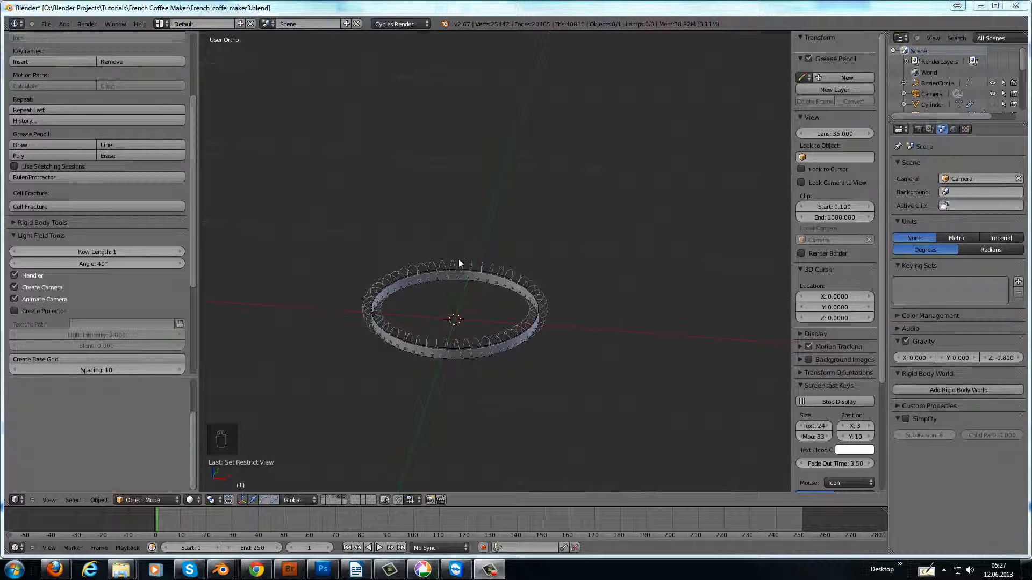
Display the layers with the filter parts, the holder frame and the scene objects together
click(332, 497)
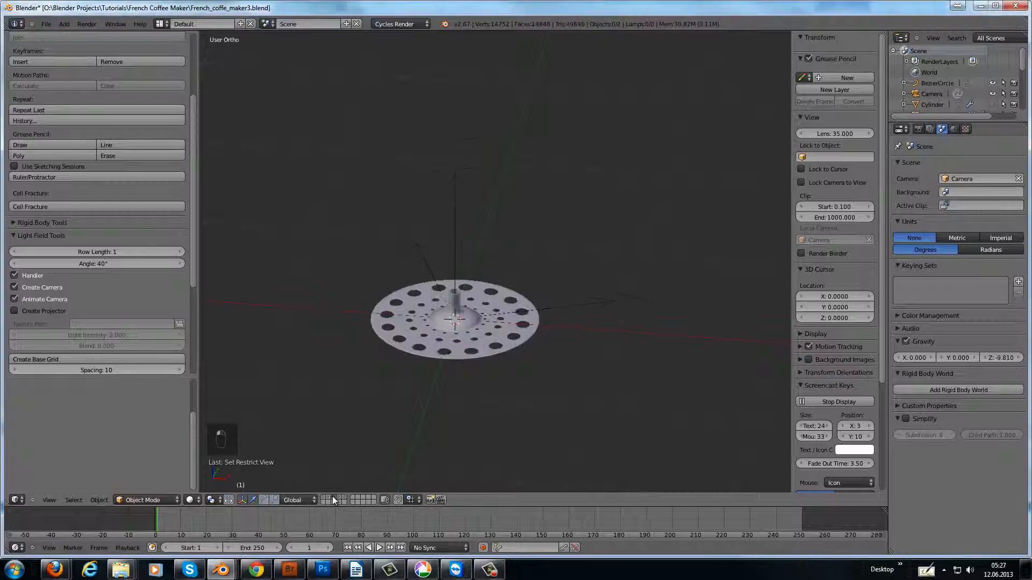
click(339, 497)
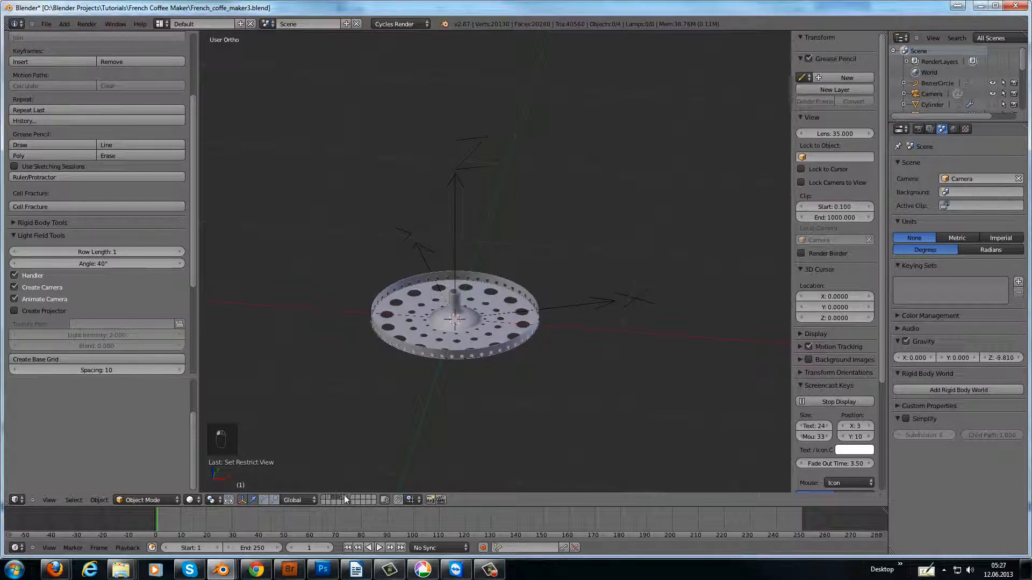
shift+click(328, 499)
shift+click(327, 498)
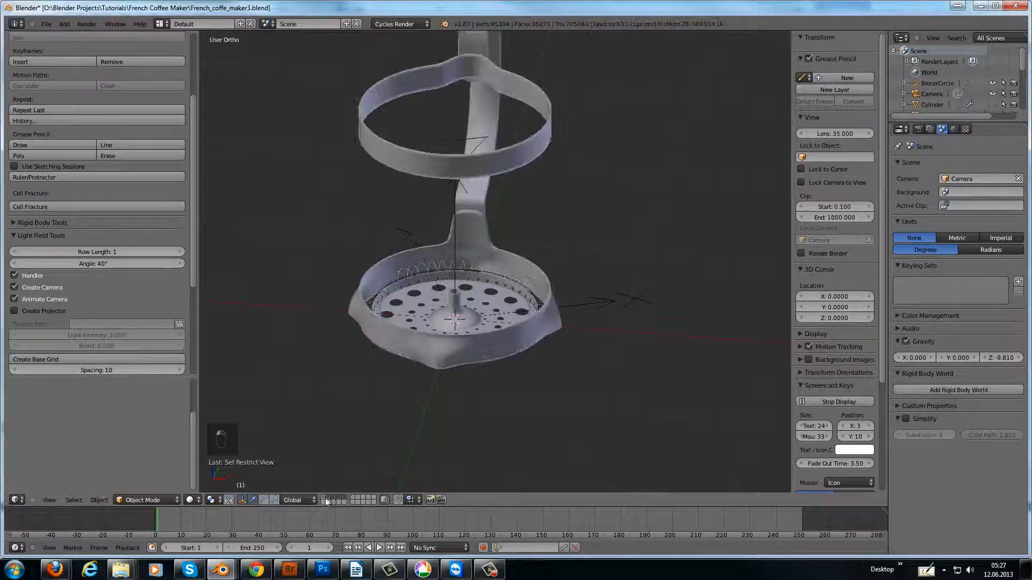
shift+click(321, 498)
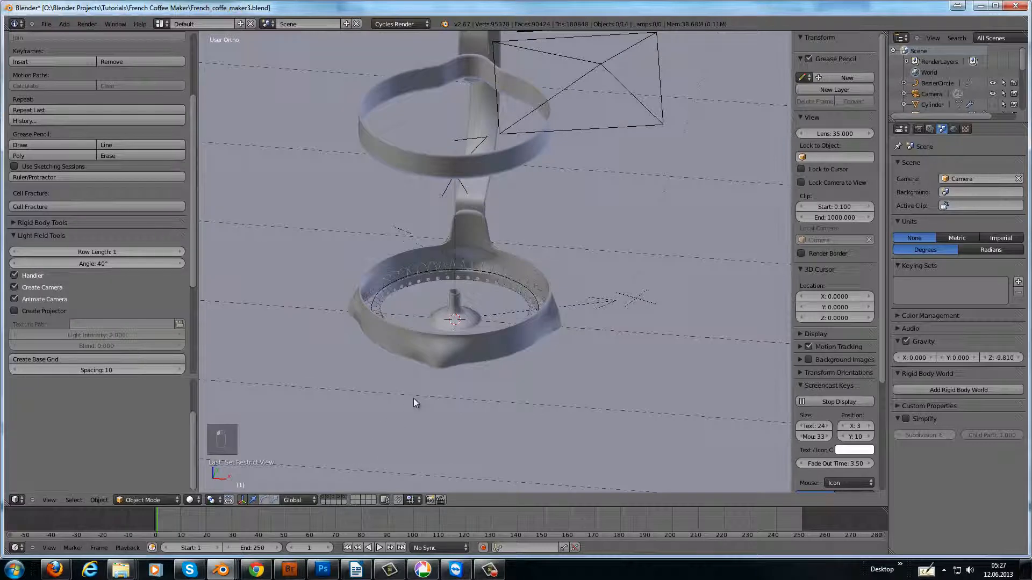
Reveal the hidden glass body around the filter parts and hide it again
key(alt+h)
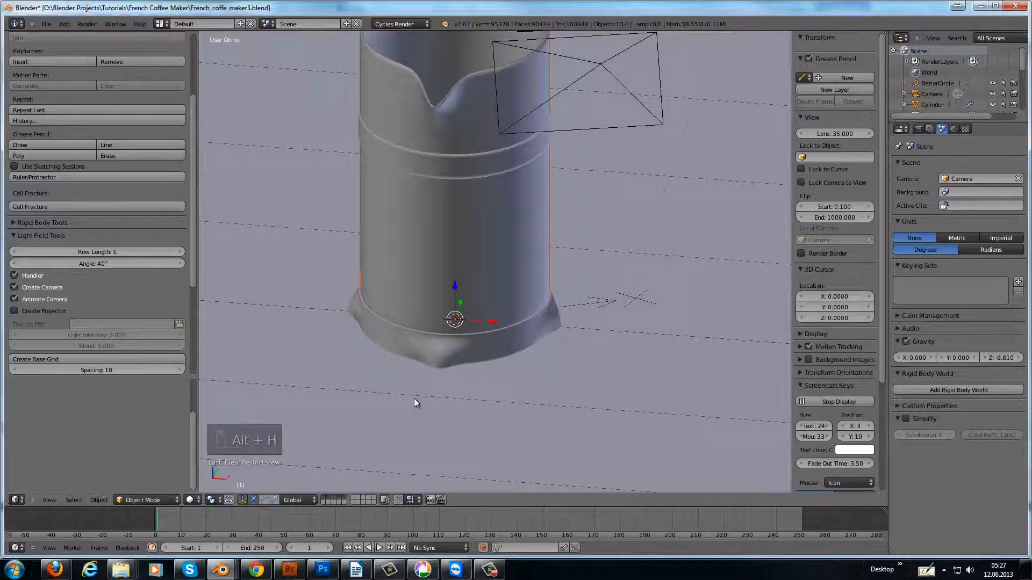
key(alt+h)
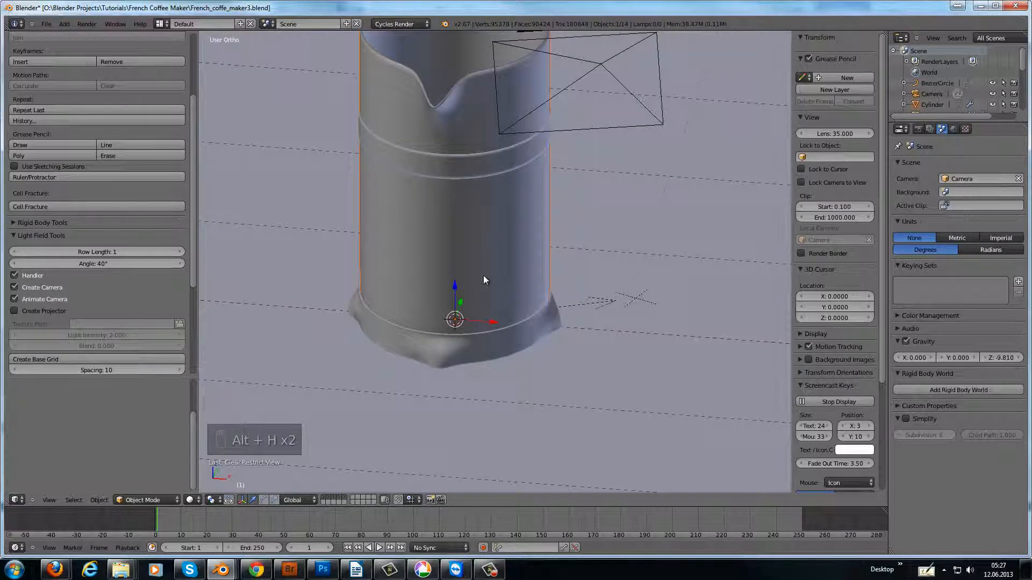
key(h)
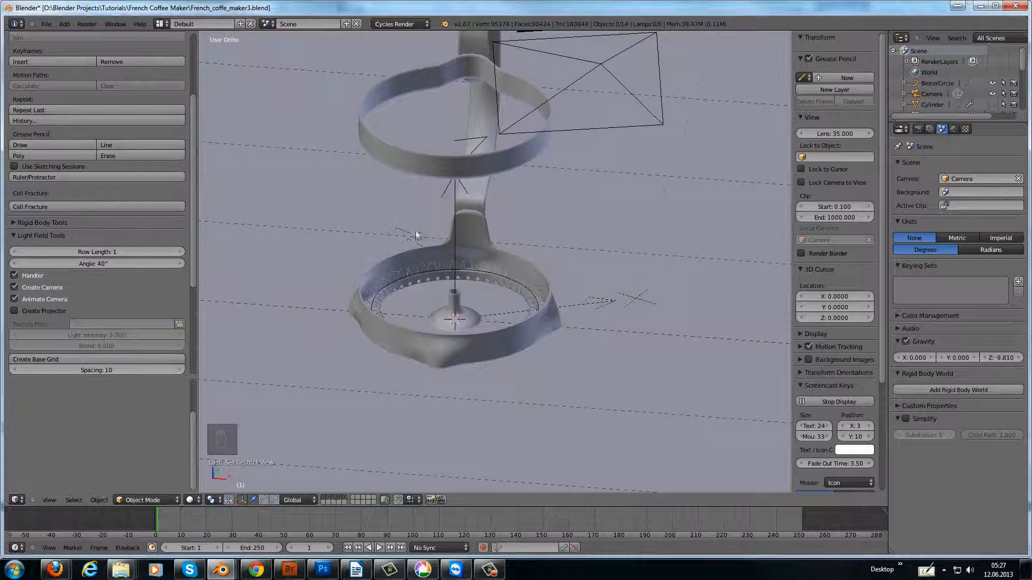
Isolate the layers holding the spring ring, rim and perforated disc, and select all objects on them
click(339, 497)
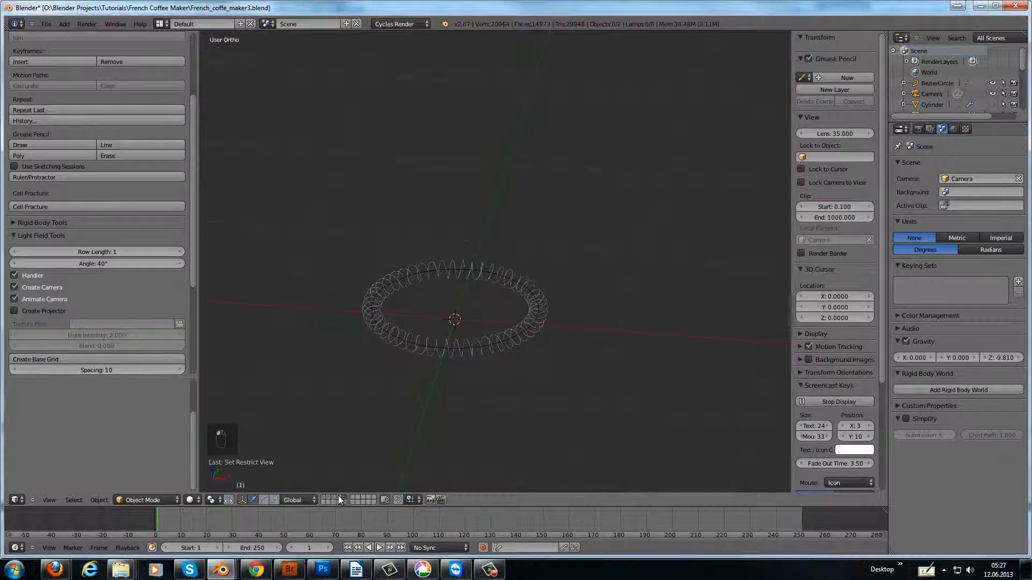
shift+click(338, 496)
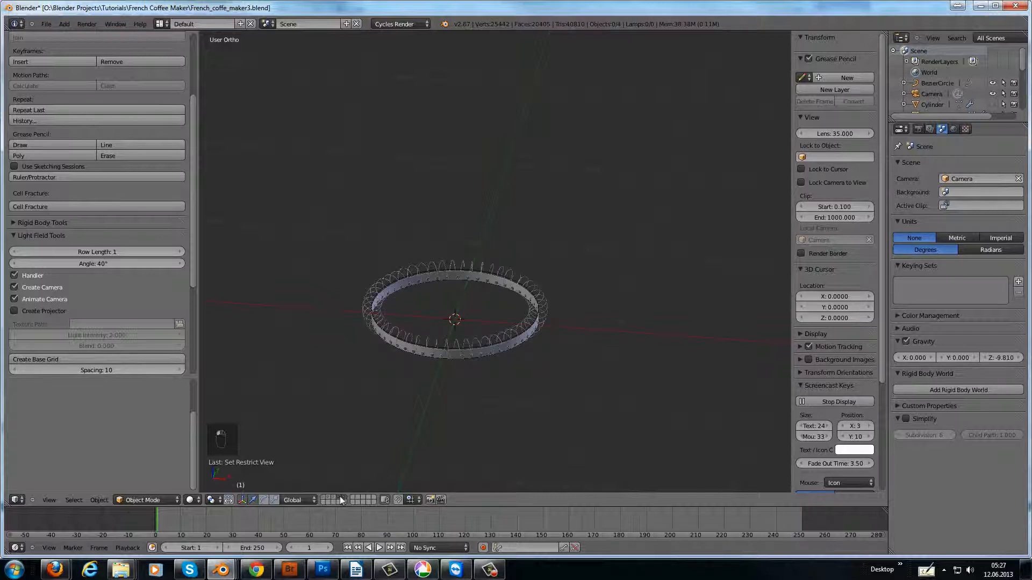
shift+click(333, 498)
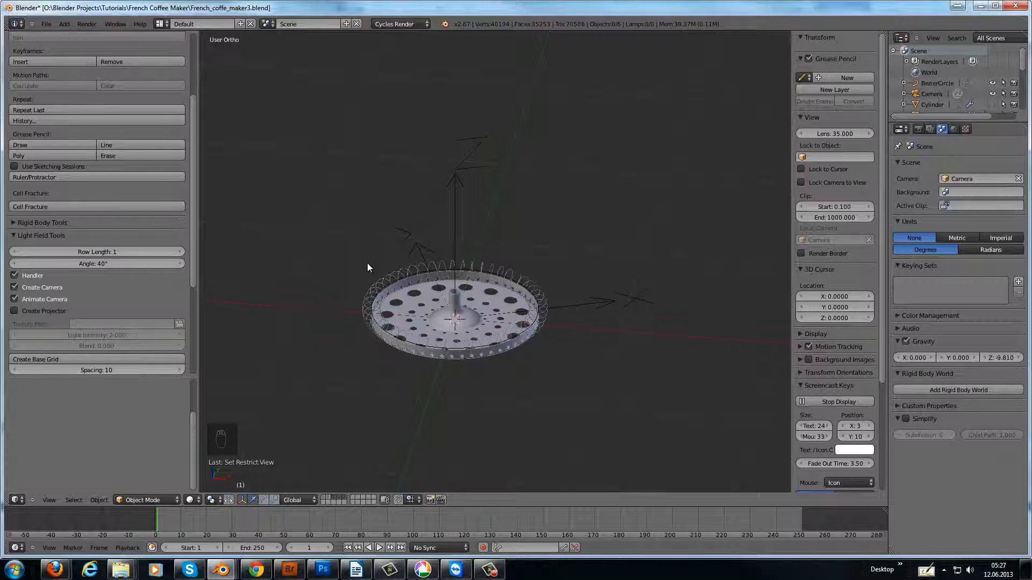
key(b)
drag(340, 200, 634, 382)
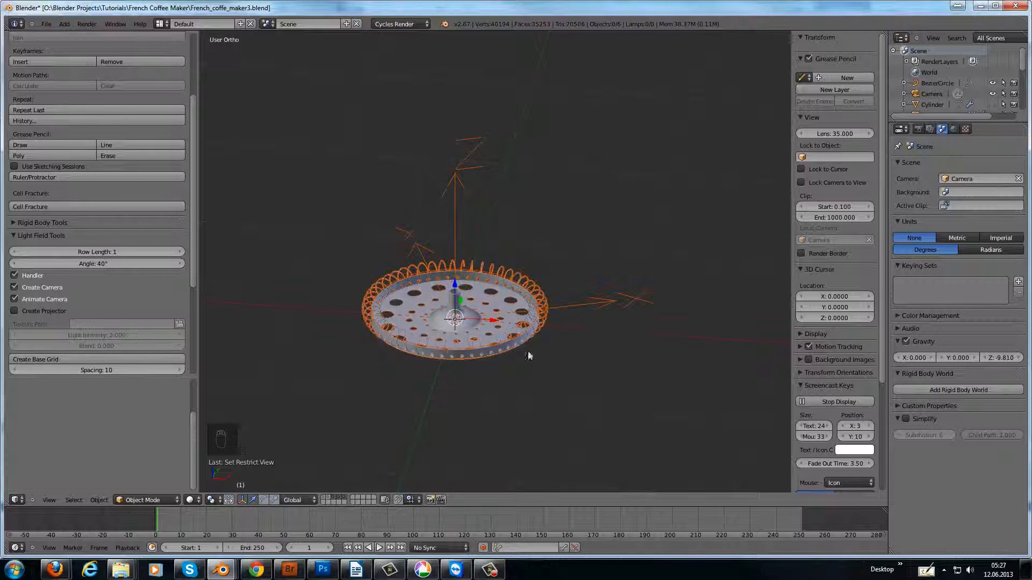
Show the frame and scene layers again and move the selected filter parts up about 0.604 along Z
shift+click(324, 496)
shift+click(330, 501)
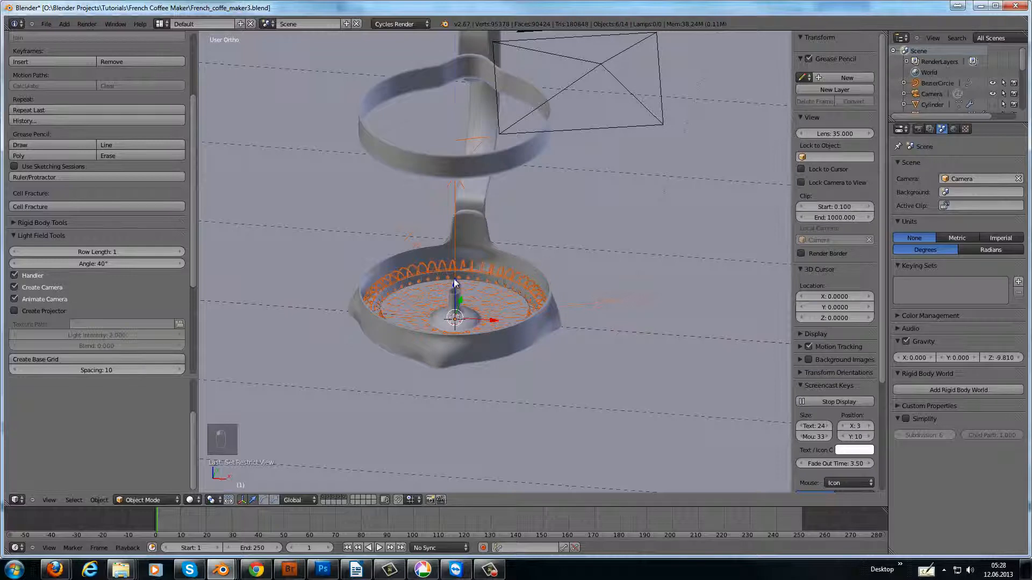
key(g)
key(z)
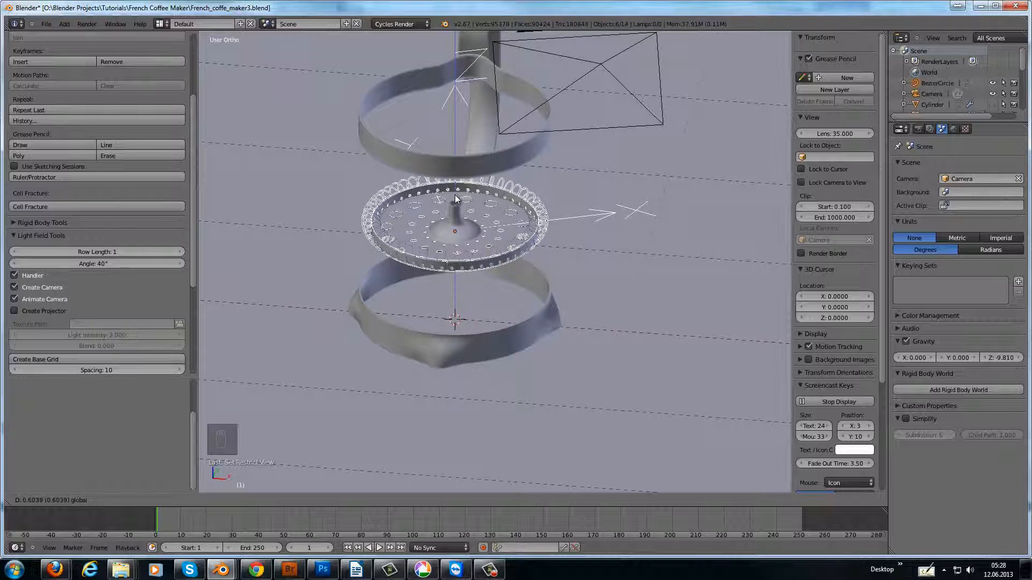
click(534, 296)
Unhide the glass cylinder in front view and set its display type to Wire
middle_drag(572, 338, 527, 306)
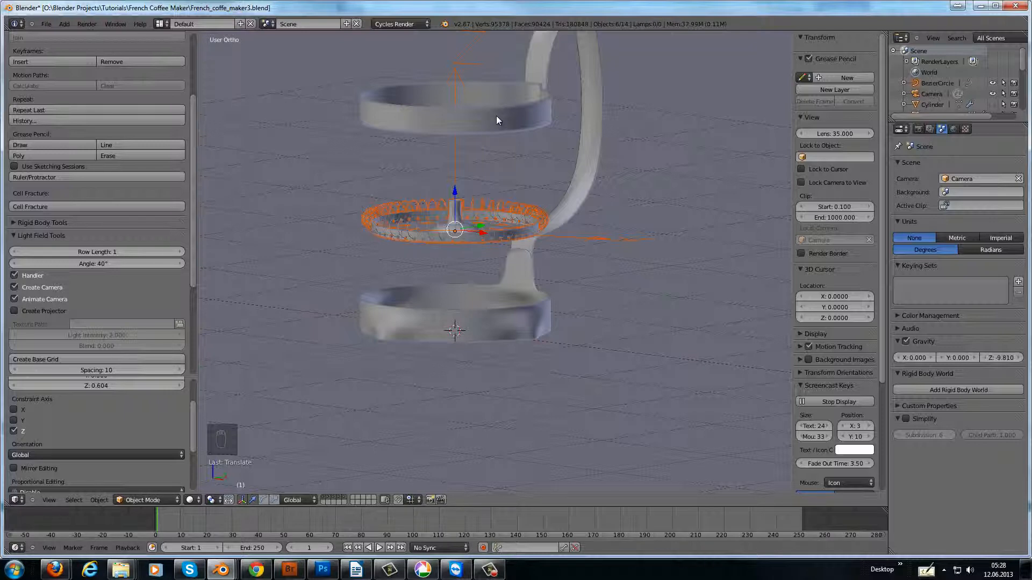
shift+middle_drag(496, 115, 491, 218)
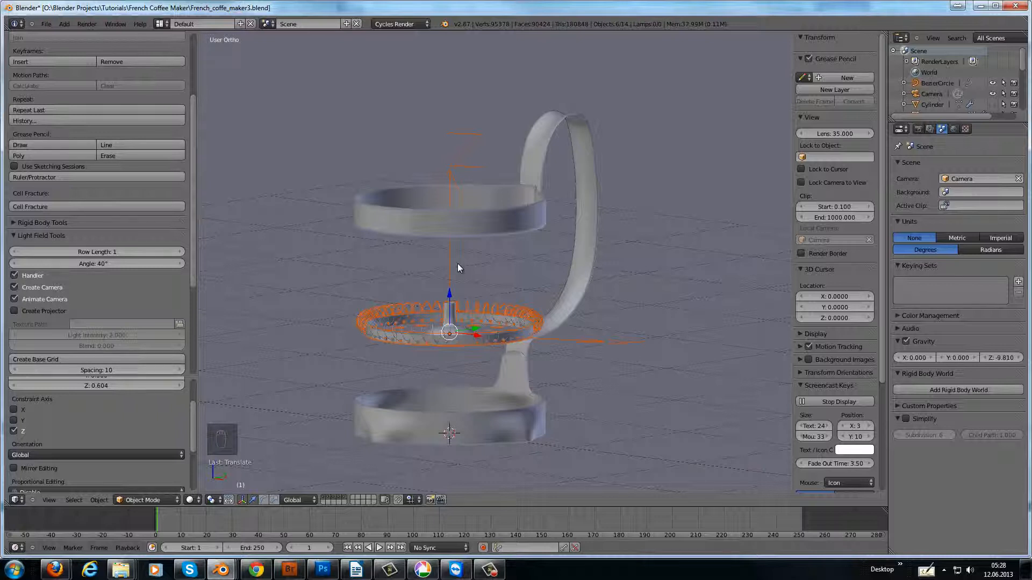
key(KP_1)
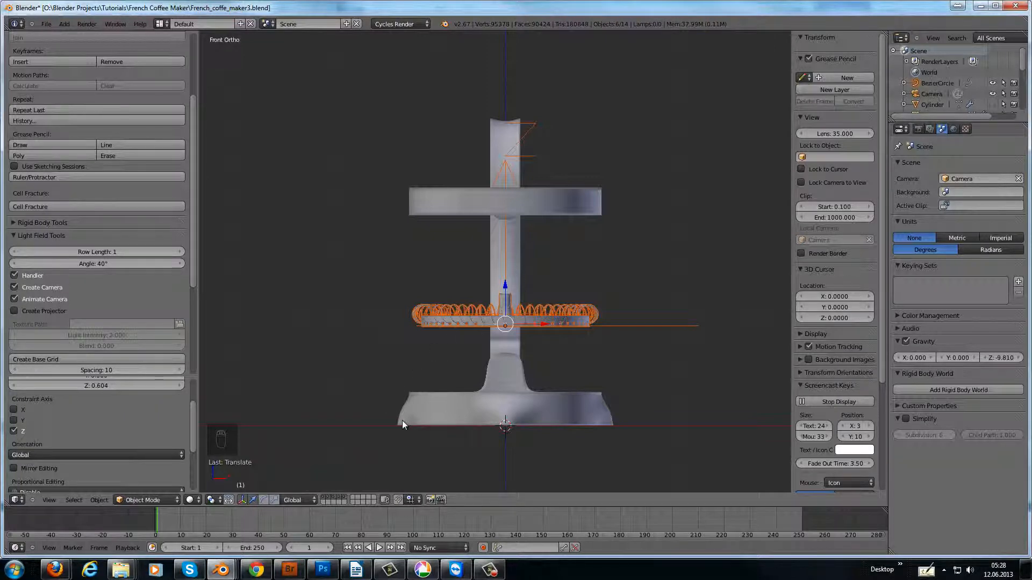
key(alt+h)
right_click(476, 303)
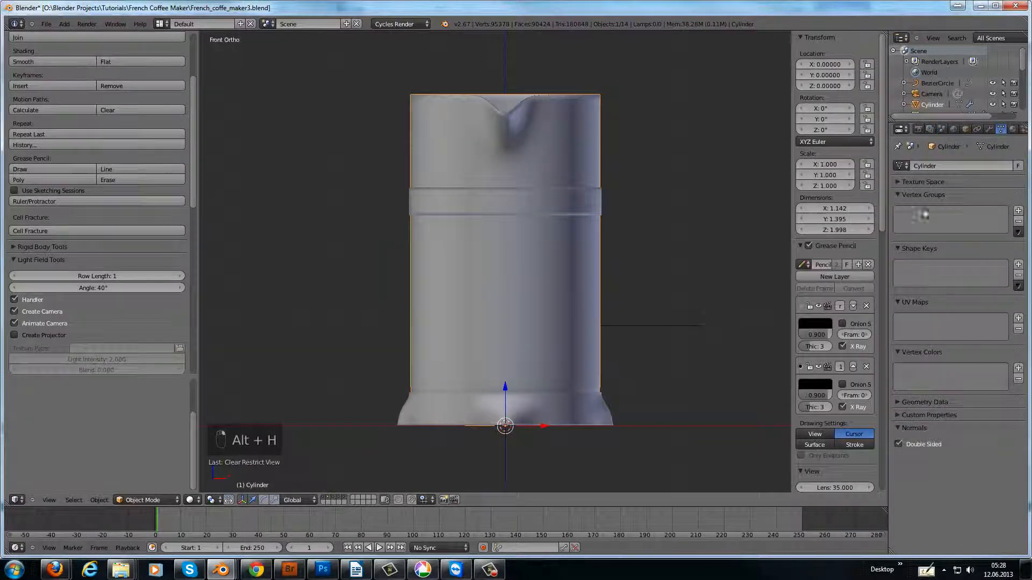
click(965, 129)
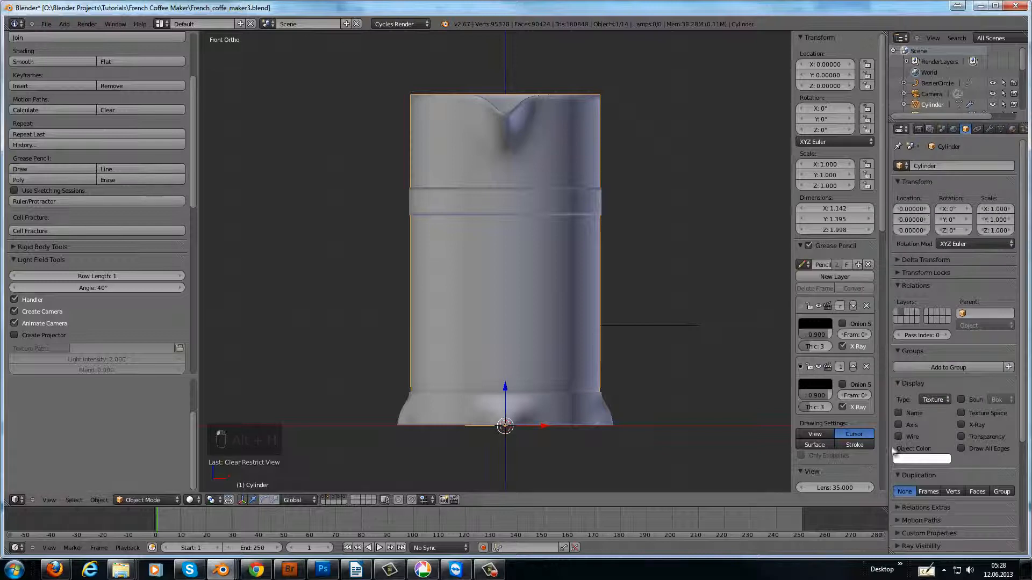
scroll(908, 389, down, 2)
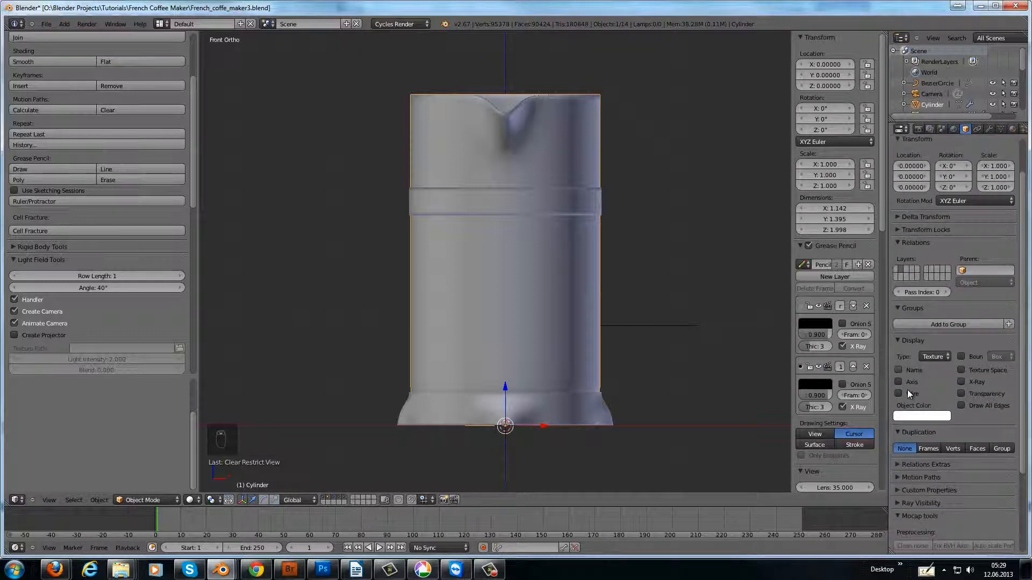
click(941, 356)
click(884, 335)
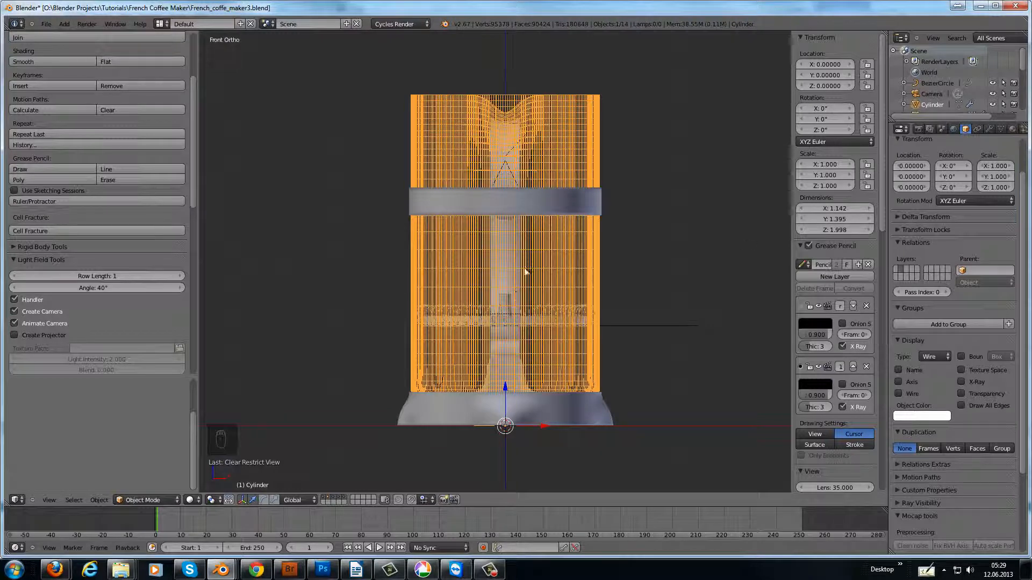
Turn off the viewport display of the glass cylinder's Subdivision Surface modifier
click(989, 129)
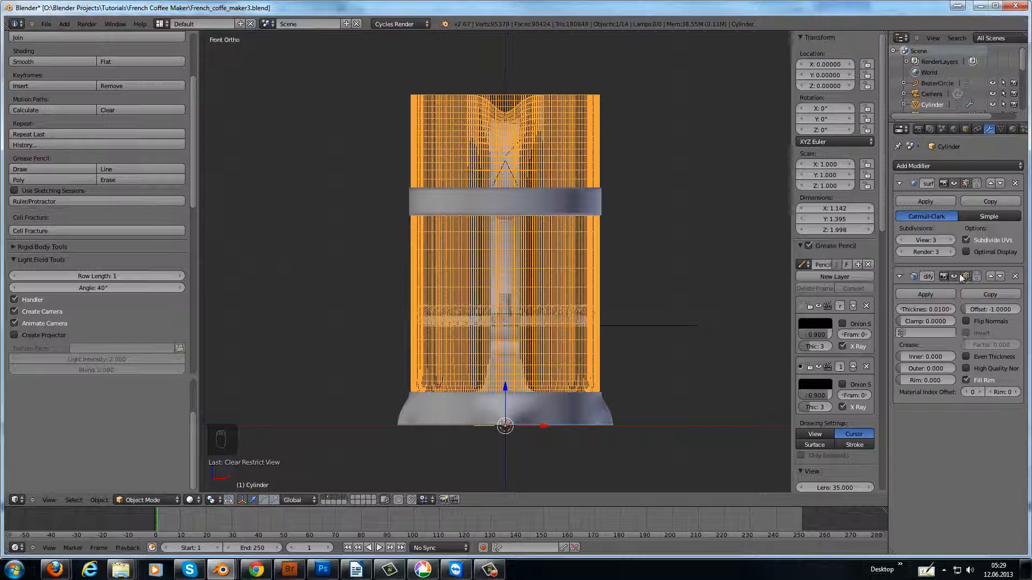
click(965, 184)
click(954, 183)
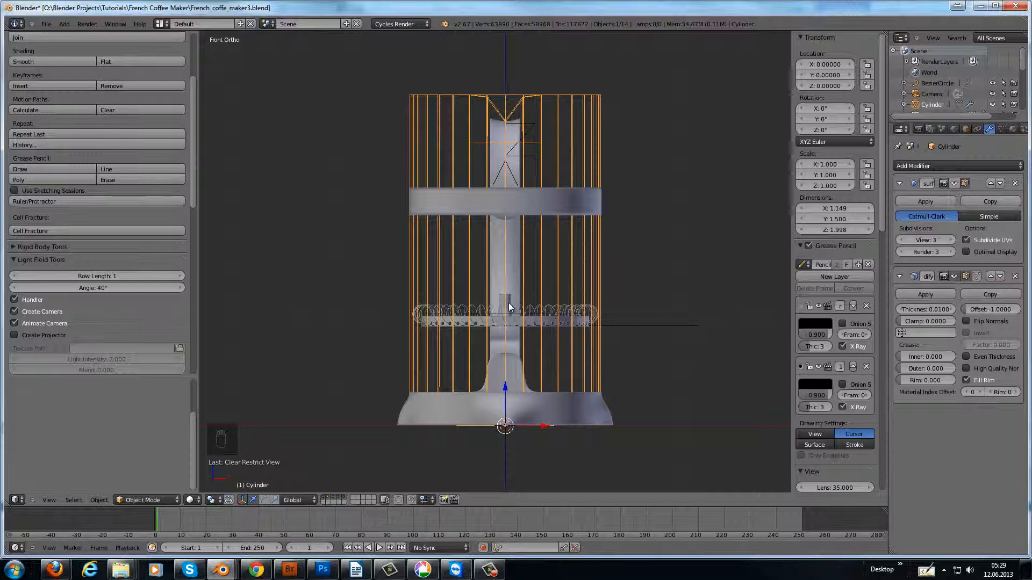
Add a mesh cylinder with its cap fill type set to Nothing
key(shift+a)
mouse_move(509, 303)
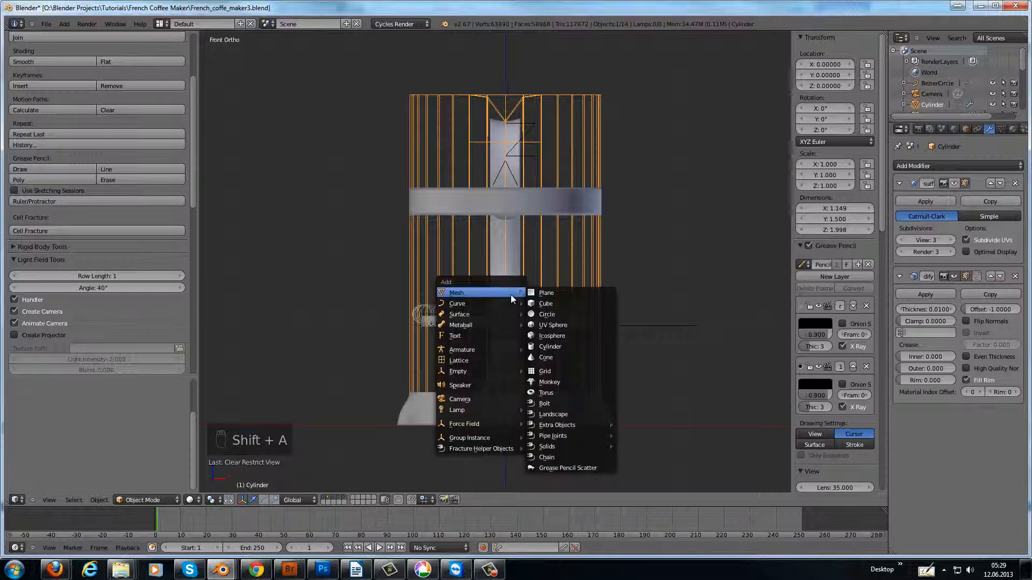
click(562, 343)
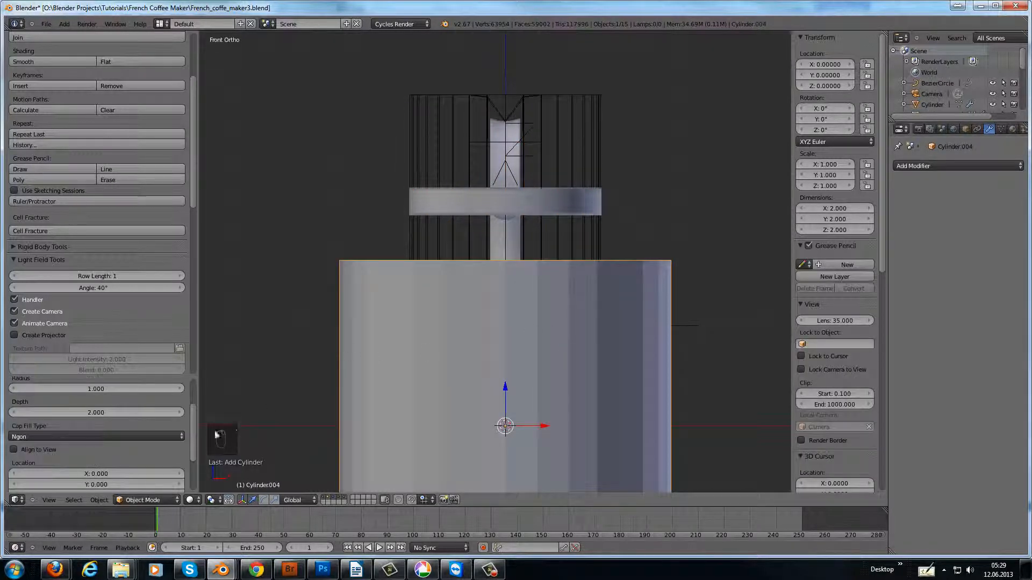
click(171, 437)
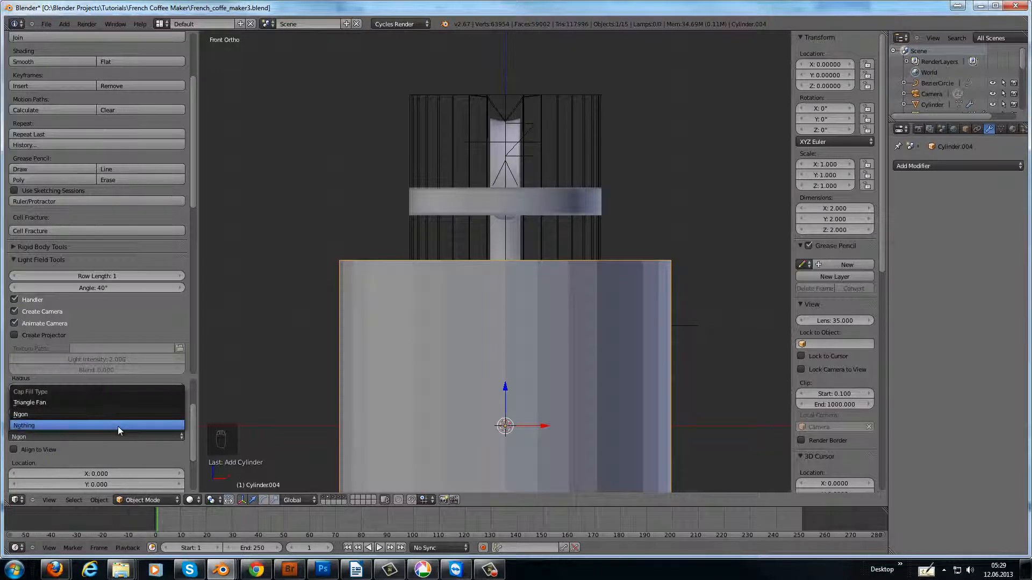
click(118, 425)
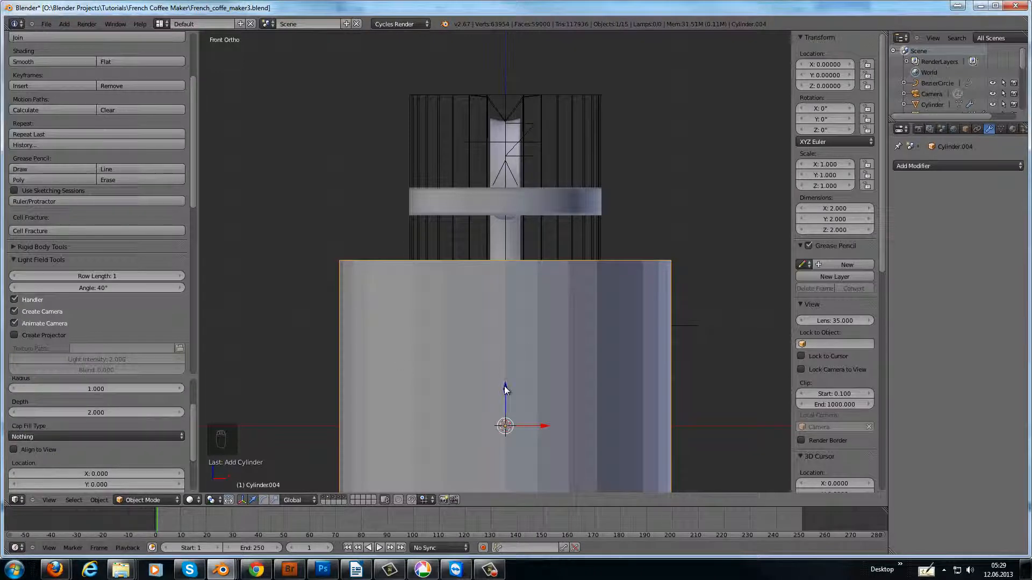
Raise the new cylinder to about Z 1.317 and scale it down uniformly to about 0.193 wide
drag(504, 386, 511, 181)
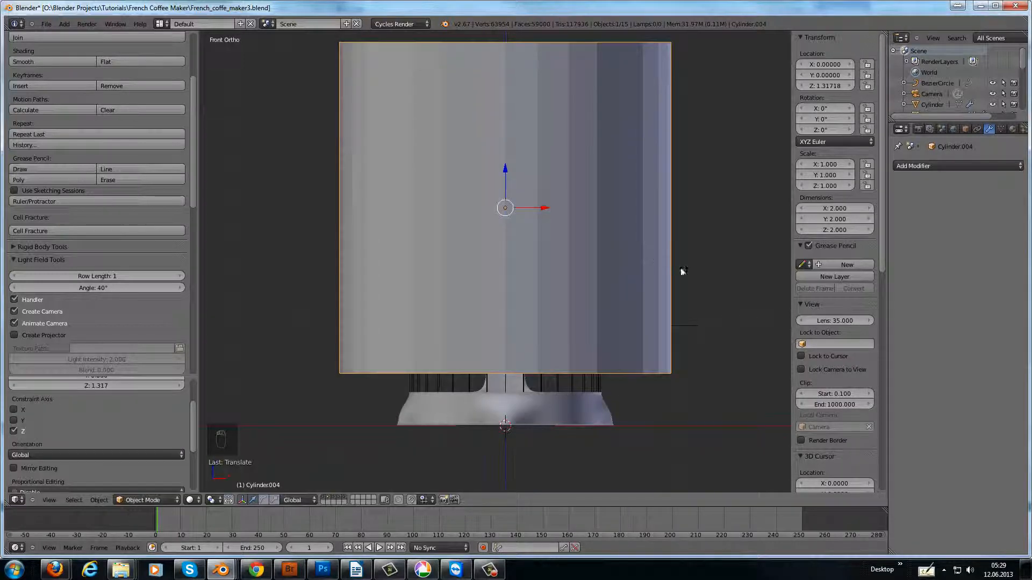
key(s)
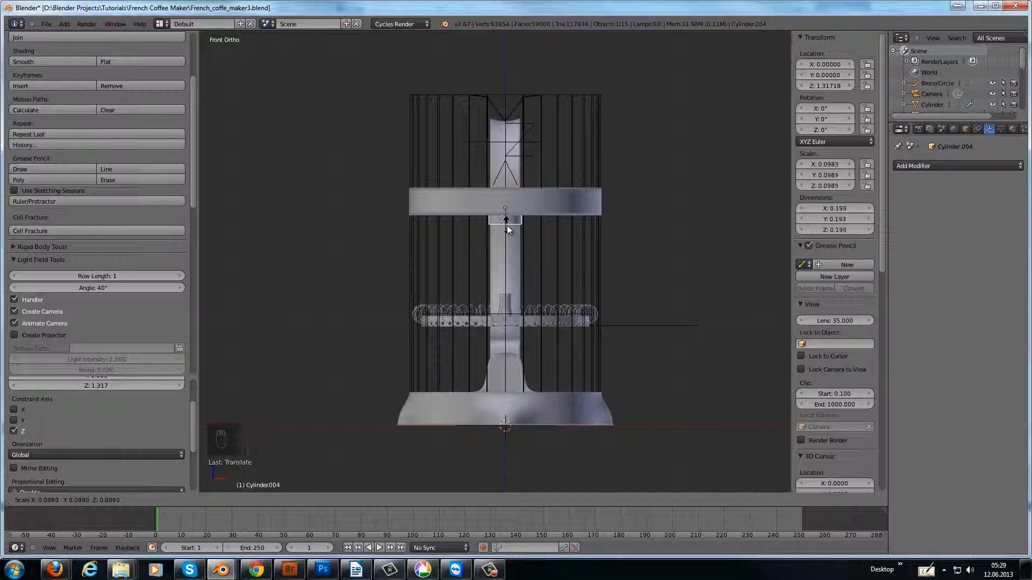
click(508, 225)
Stretch the new cylinder along Z to a height of about 1.165
key(s)
key(z)
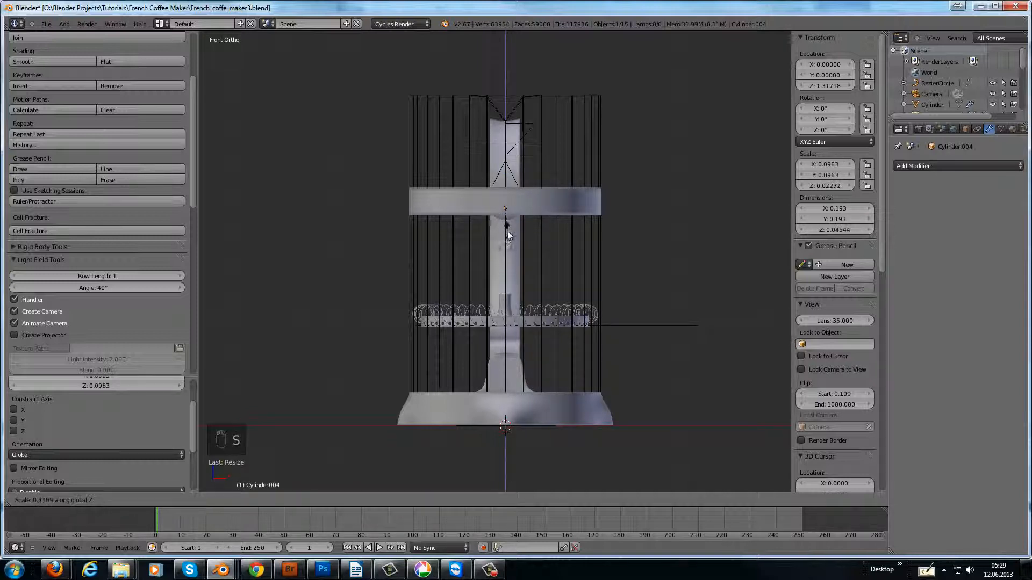
click(512, 486)
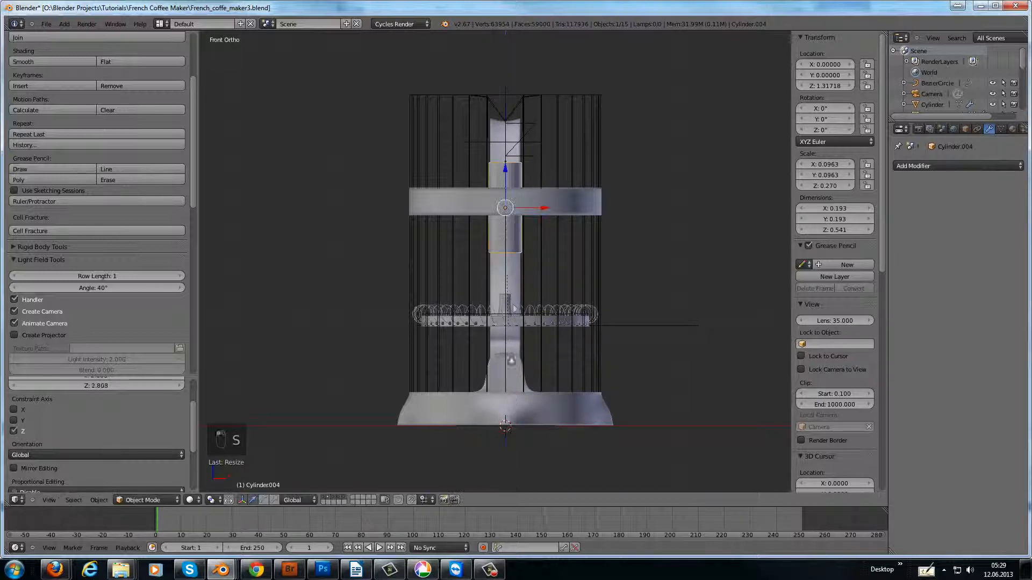
key(s)
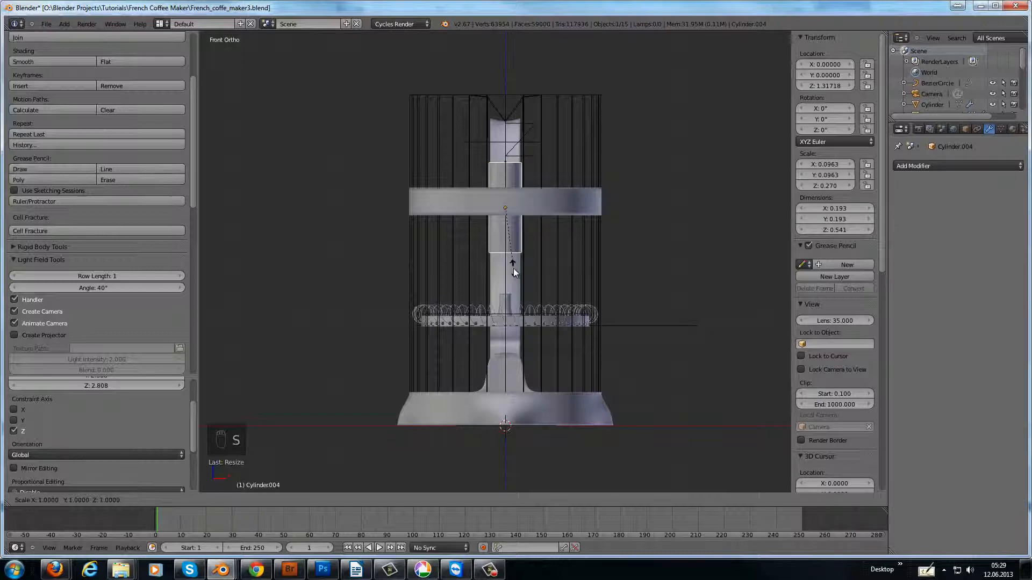
key(z)
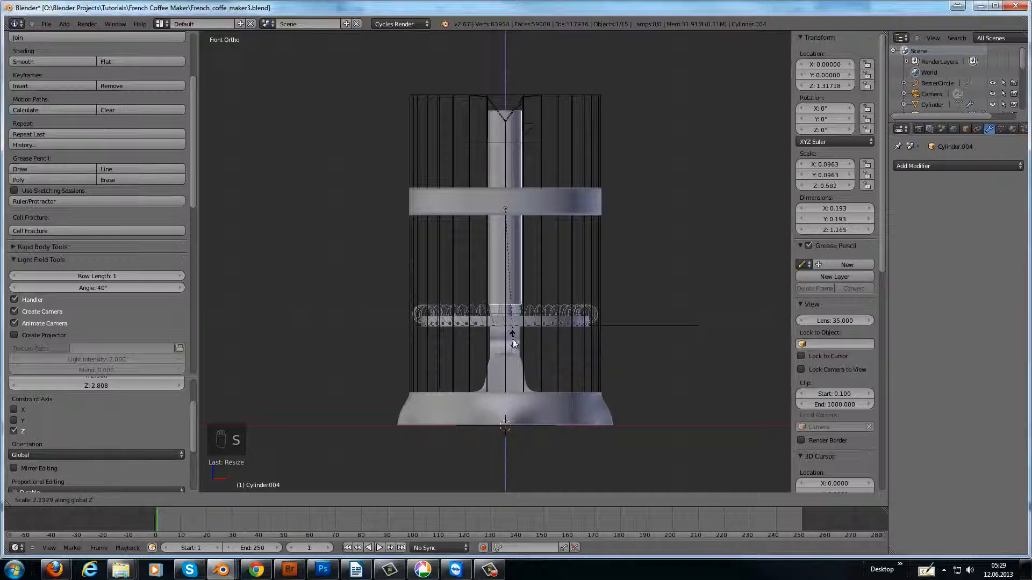
click(513, 343)
Scale the new cylinder down in X and Y only to about 0.064 wide, keeping its height
scroll(507, 299, up, 4)
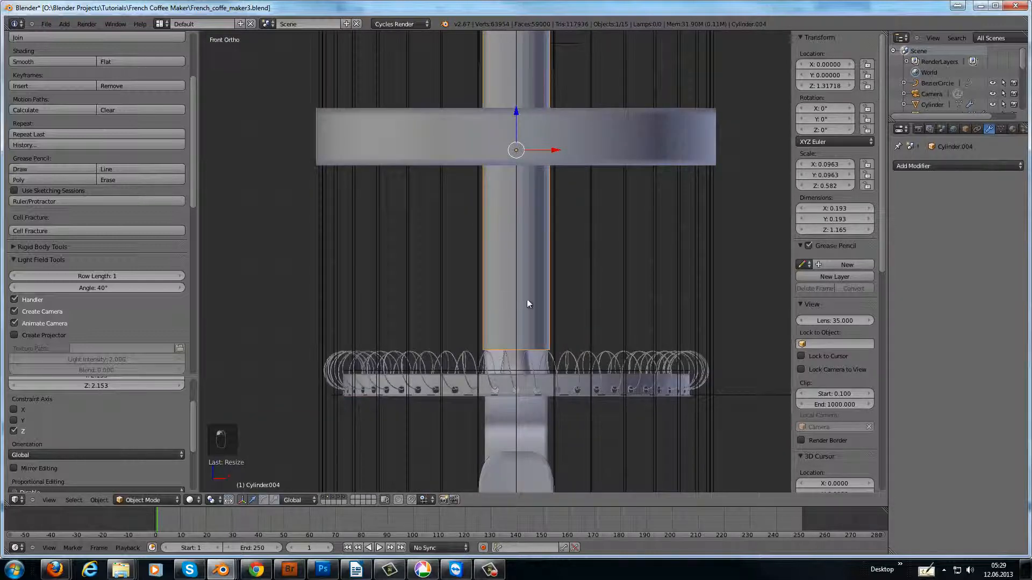
key(s)
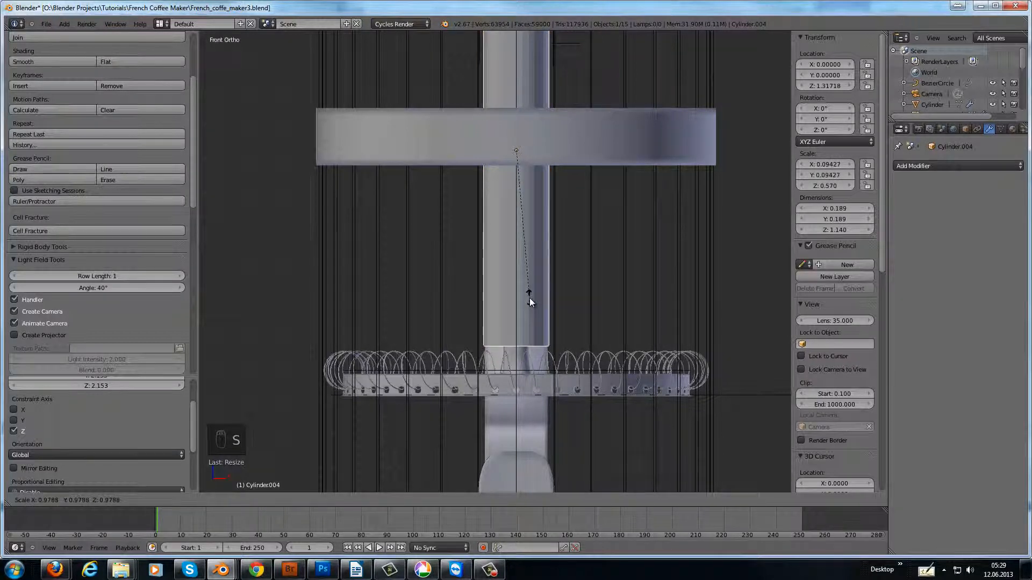
key(shift+z)
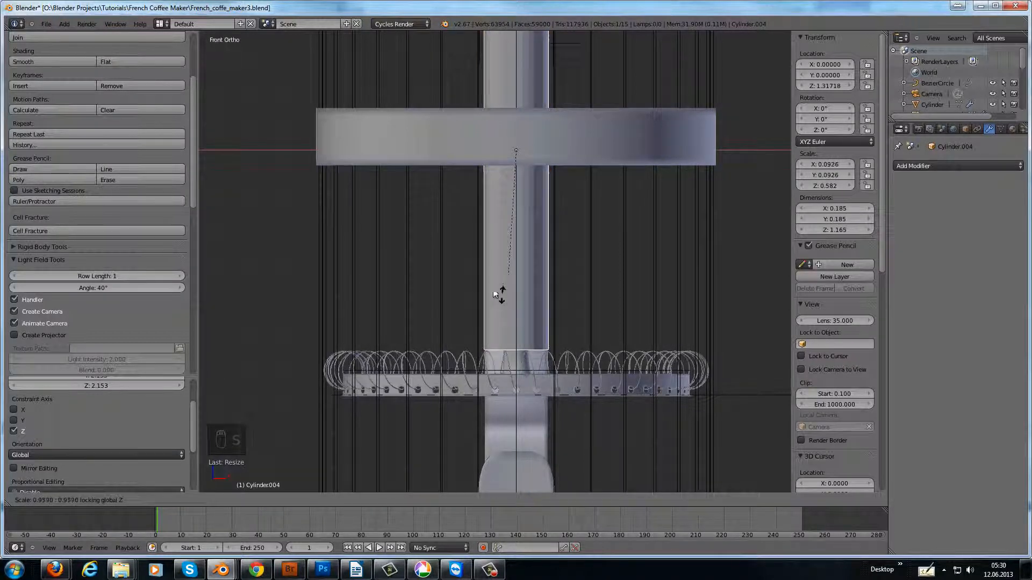
click(528, 201)
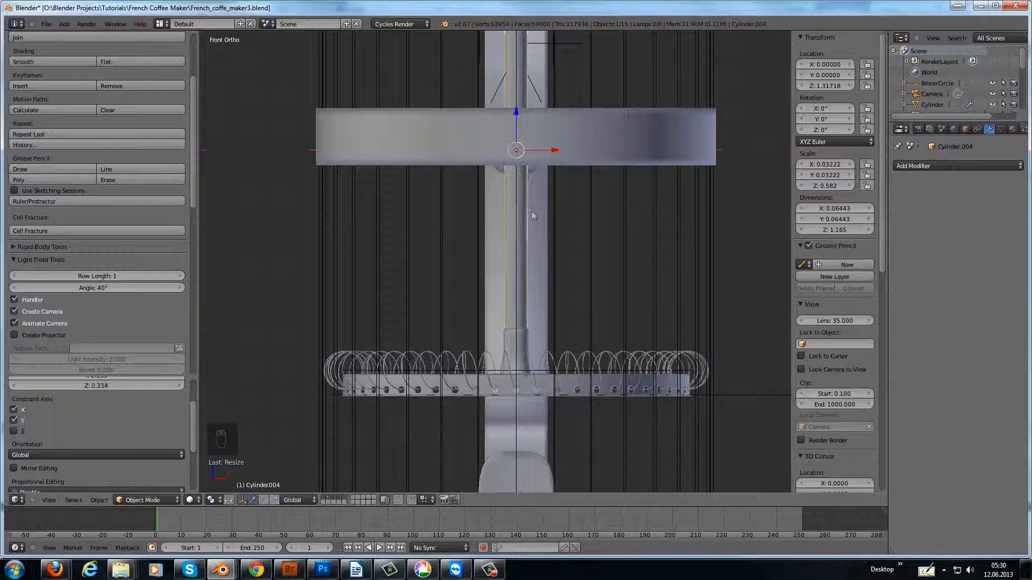
middle_drag(531, 212, 502, 339)
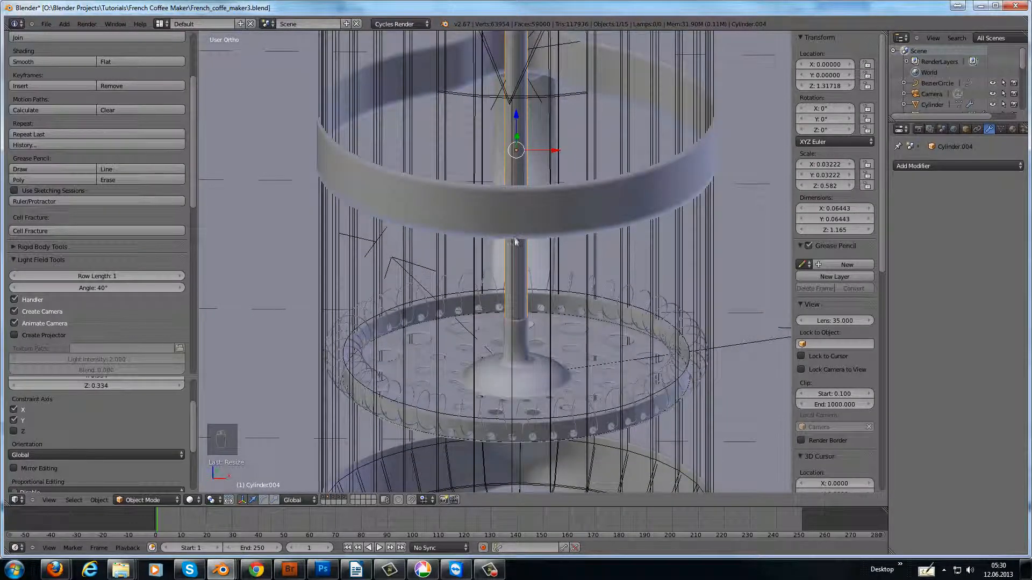
Enter Edit Mode on the thin rod, show it in front view and deselect all its vertices
scroll(511, 239, down, 4)
key(Tab)
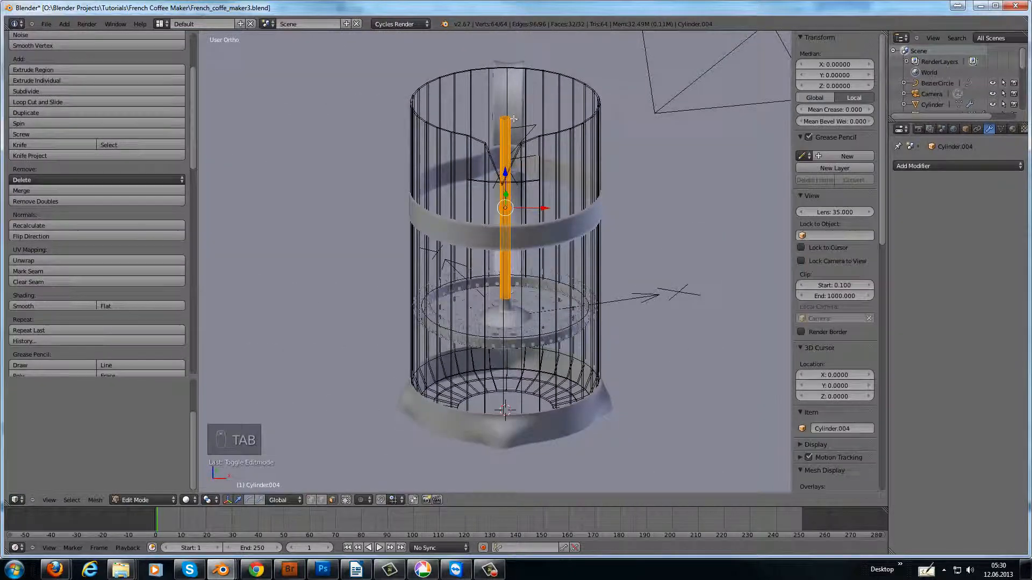
middle_drag(513, 123, 518, 133)
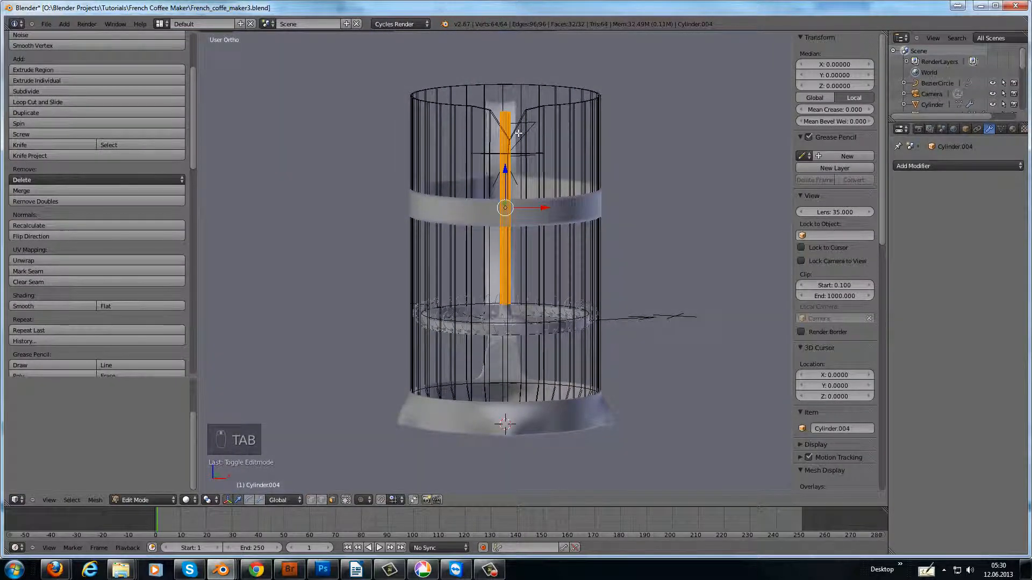
key(KP_1)
shift+middle_drag(534, 108, 484, 135)
key(a)
key(a)
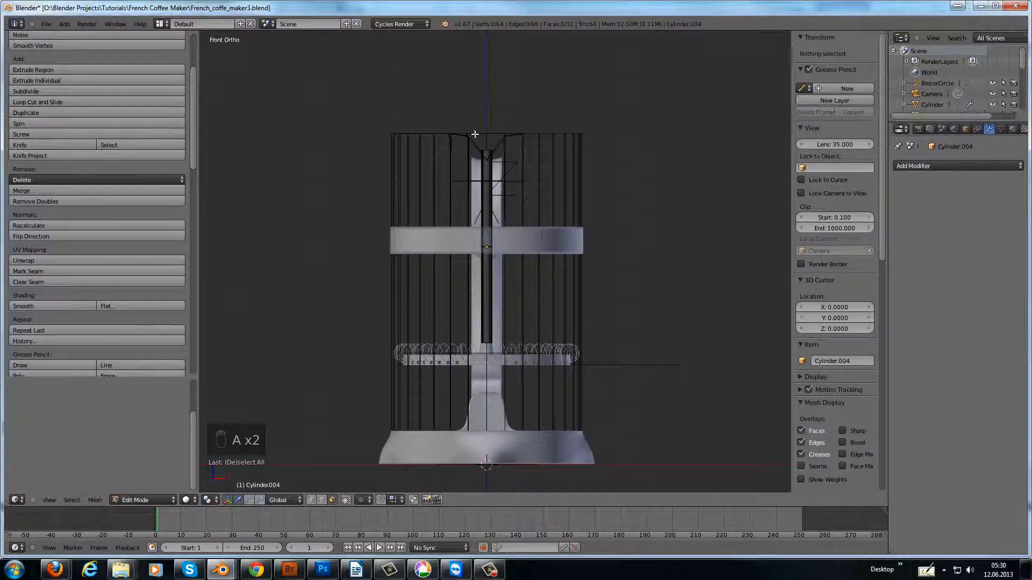
key(b)
drag(463, 130, 513, 156)
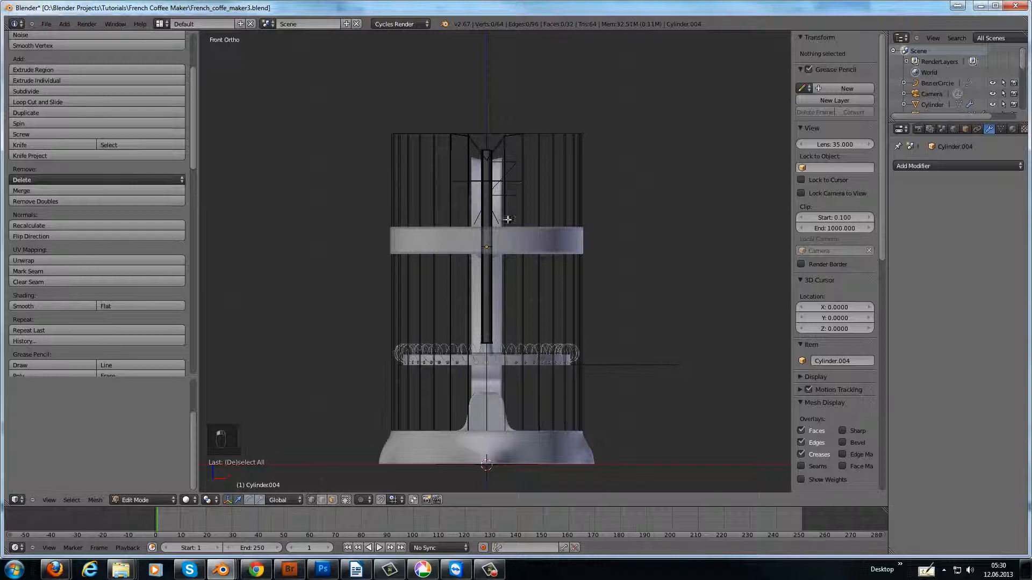
key(a)
key(a)
Raise the rod's top vertices along Z above the glass rim, making the rod about 1.852 tall, and return to Object Mode
key(b)
drag(463, 131, 537, 183)
drag(487, 72, 486, 25)
shift+middle_drag(513, 131, 510, 222)
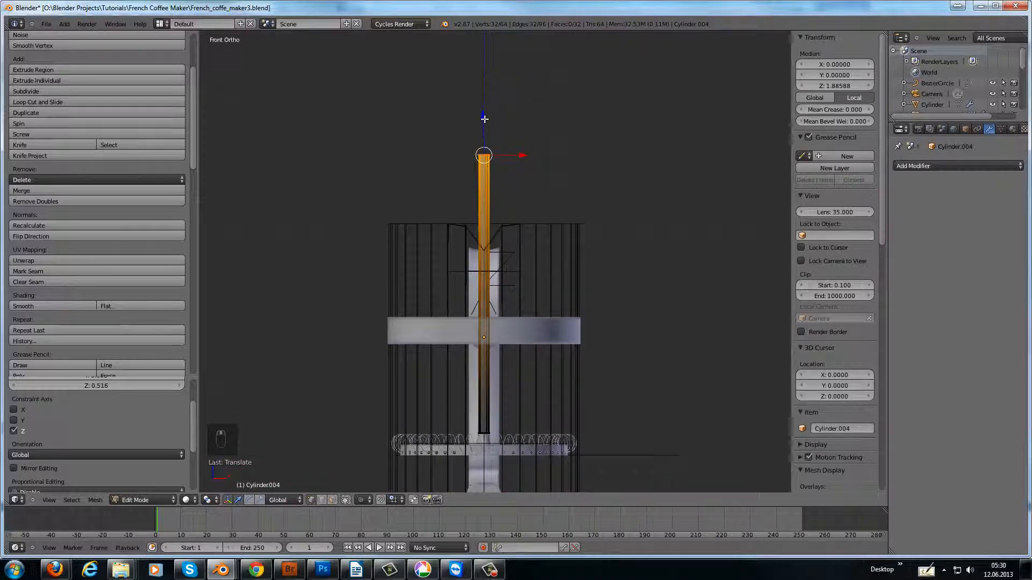
drag(484, 114, 486, 79)
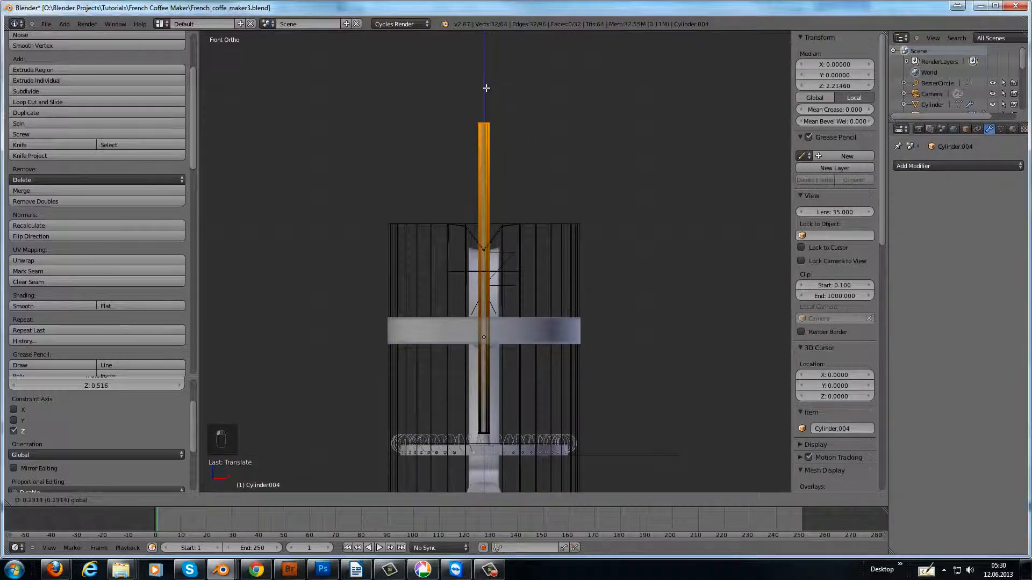
click(487, 90)
key(Tab)
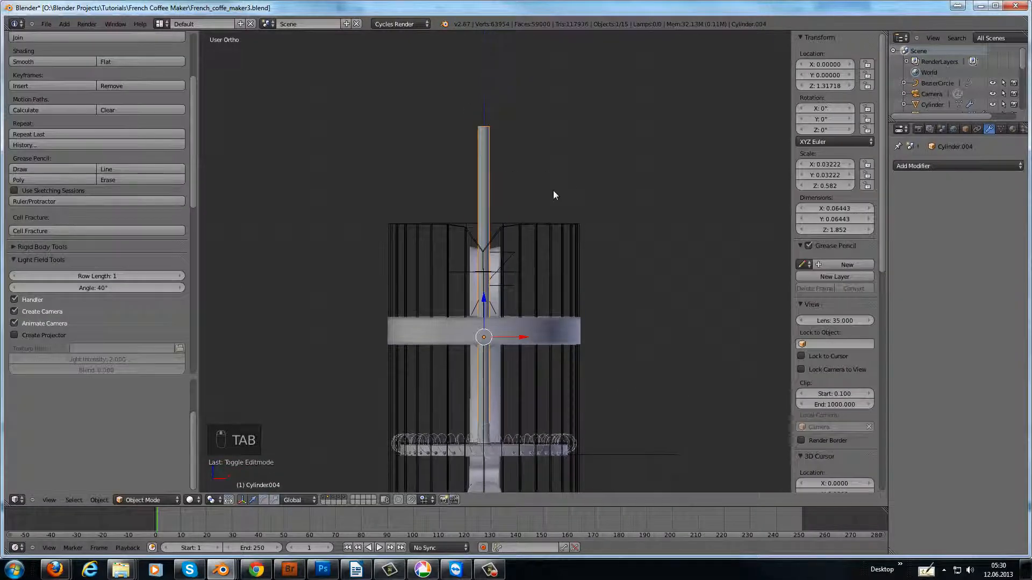
Add a UV sphere and raise it along Z to about 2.792, above the rod
middle_drag(554, 190, 512, 191)
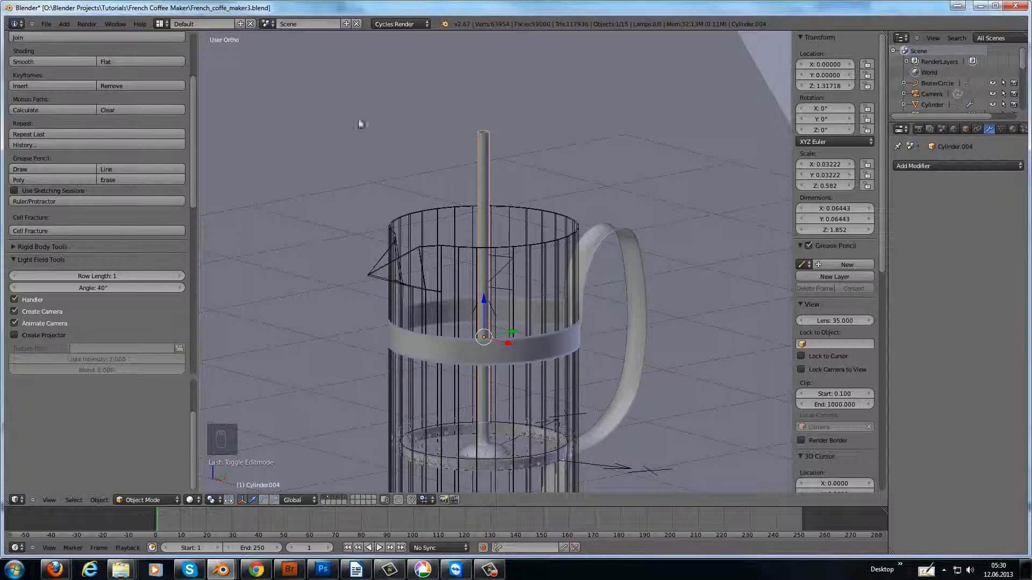
scroll(494, 263, down, 3)
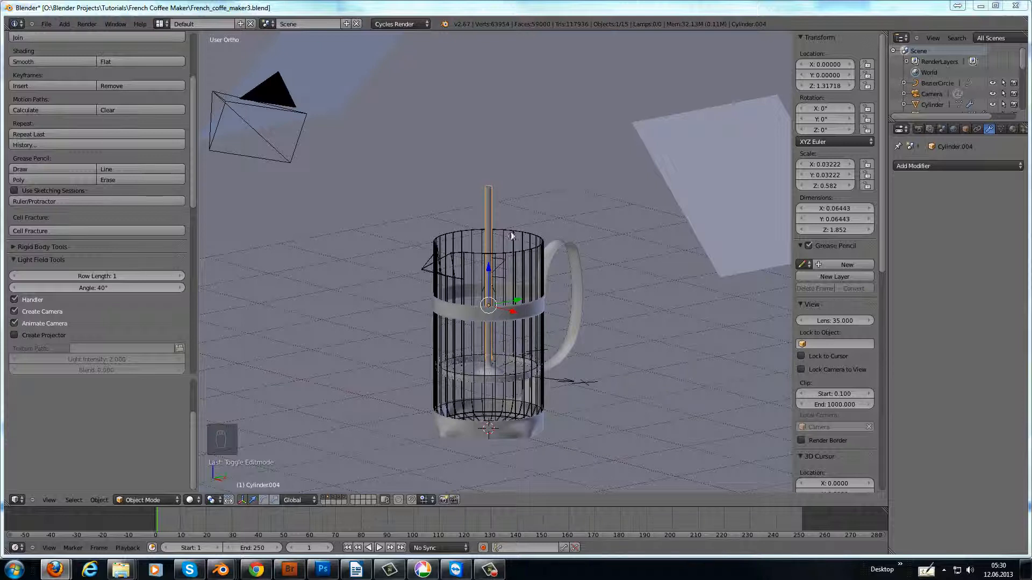
right_click(517, 201)
key(KP_1)
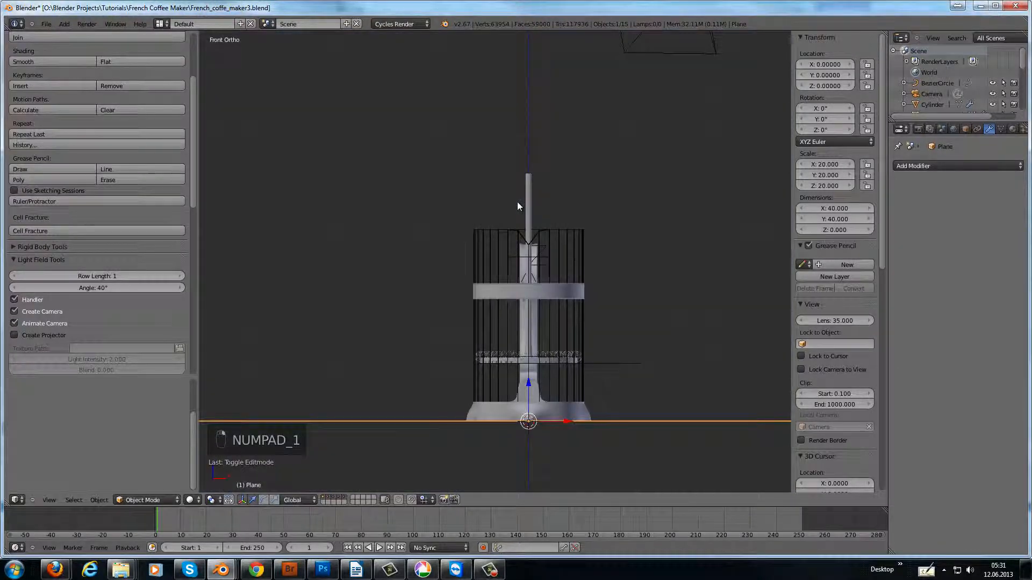
key(shift+a)
mouse_move(517, 202)
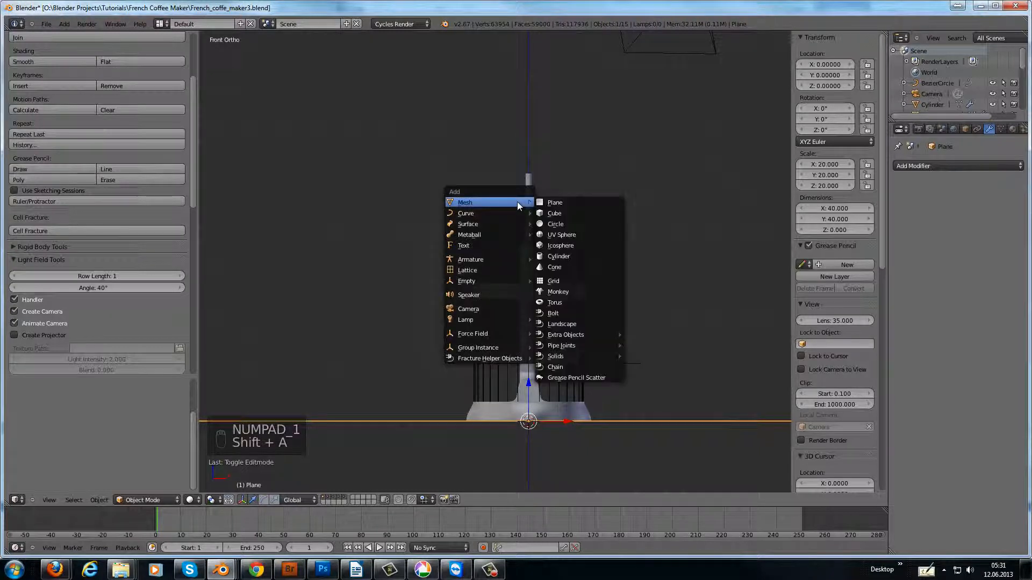
click(576, 235)
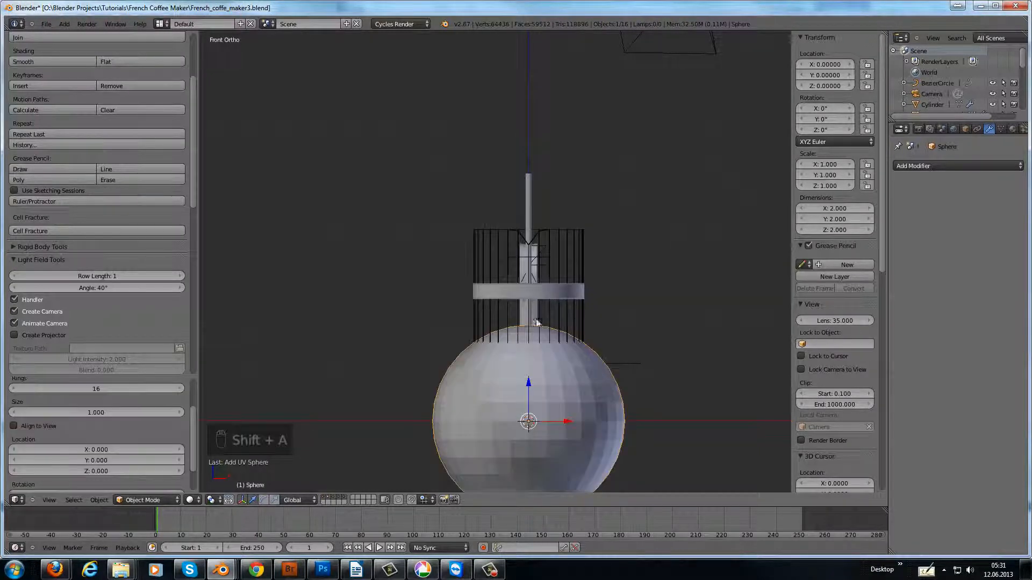
drag(530, 371, 552, 115)
Enter Edit Mode on the sphere and deselect all its vertices
scroll(556, 234, up, 4)
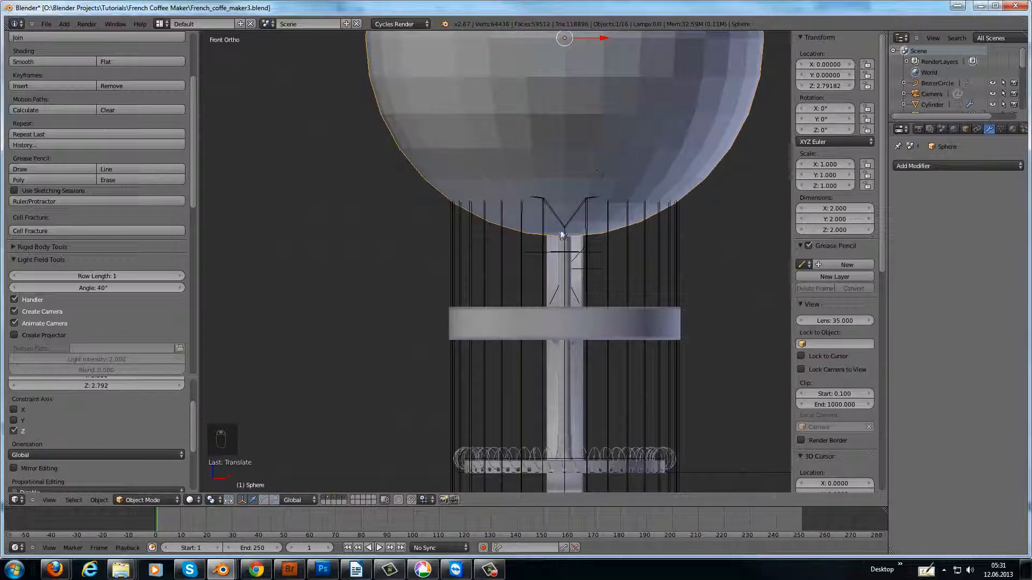
shift+middle_drag(590, 193, 531, 356)
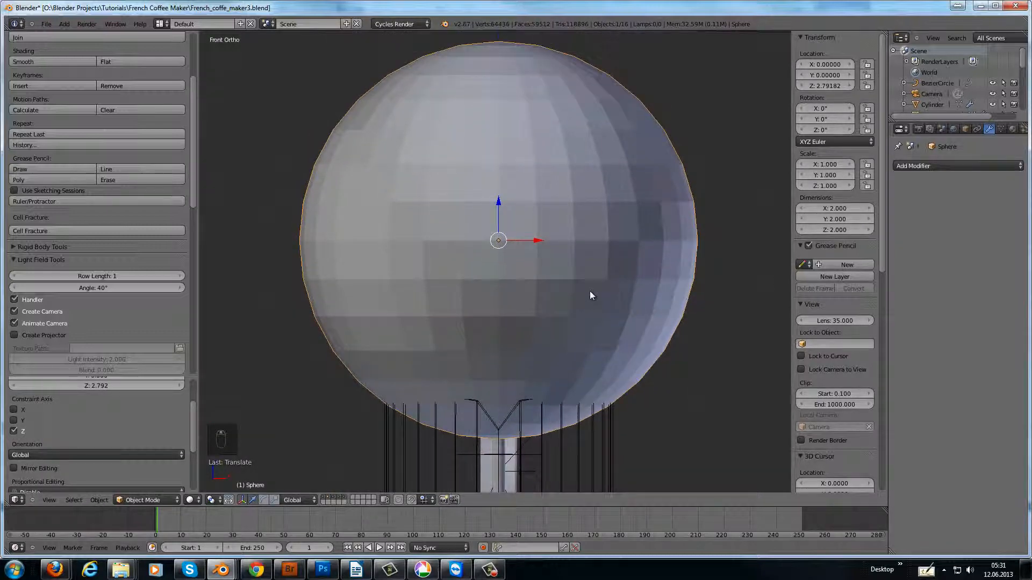
key(Tab)
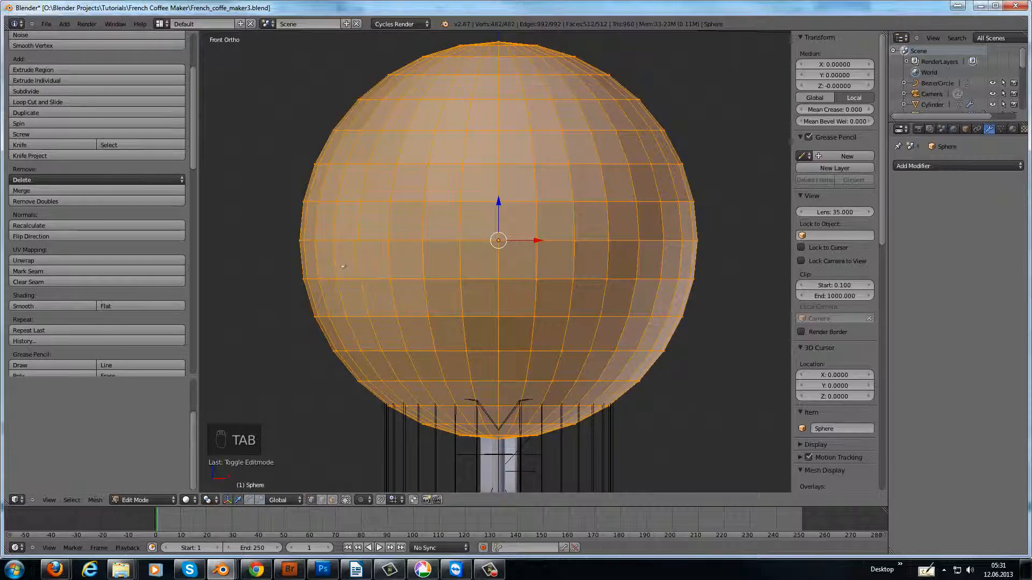
key(a)
key(a)
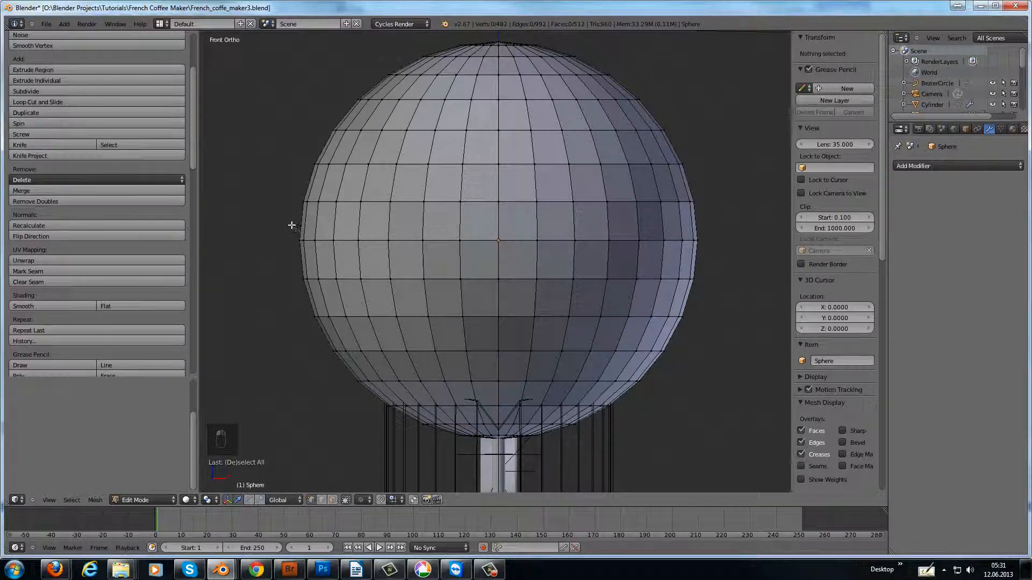
key(b)
drag(284, 218, 728, 461)
key(x)
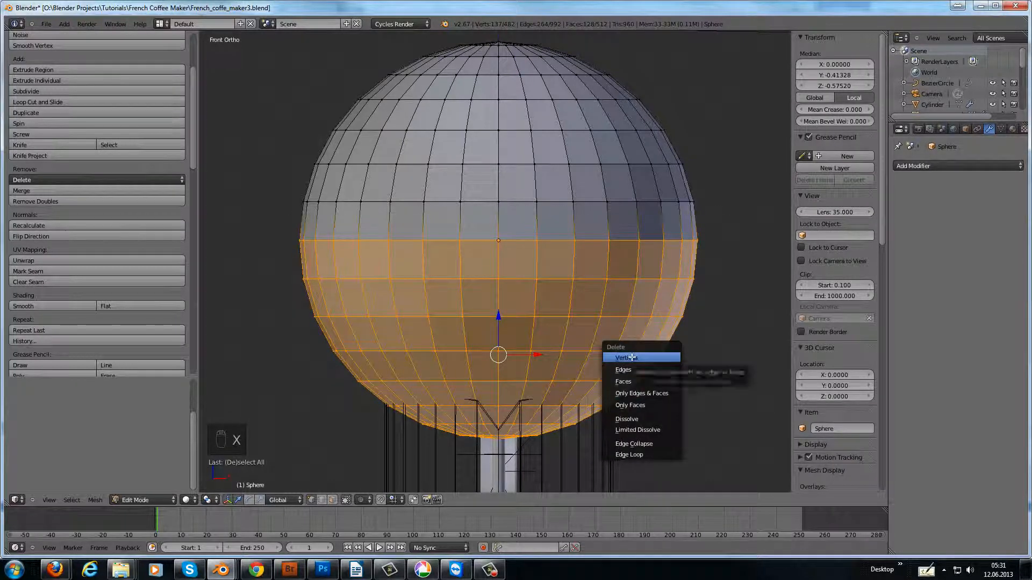
key(a)
Delete the front-side vertices of the sphere below its equator
key(b)
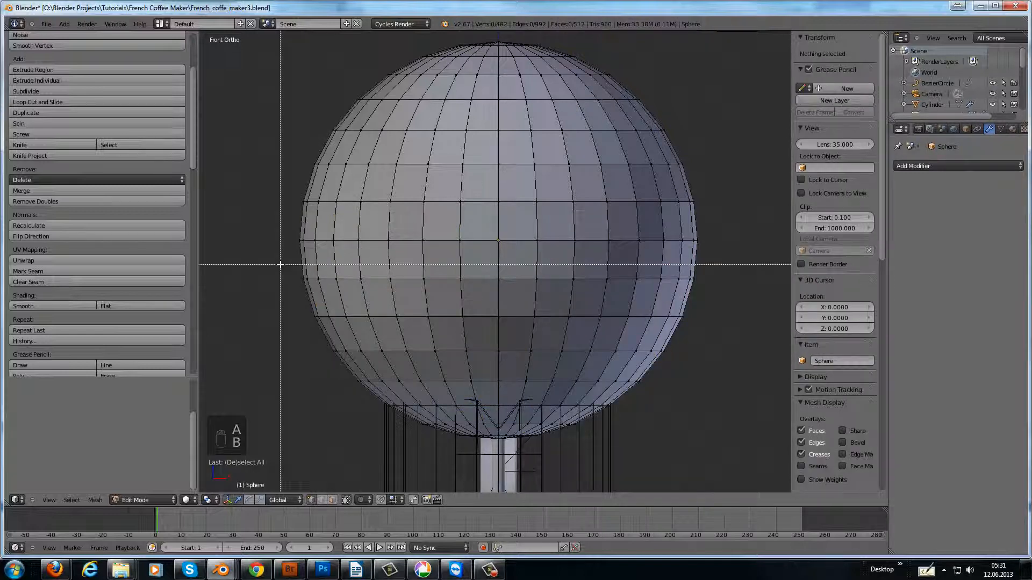
drag(280, 264, 729, 461)
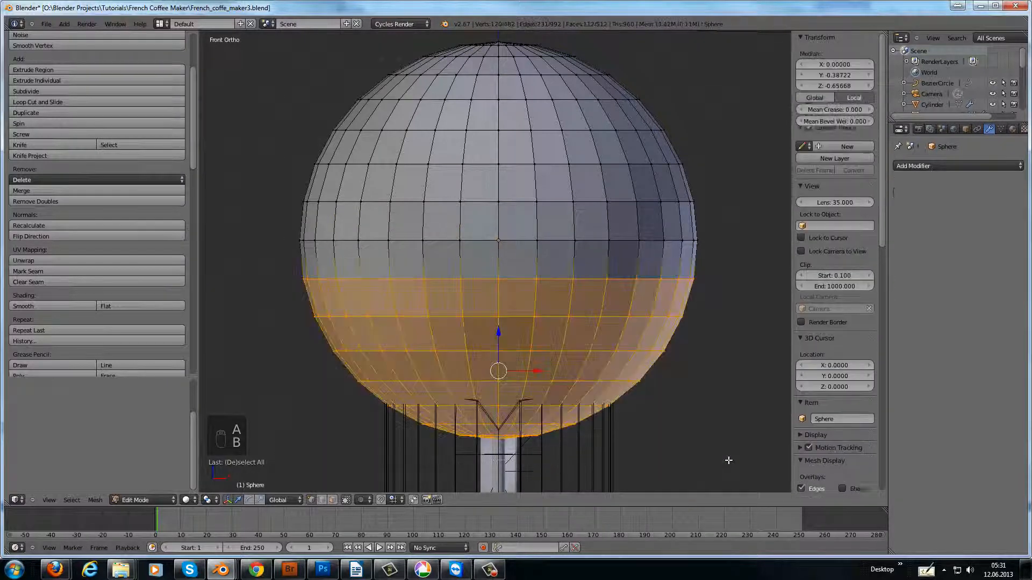
key(x)
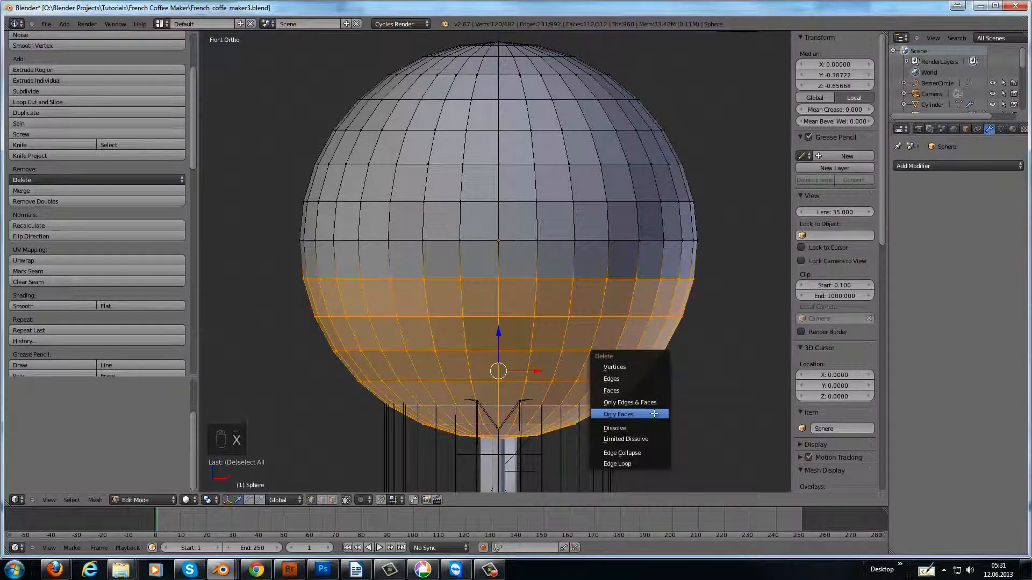
click(622, 368)
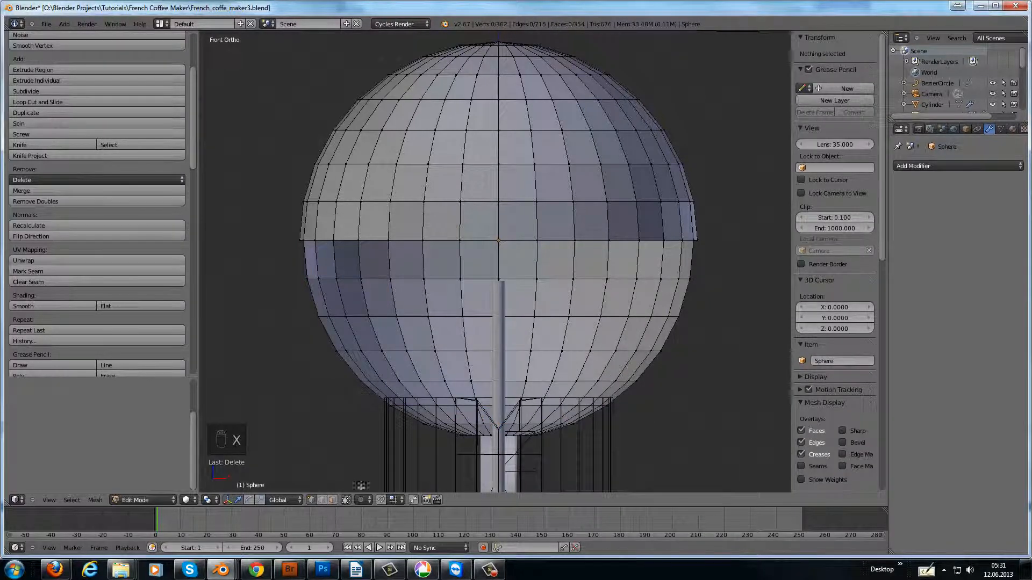
Delete the remaining back-side vertices below the sphere's equator to leave a dome, and return to Object Mode
key(b)
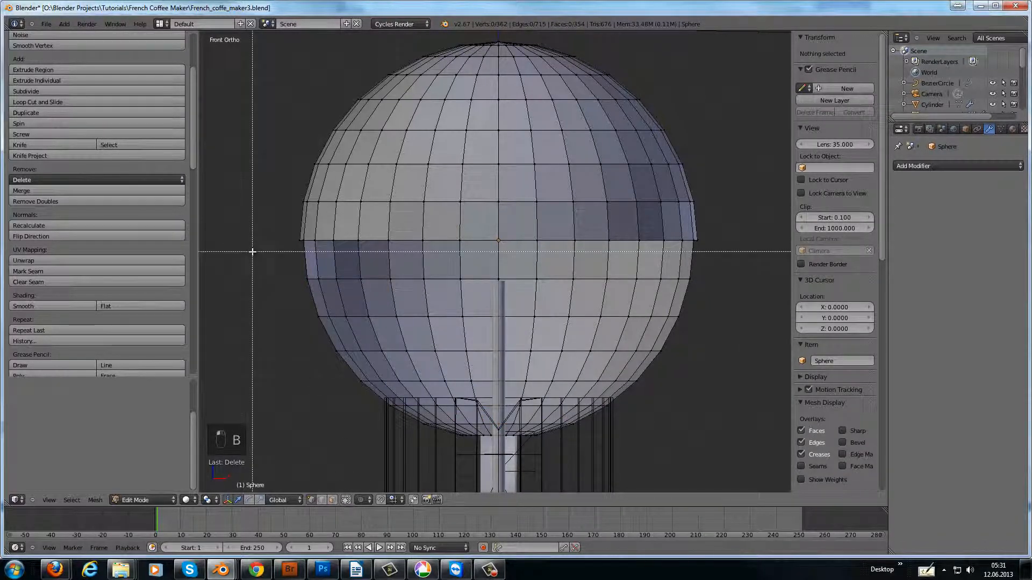
drag(257, 254, 729, 453)
key(x)
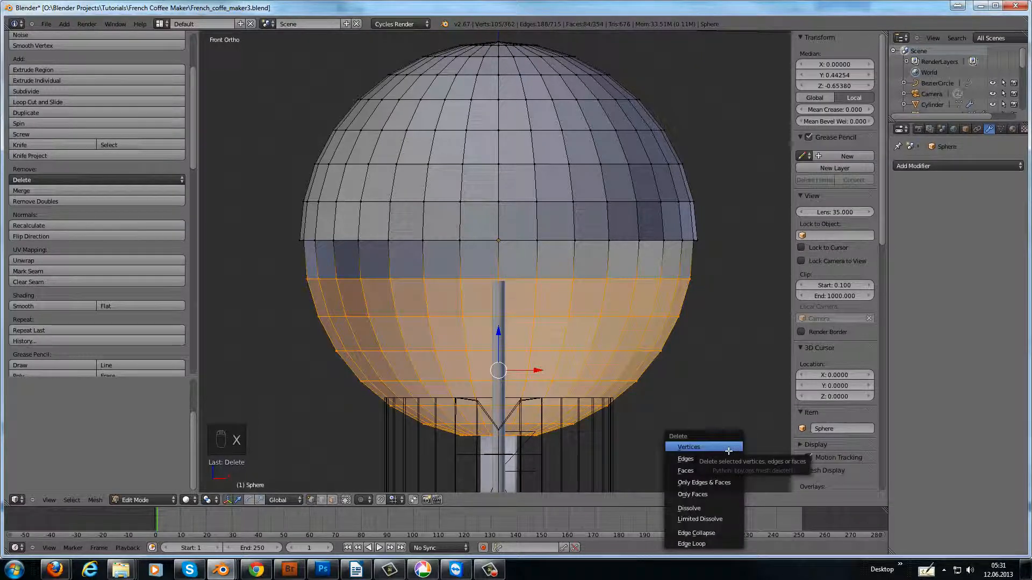
click(728, 451)
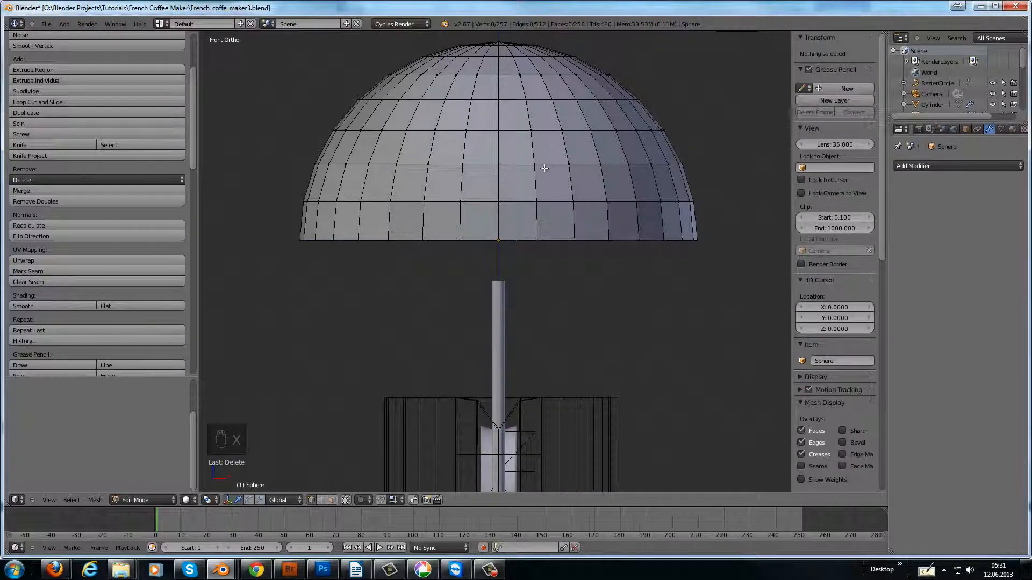
key(Tab)
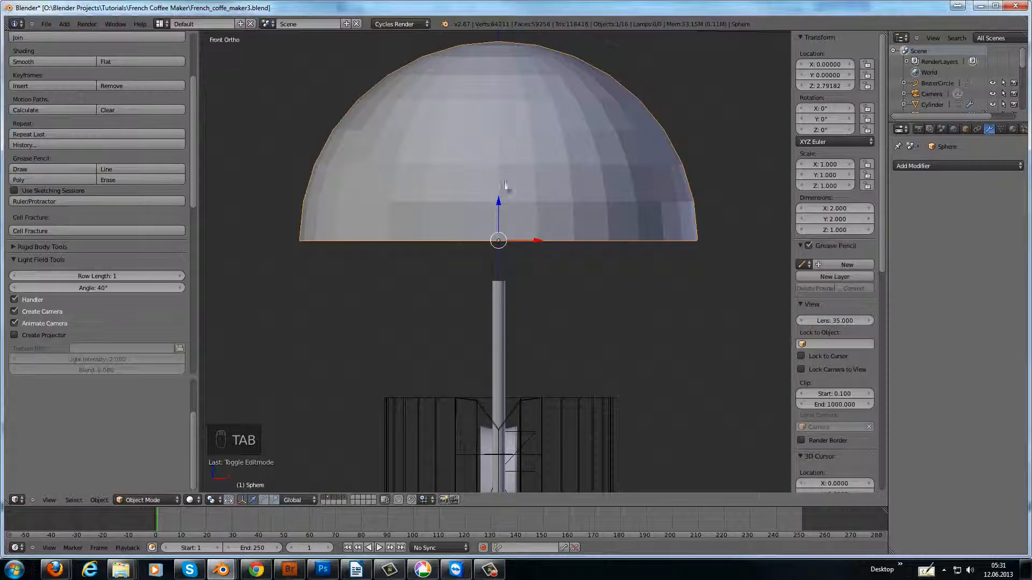
Lower the dome to about Z 1.994 and scale it down uniformly to about 1.210 wide to match the glass
drag(497, 200, 500, 361)
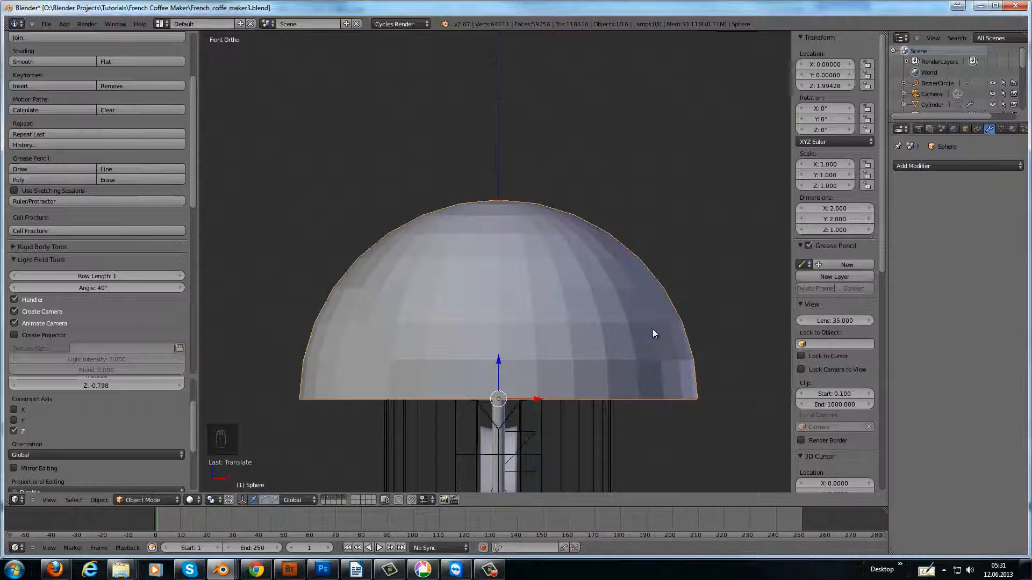
key(s)
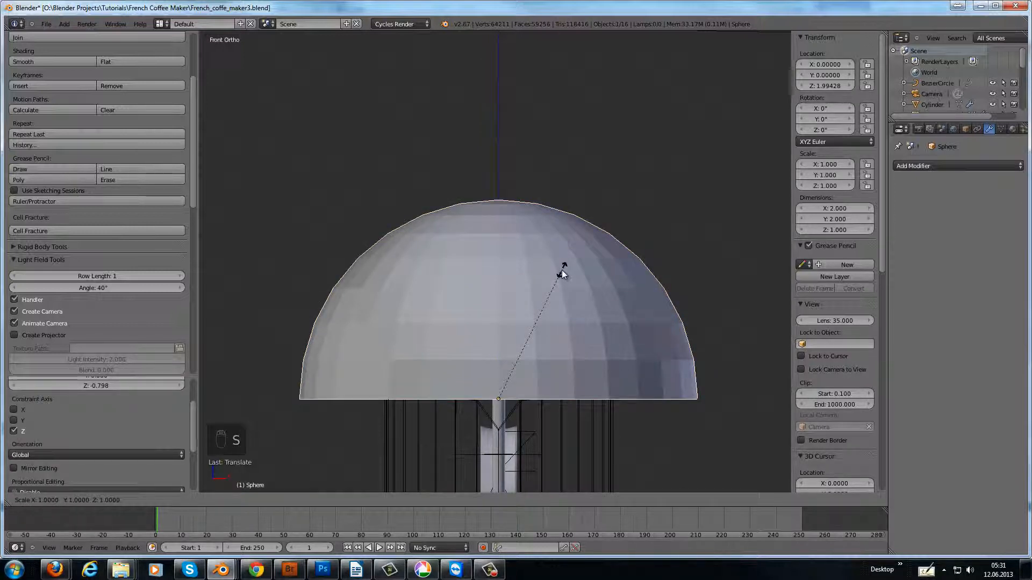
drag(567, 273, 507, 317)
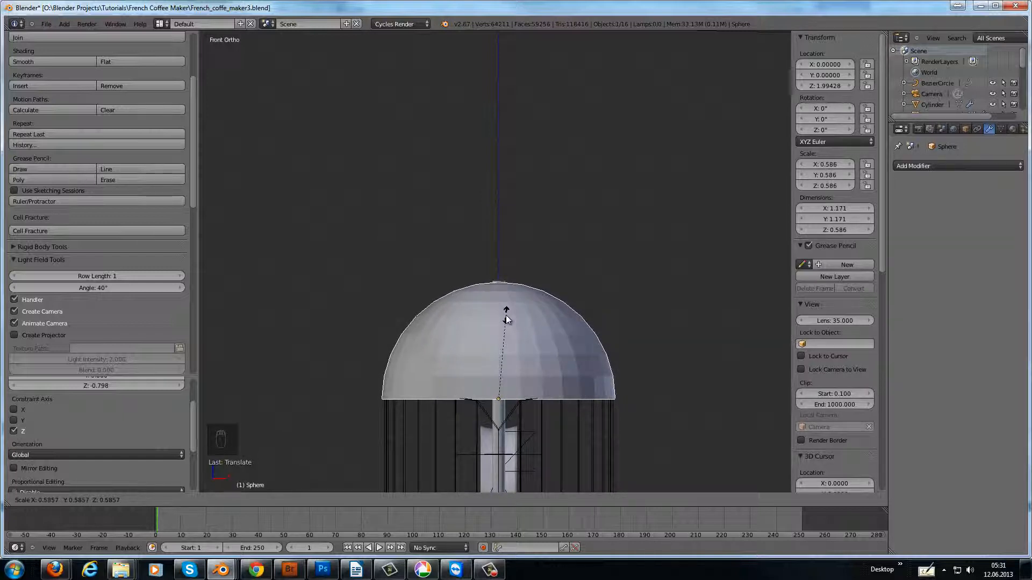
click(500, 355)
Raise the dome slightly along Z to about 2.008, at the glass's rim
key(g)
key(z)
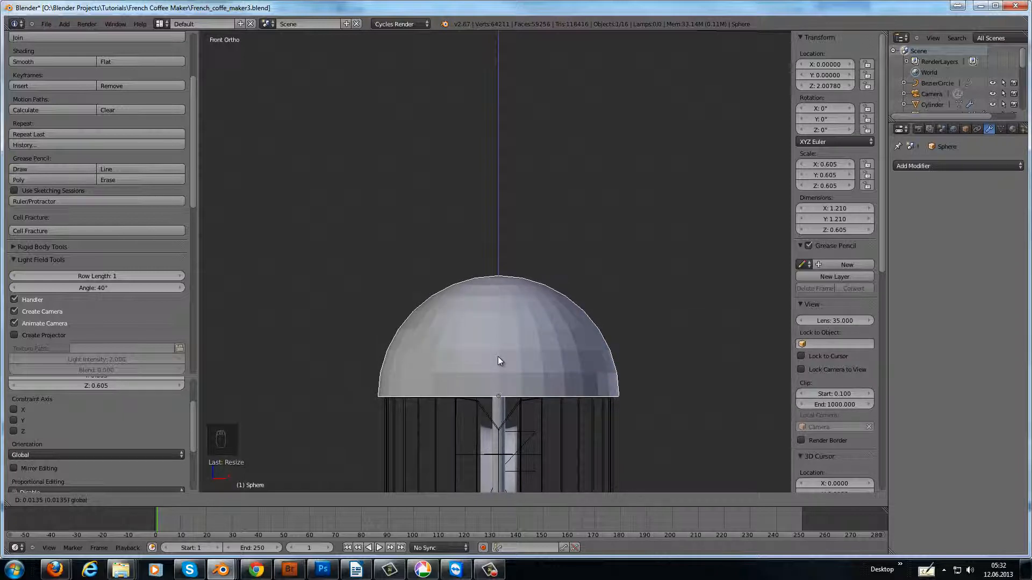
click(497, 356)
shift+scroll(543, 303, down, 3)
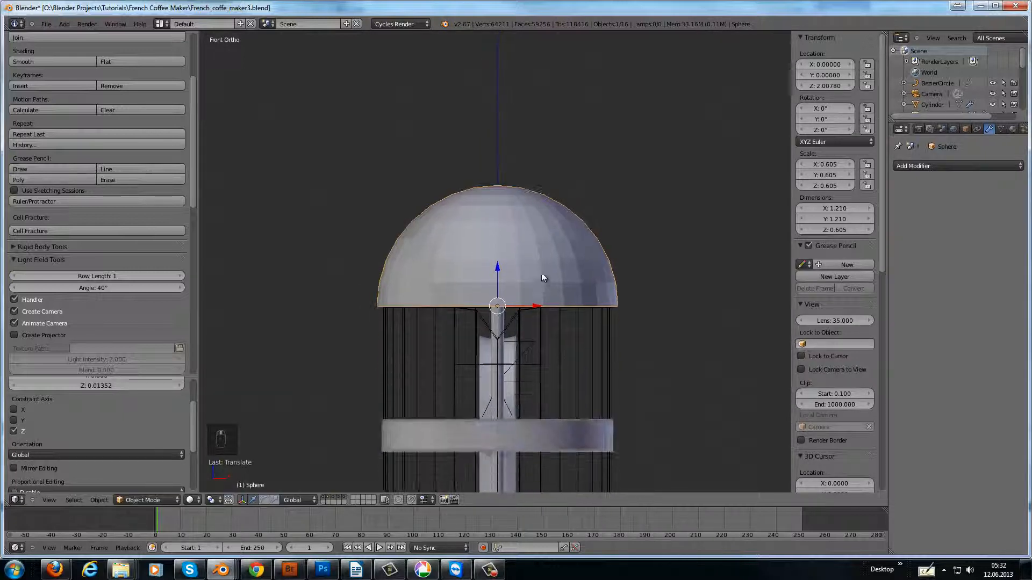
Flatten the dome along Z to a height of about 0.249 and lower it slightly to about Z 2.006
scroll(540, 273, up, 1)
scroll(539, 279, up, 2)
key(s)
key(z)
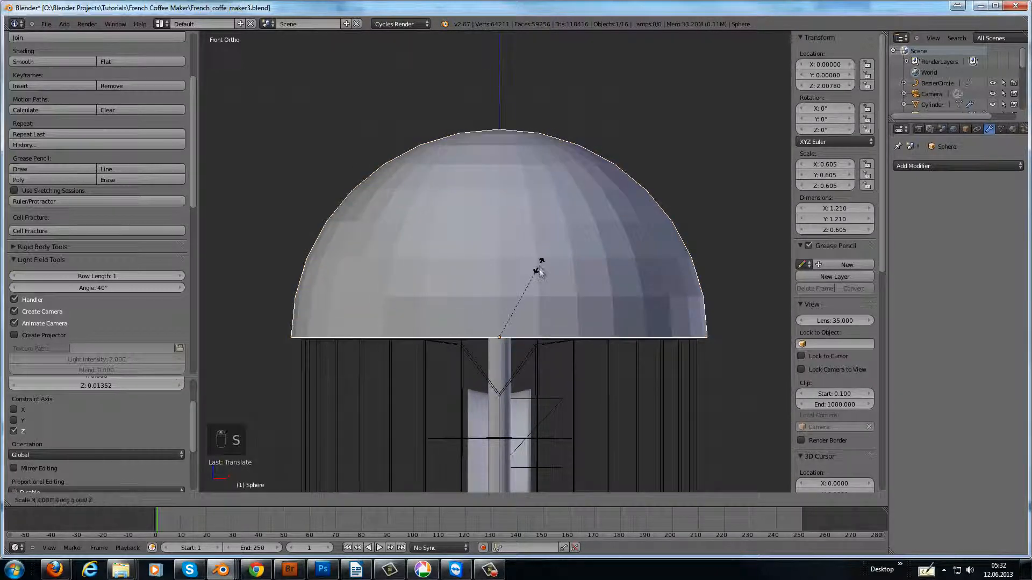
click(534, 334)
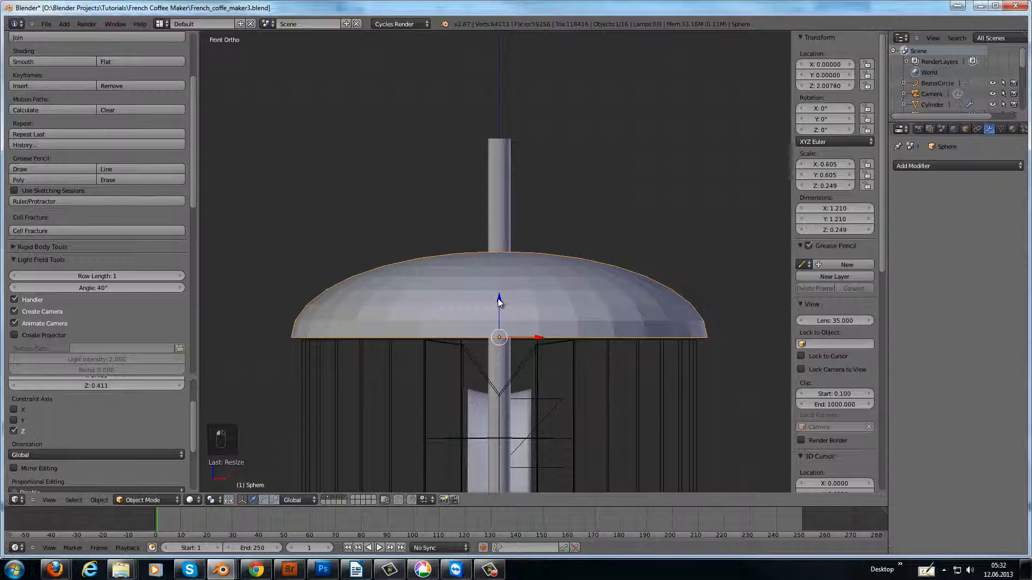
key(g)
key(z)
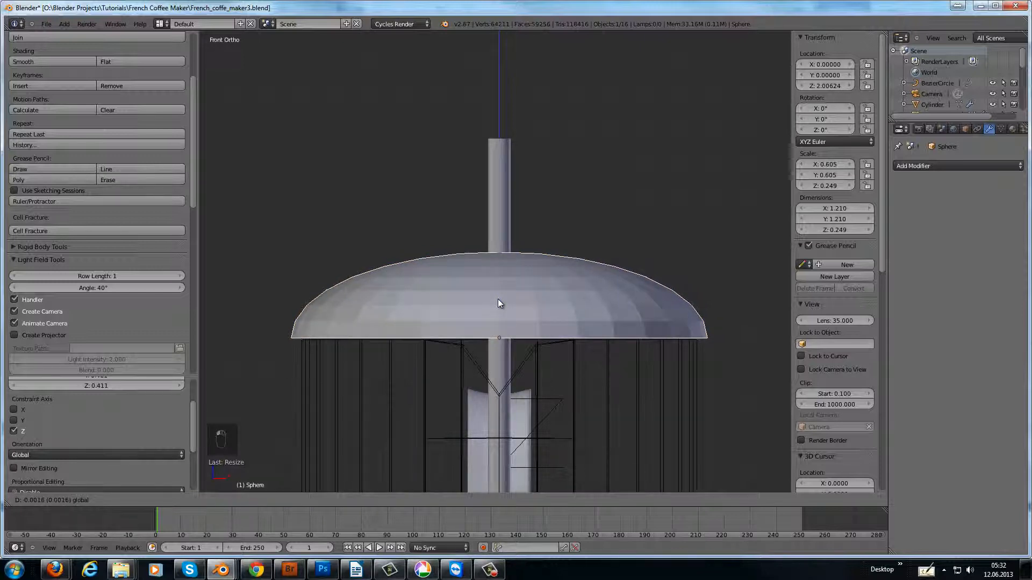
click(497, 303)
In Edit Mode, extrude the dome's bottom edge loop in place and scale it inward to about 0.919 to form a rim
shift+scroll(511, 274, down, 7)
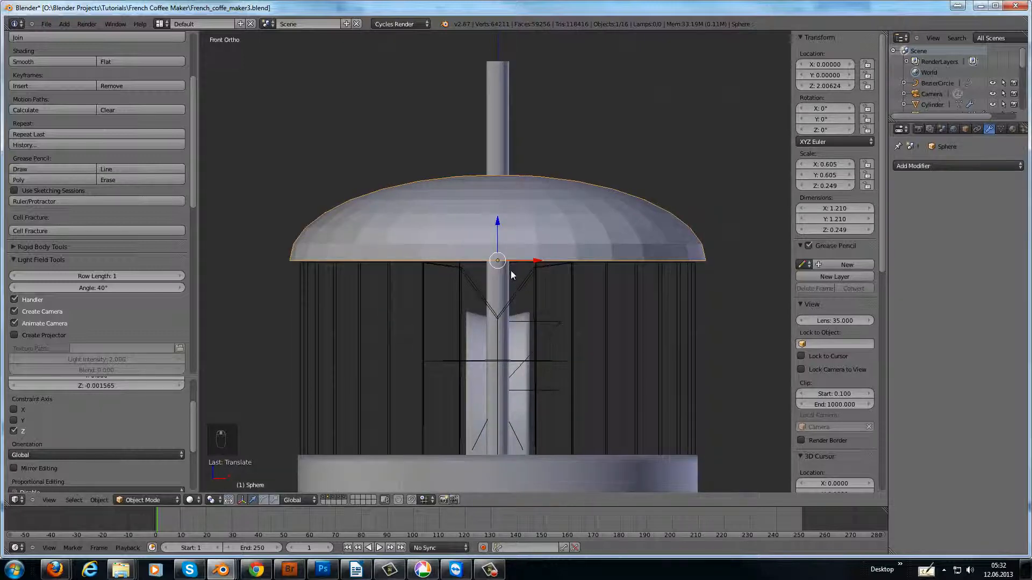
scroll(510, 269, up, 4)
key(Tab)
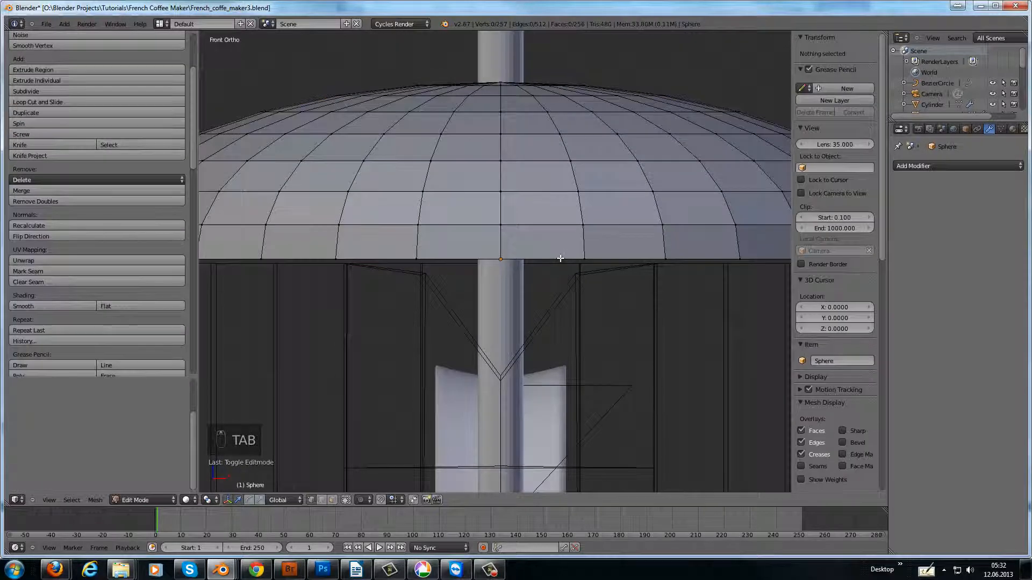
alt+right_click(560, 259)
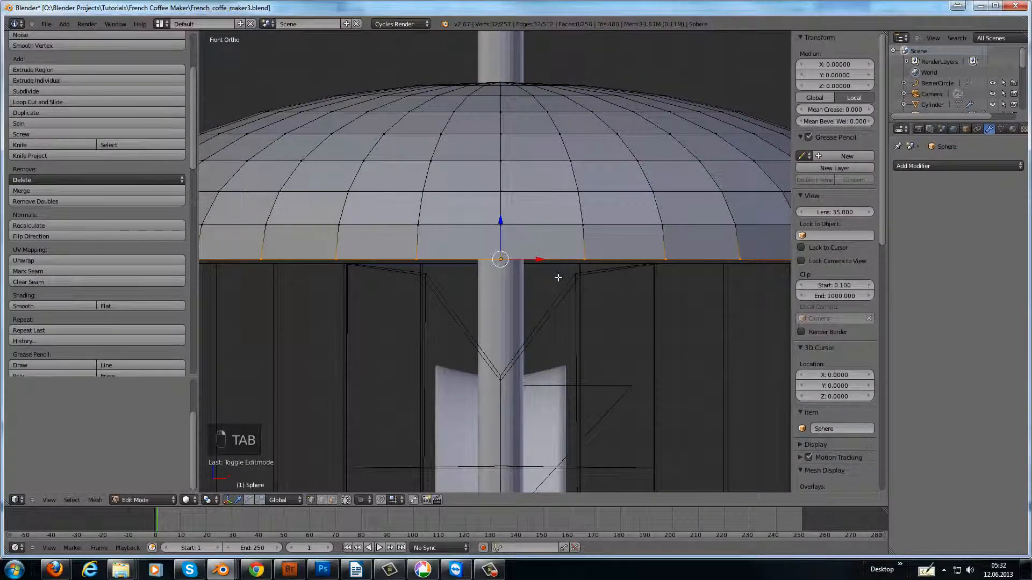
middle_drag(558, 278, 545, 349)
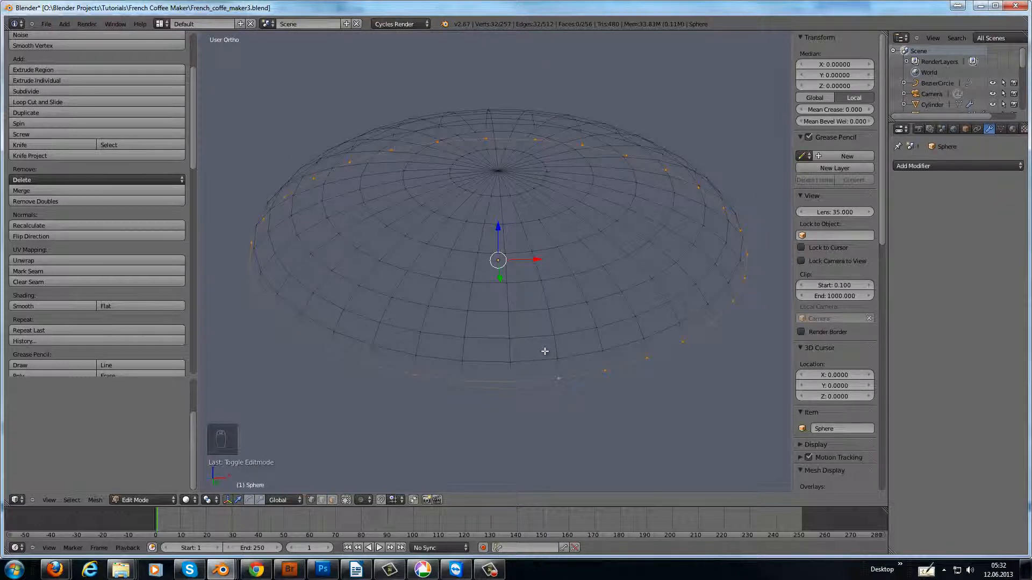
key(KP_7)
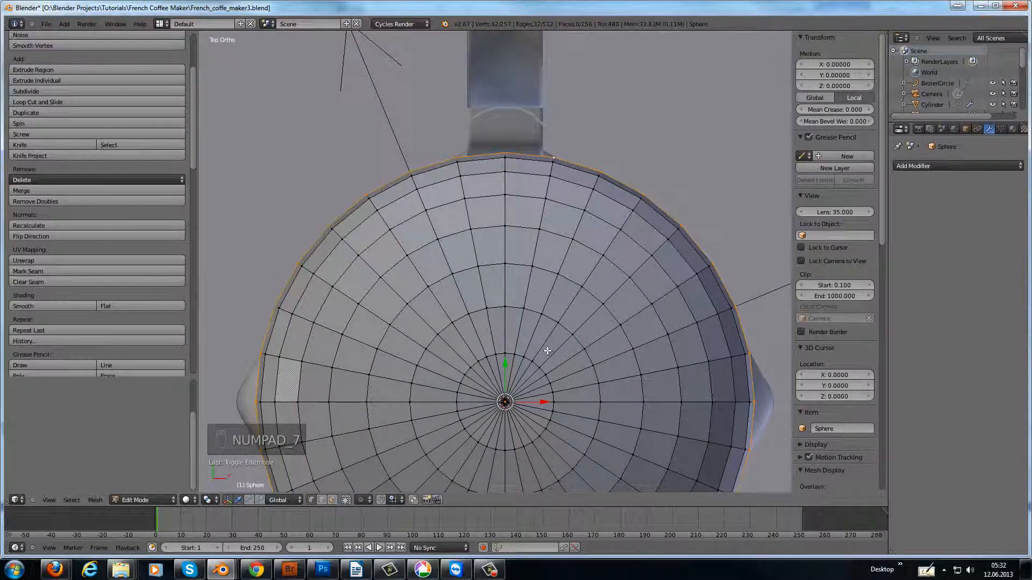
key(KP_1)
key(e)
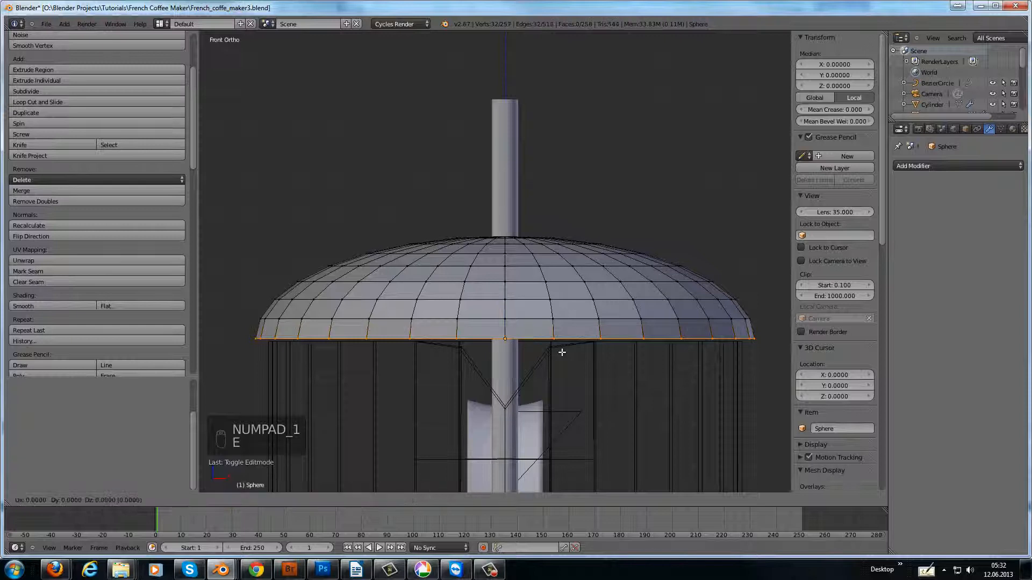
right_click(559, 349)
key(s)
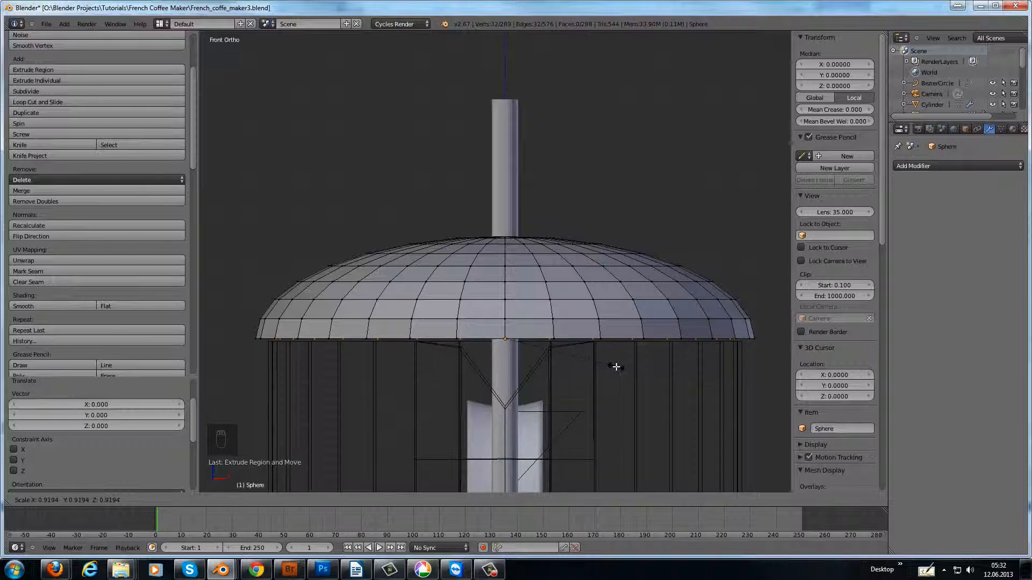
click(616, 367)
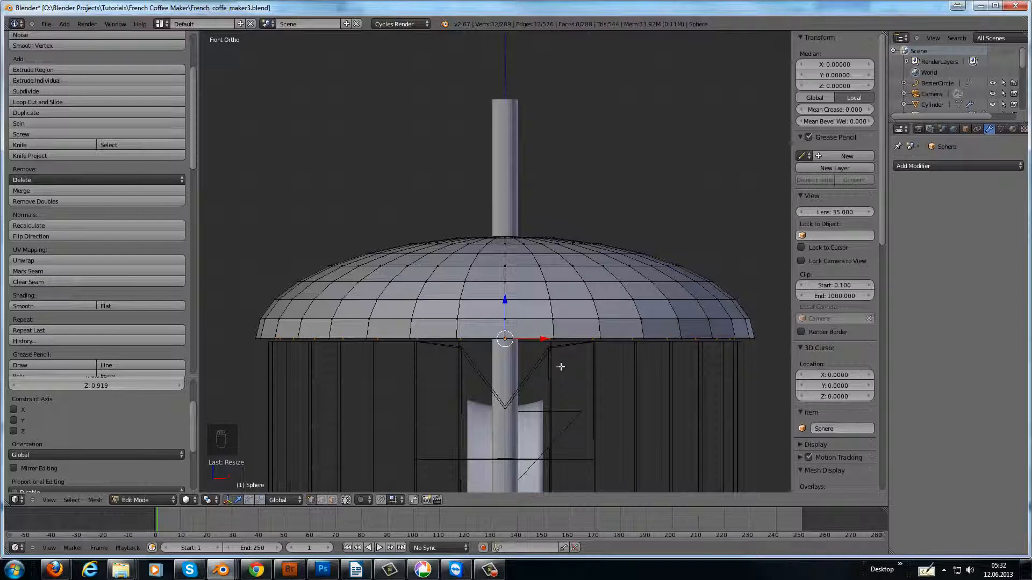
Extrude the rim's inner edge loop about 0.034 down along Z into the glass, and return to Object Mode
mouse_move(560, 364)
middle_down()
mouse_move(560, 350)
mouse_move(560, 361)
middle_up()
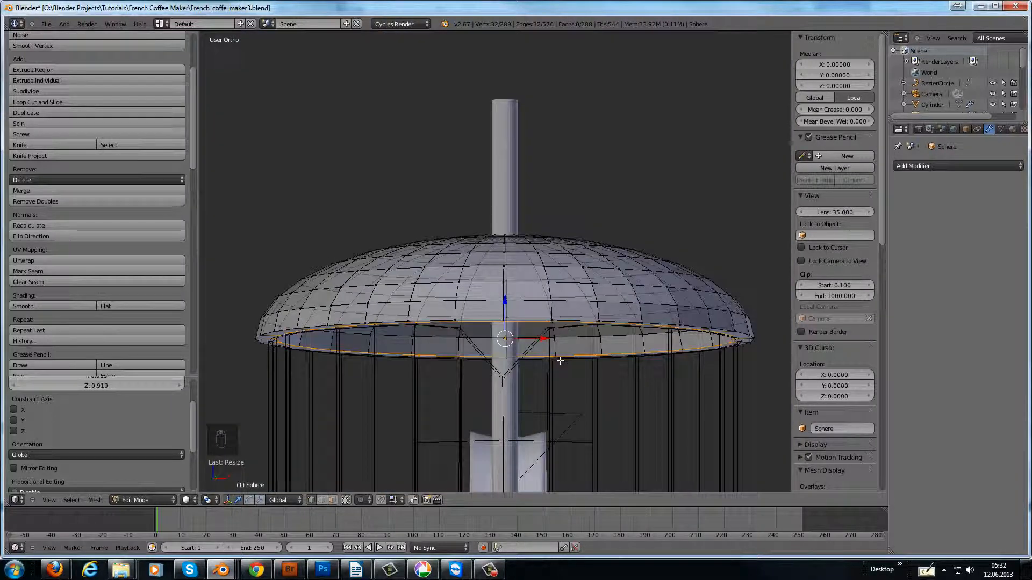
key(e)
right_click(560, 361)
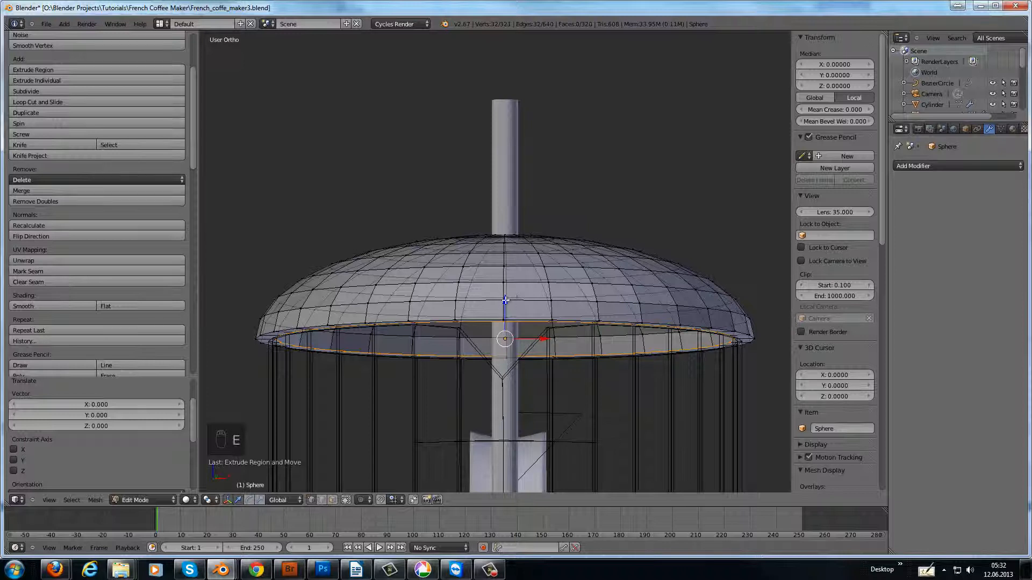
drag(505, 301, 506, 315)
middle_drag(556, 284, 531, 295)
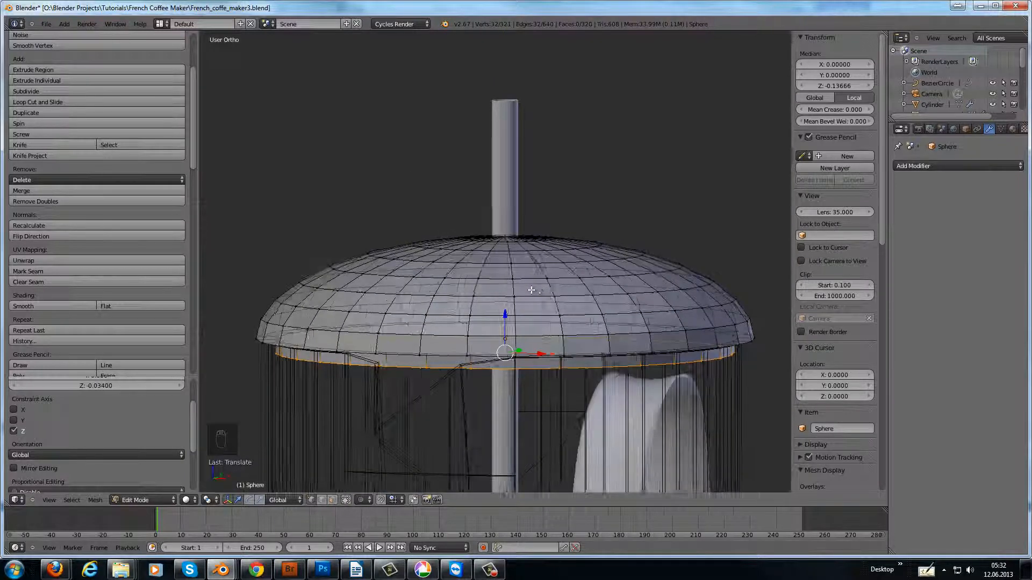
key(Tab)
Shade the lid smooth and add a Solidify modifier followed by a Subdivision Surface modifier
scroll(129, 209, up, 5)
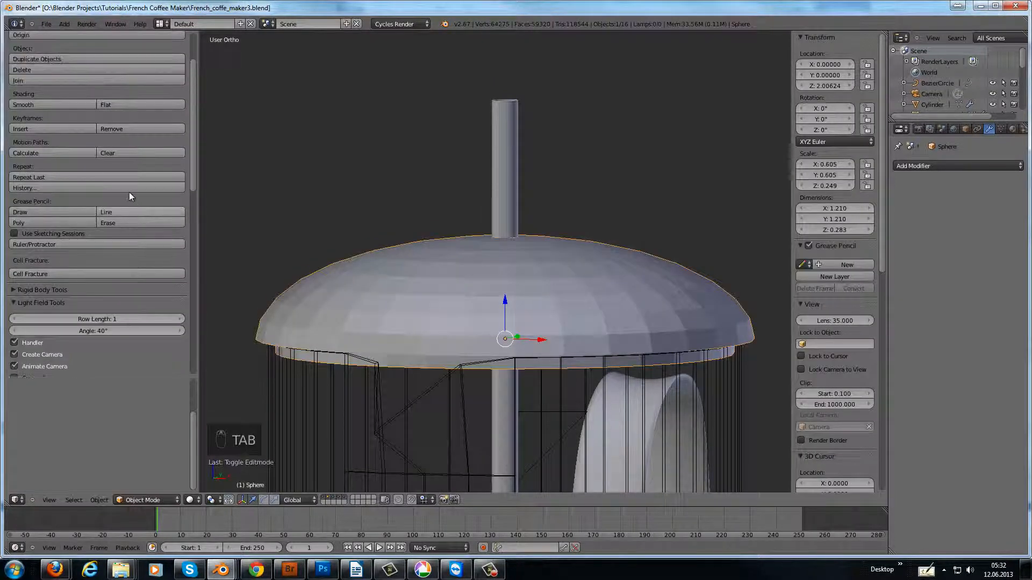
click(38, 168)
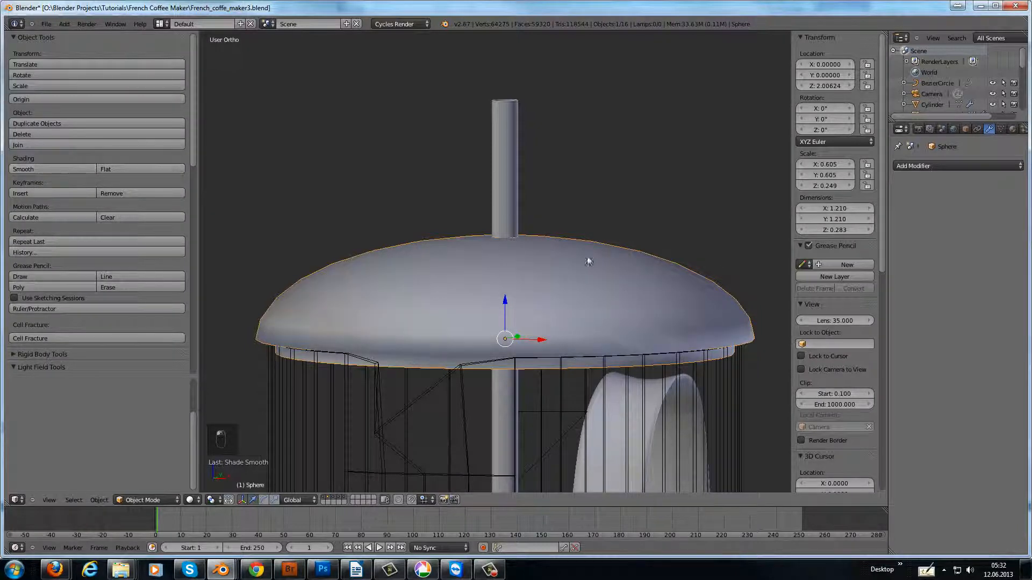
click(912, 166)
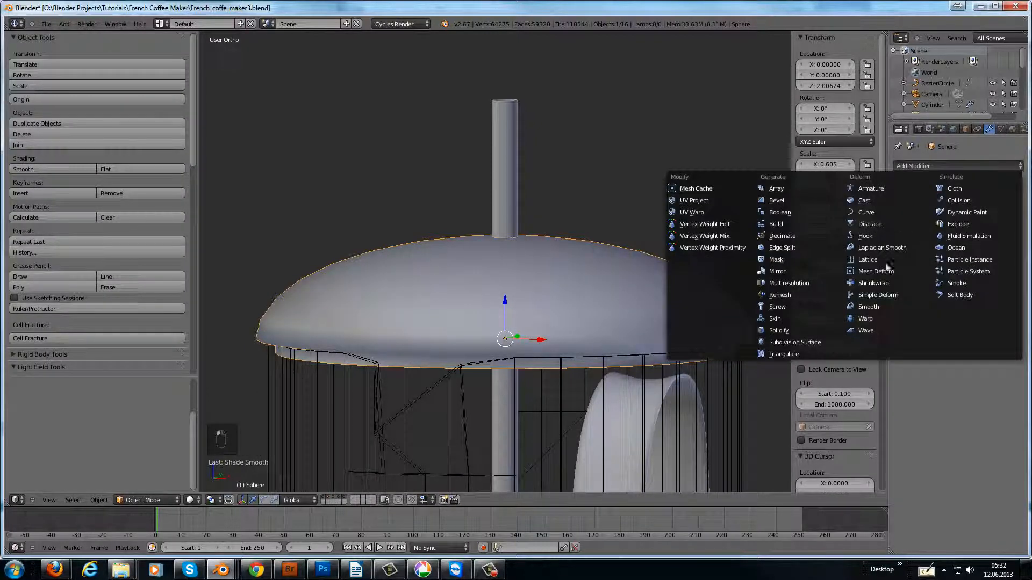
click(798, 330)
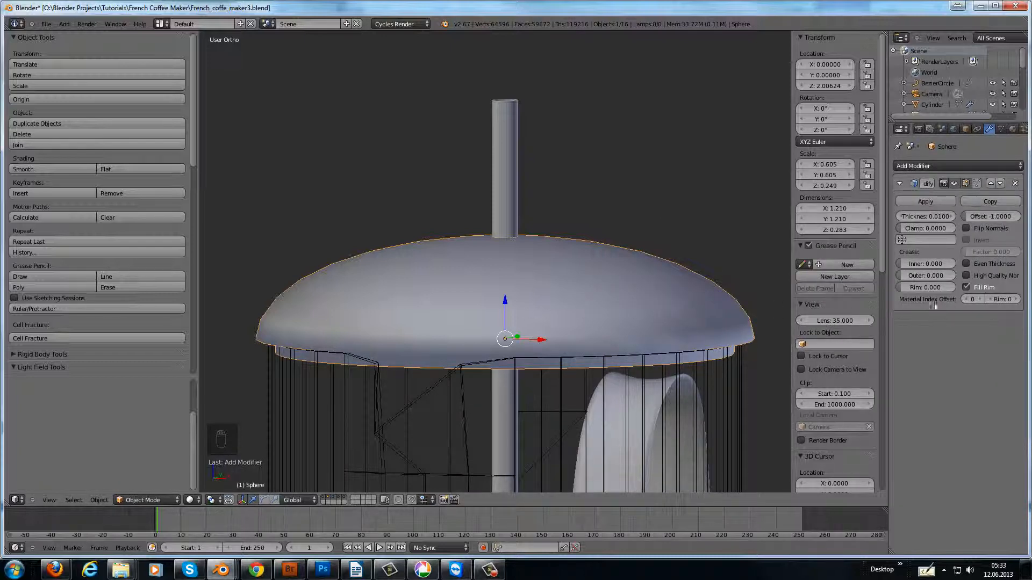
click(948, 166)
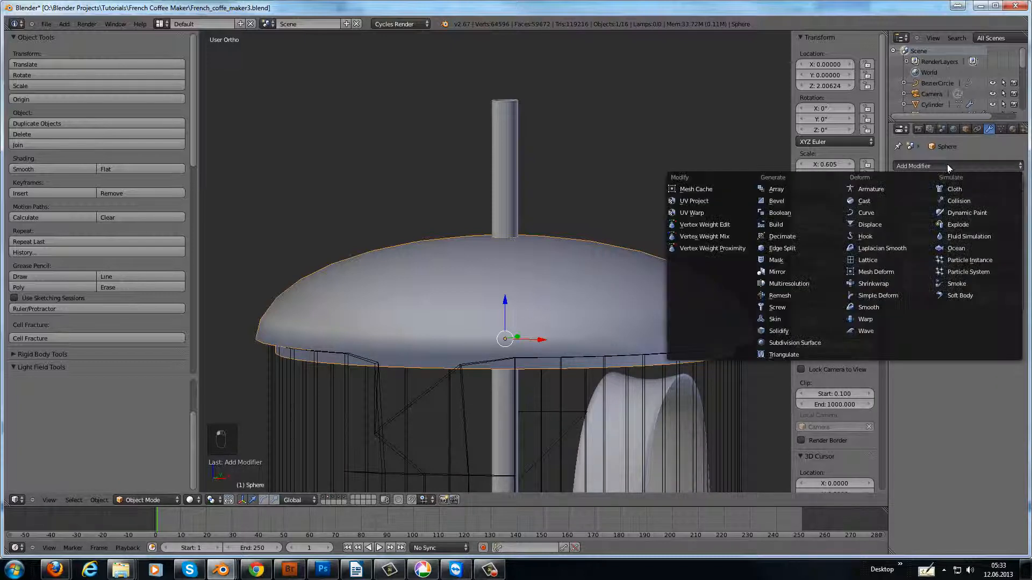
click(802, 343)
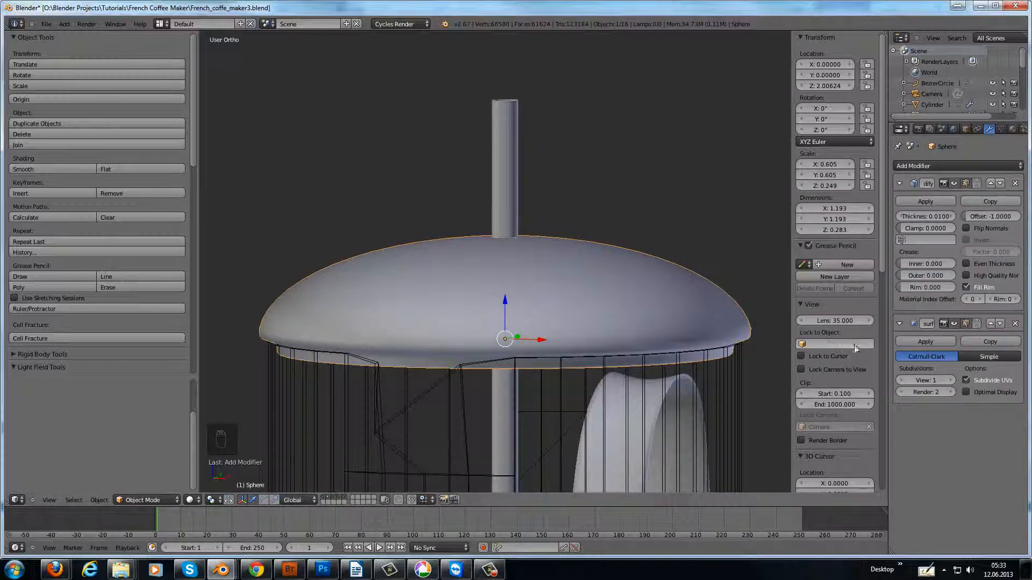
Delete the vertex at the top centre of the lid to open a hole around the rod
mouse_move(556, 268)
middle_down()
mouse_move(556, 289)
mouse_move(562, 266)
mouse_move(557, 273)
middle_up()
key(Tab)
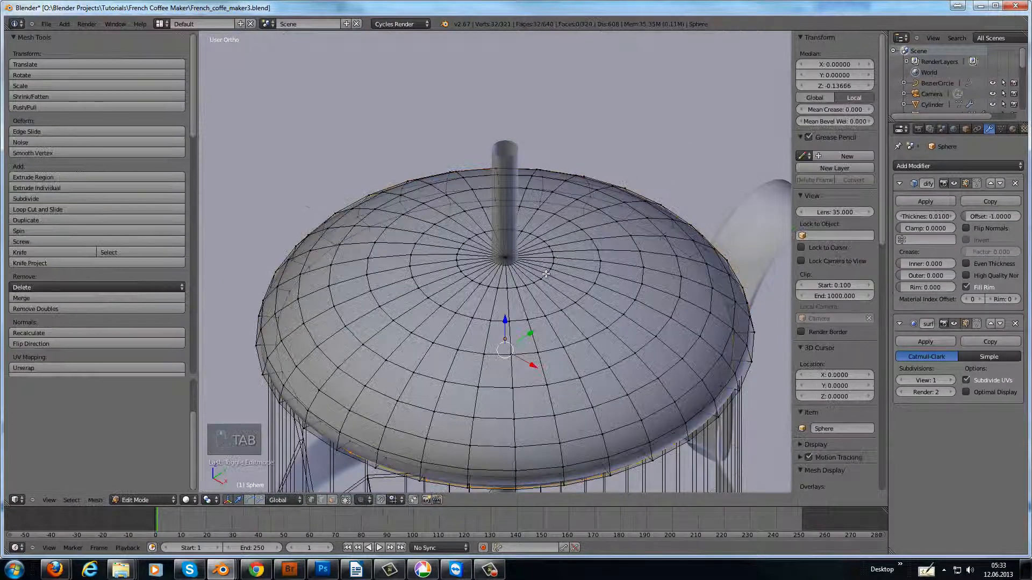
right_click(506, 259)
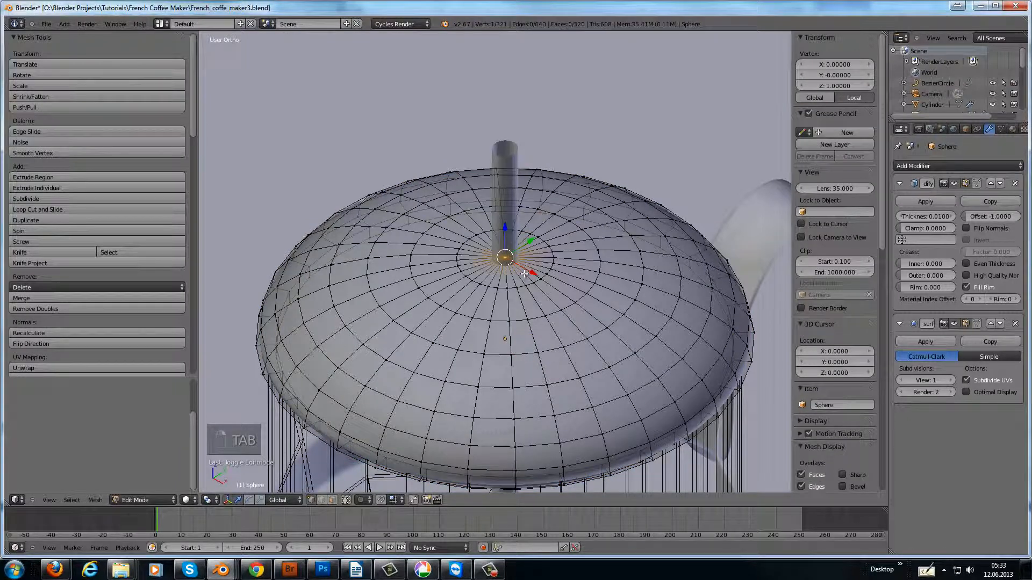
key(x)
click(529, 279)
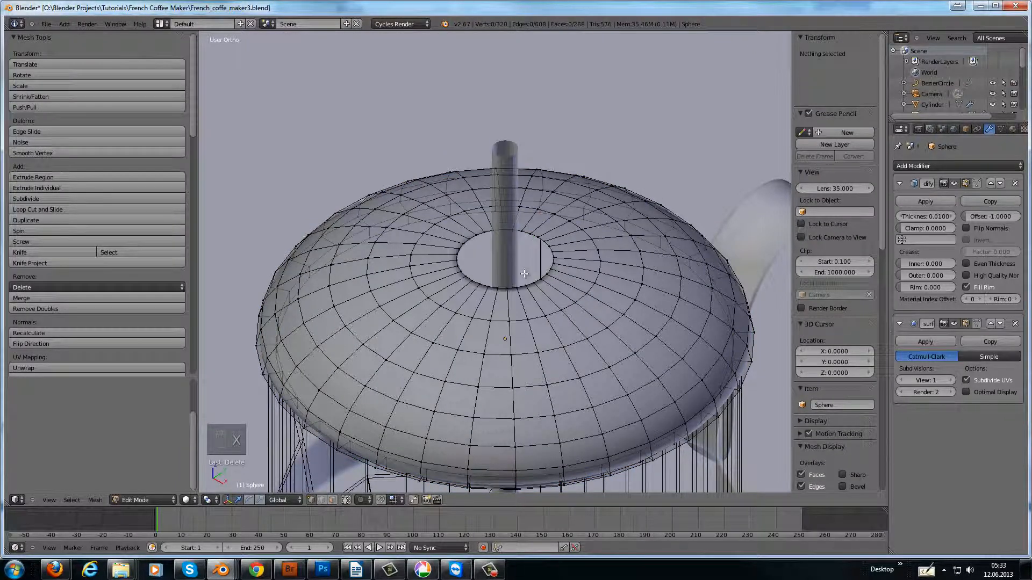
Extrude the hole's edge loop in place and scale it to about 0.438 to narrow the opening around the rod
alt+right_click(535, 283)
alt+right_click(535, 283)
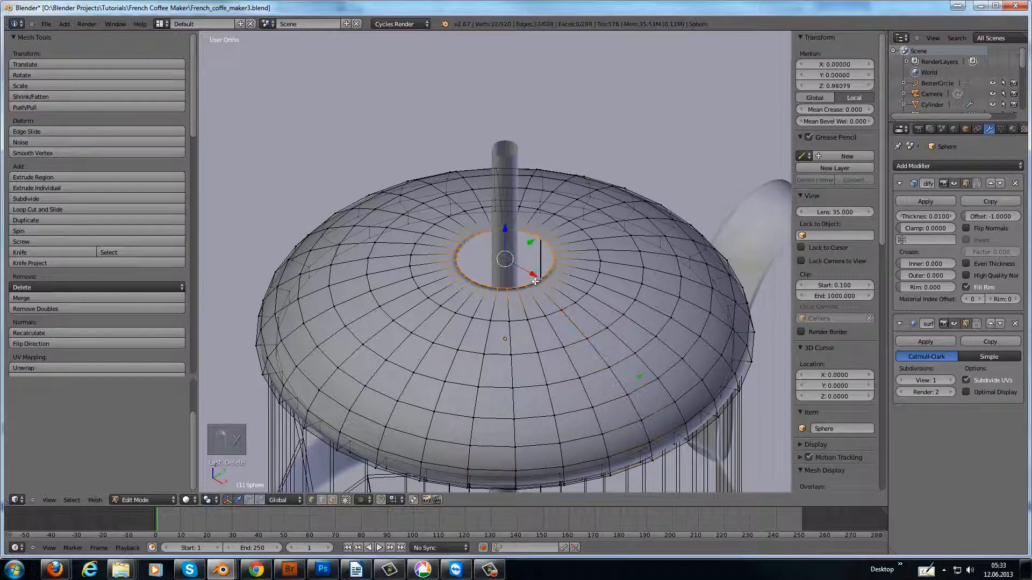
key(e)
right_click(510, 270)
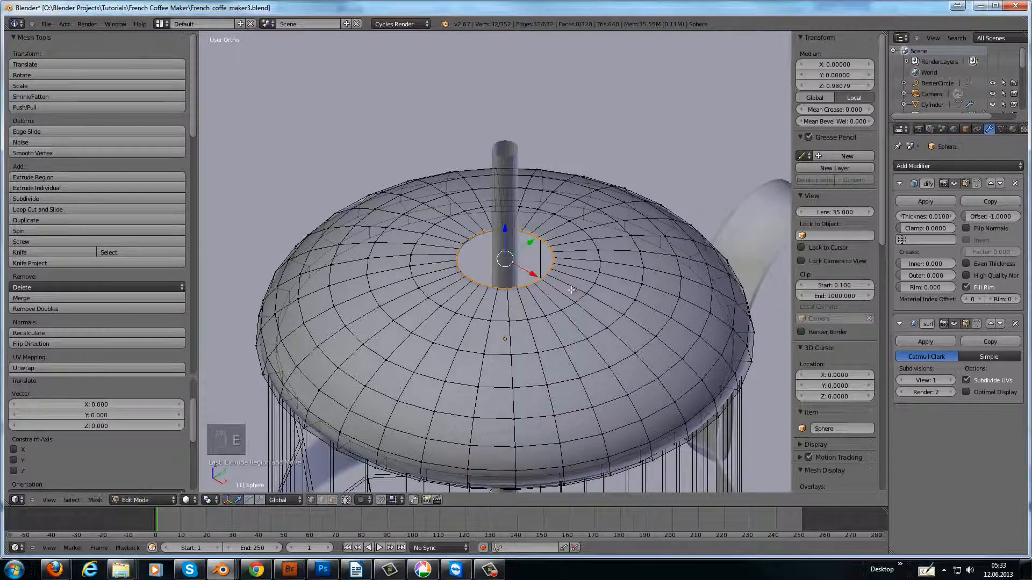
key(s)
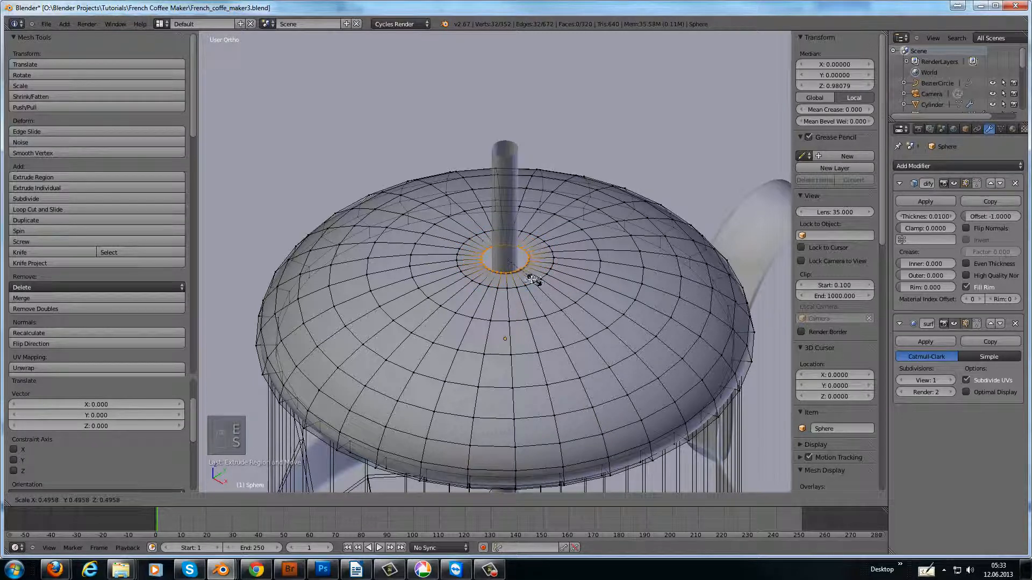
click(532, 279)
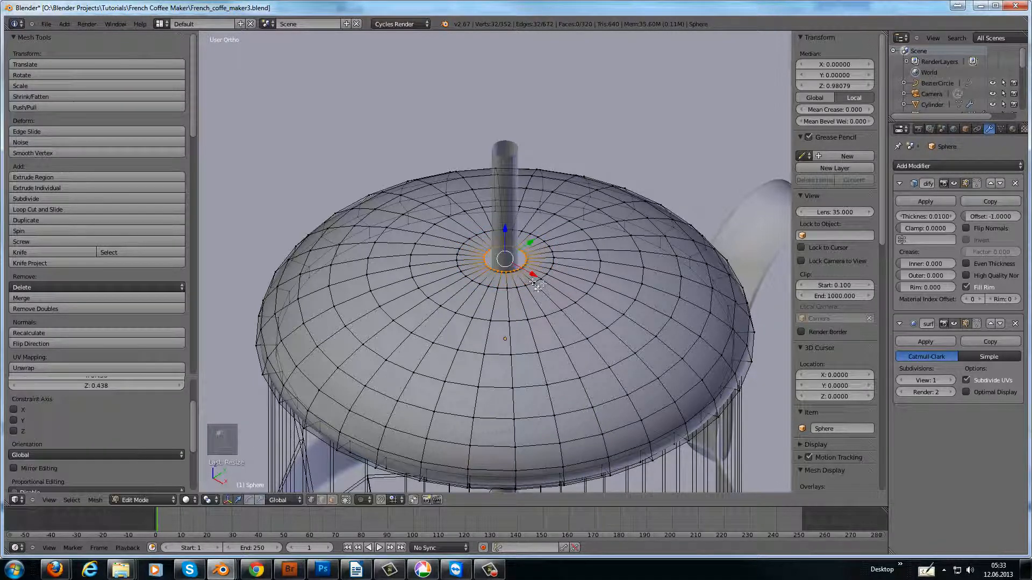
Extrude the opening's edge loop up along Z by about 0.011 and again by about 0.144 to form a collar around the rod
middle_drag(532, 279, 564, 266)
key(e)
click(564, 266)
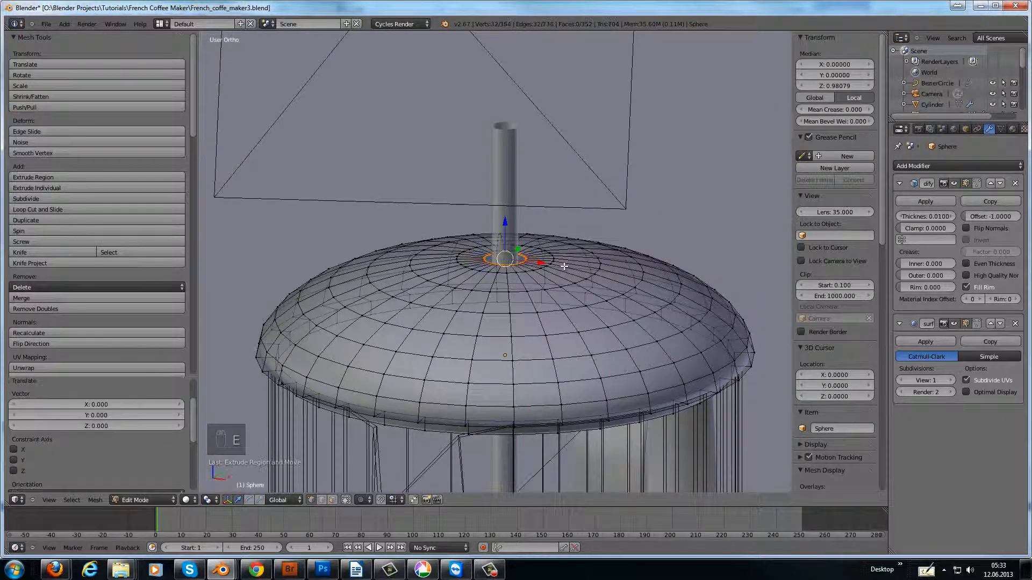
drag(505, 225, 504, 221)
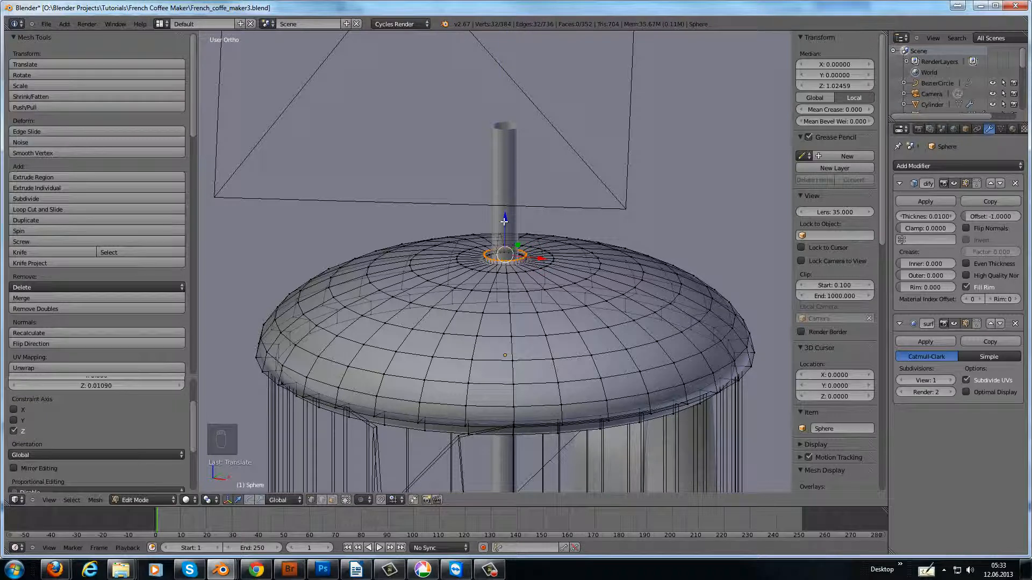
key(e)
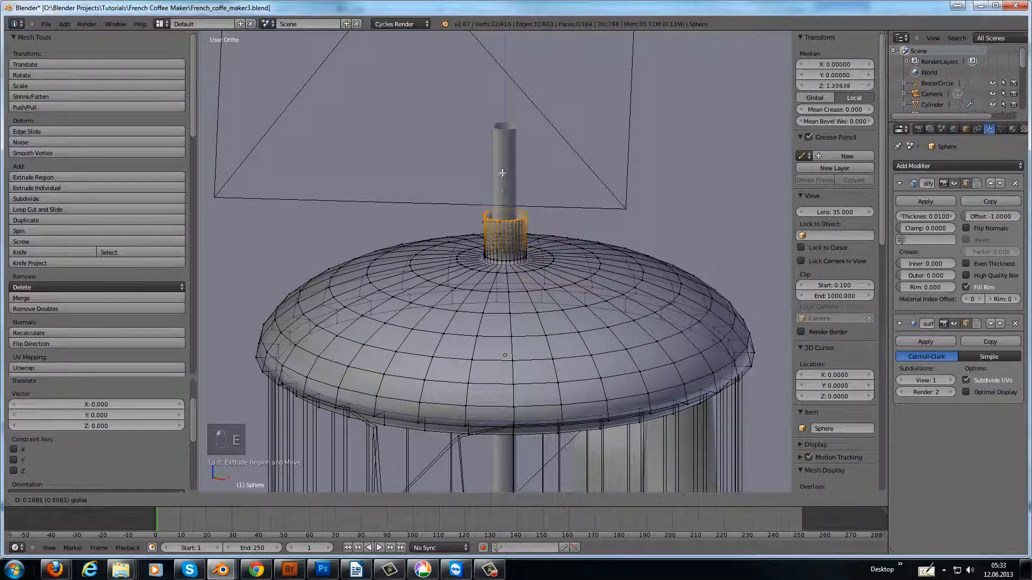
click(503, 164)
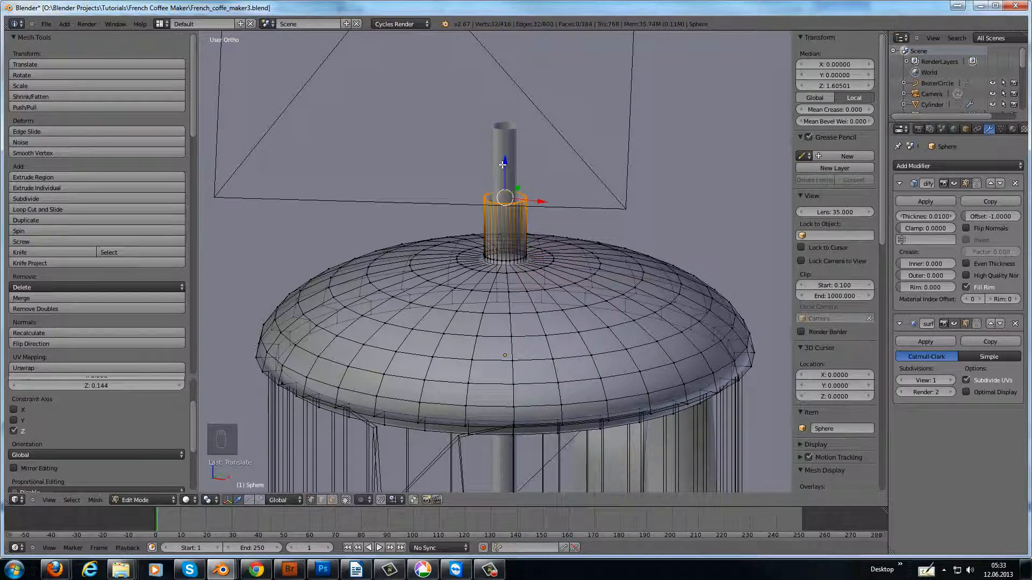
Extrude the collar's top edge loop, scale it inward to about 0.725, and raise it about 0.004 along Z
key(e)
right_click(503, 164)
key(s)
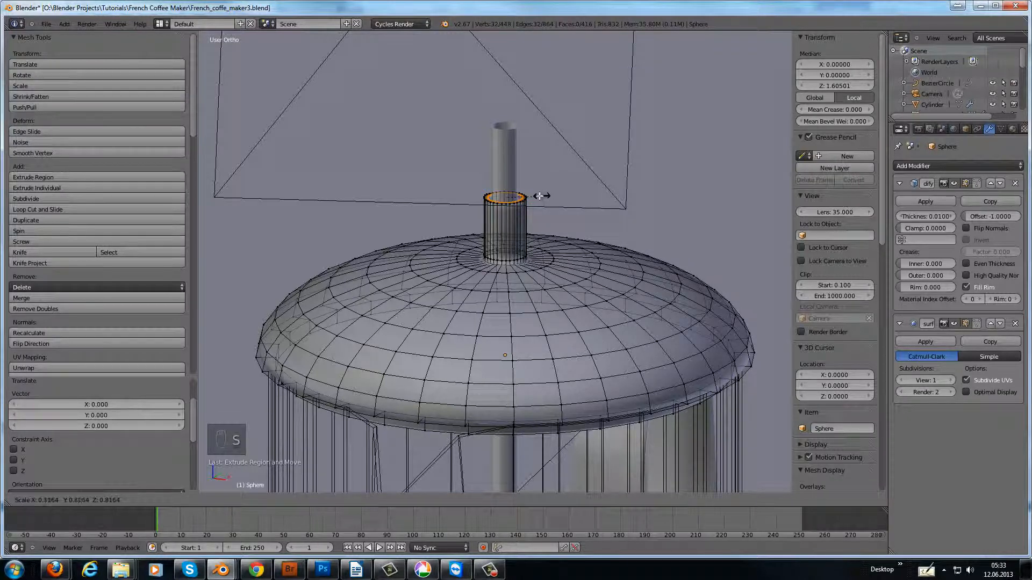
click(536, 196)
mouse_move(503, 225)
middle_down()
mouse_move(511, 204)
mouse_move(511, 217)
middle_up()
scroll(511, 162, up, 4)
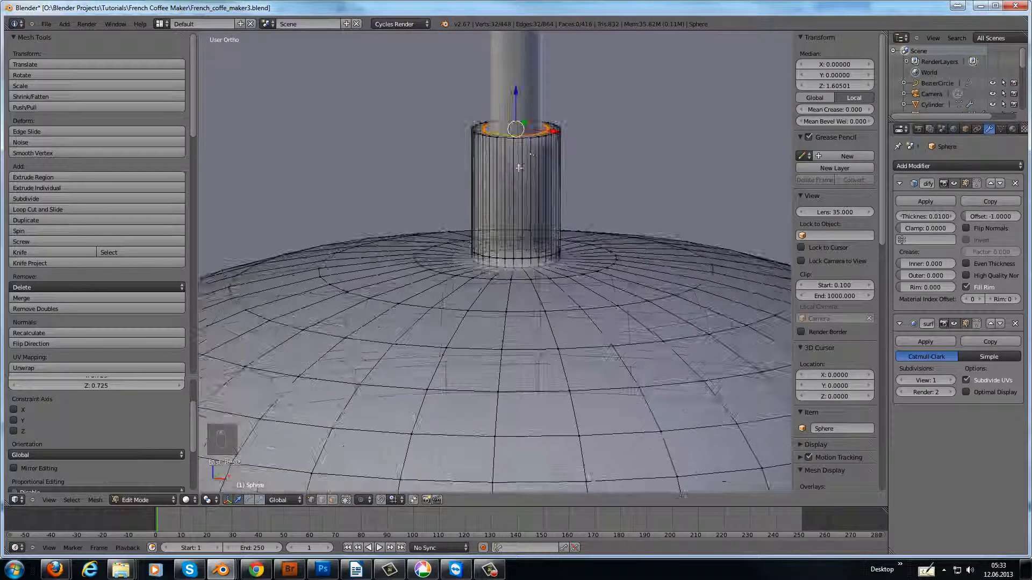
middle_drag(511, 162, 513, 193)
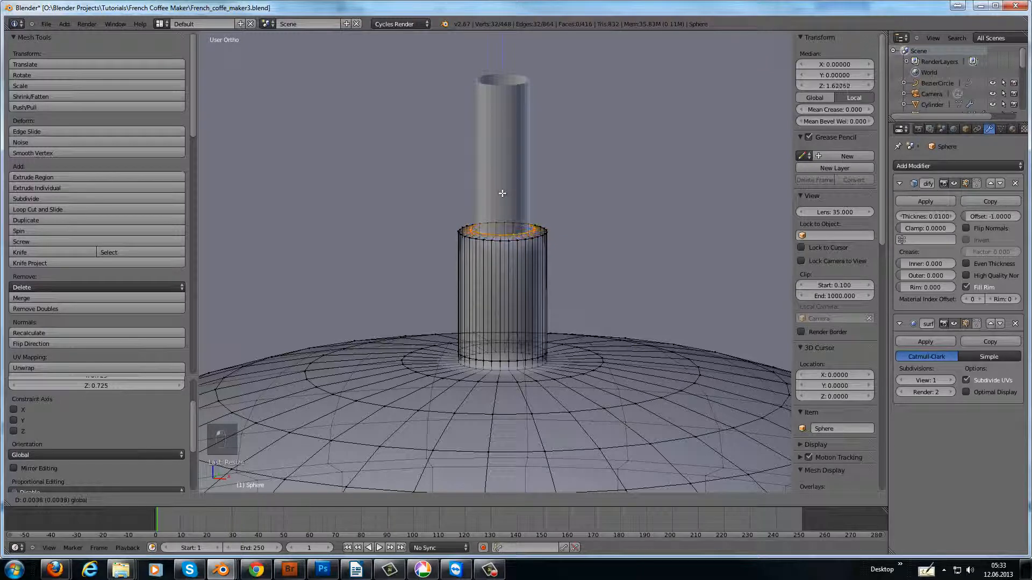
click(504, 192)
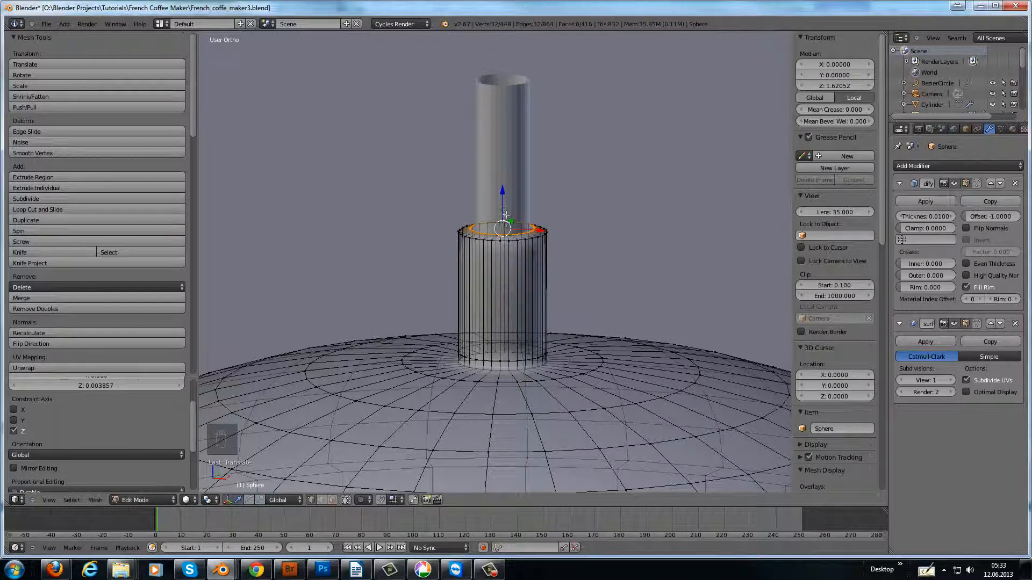
Scale the collar's inner top edge loop to about 0.929 so it fits closer around the rod, and return to Object Mode
middle_drag(512, 185, 504, 235)
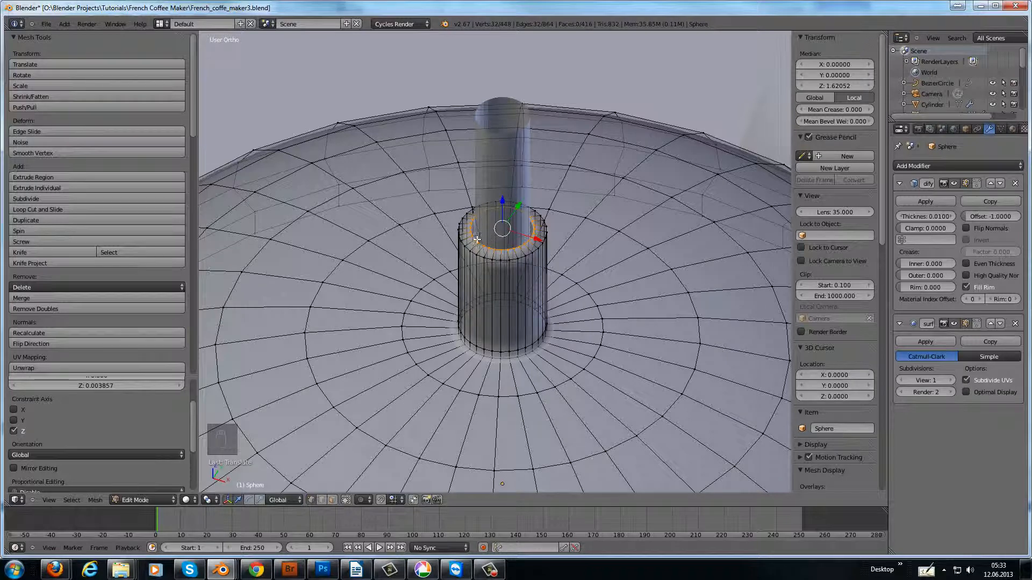
scroll(477, 239, up, 8)
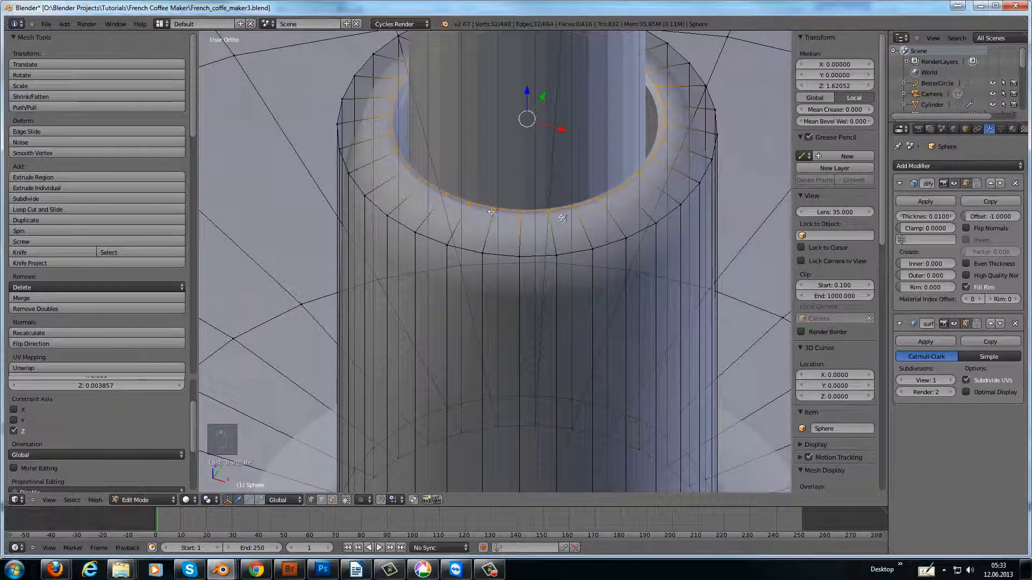
key(s)
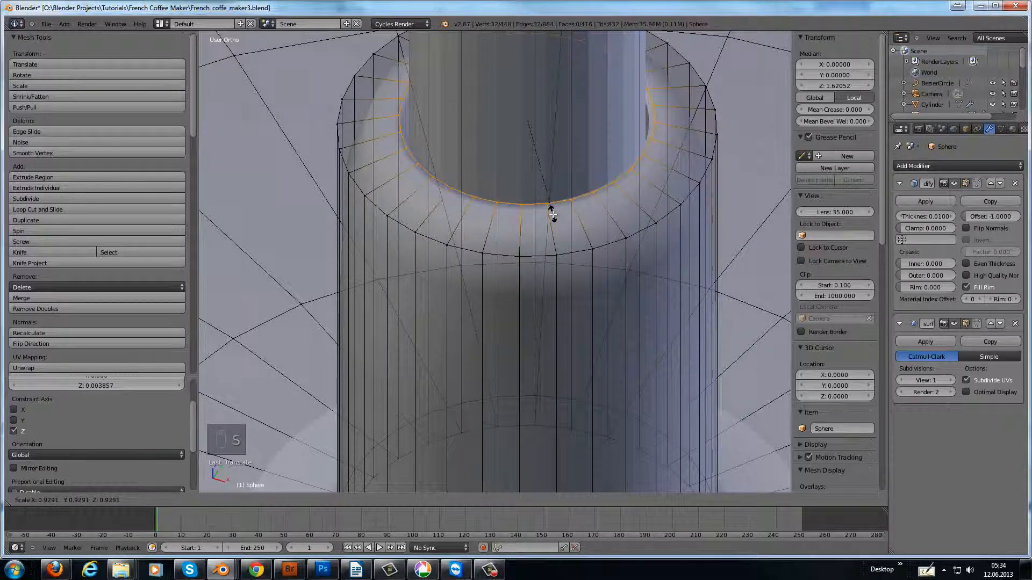
click(552, 215)
middle_drag(576, 132, 510, 165)
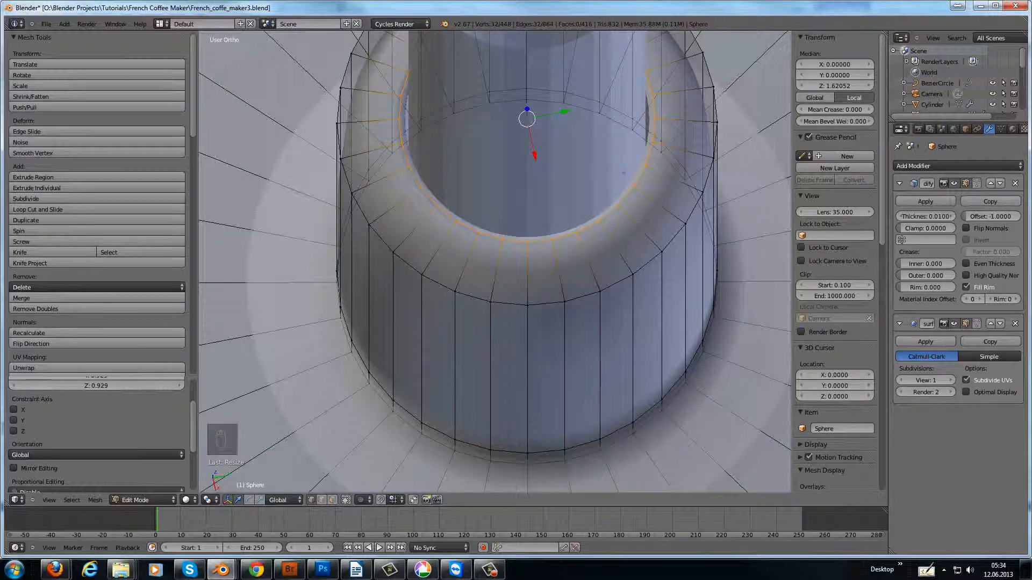
middle_drag(605, 222, 523, 291)
key(Tab)
scroll(576, 340, down, 8)
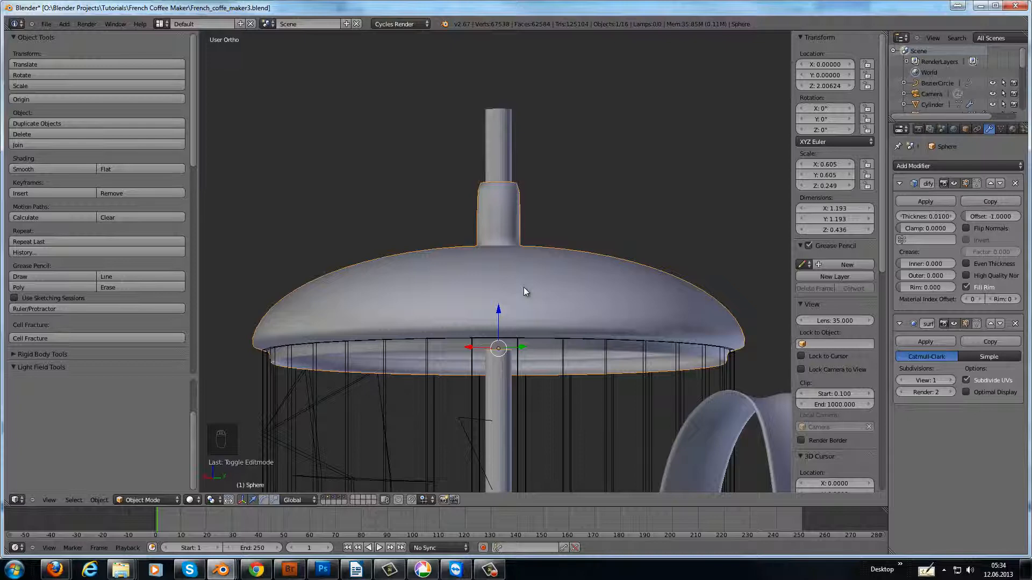
scroll(524, 288, down, 4)
middle_drag(591, 271, 590, 271)
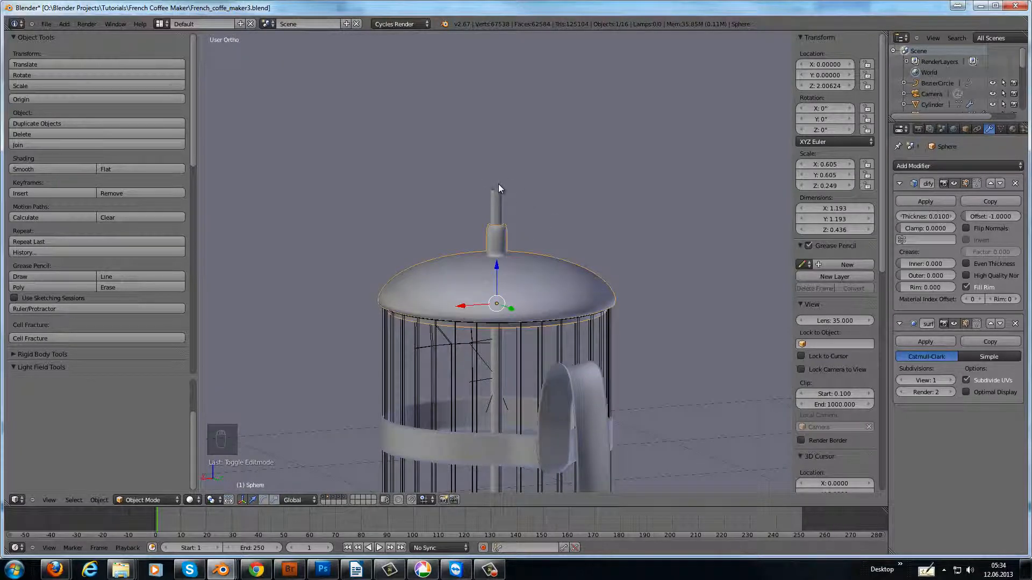
Add a UV sphere and raise it along Z to about 3.475, above the plunger rod
key(KP_1)
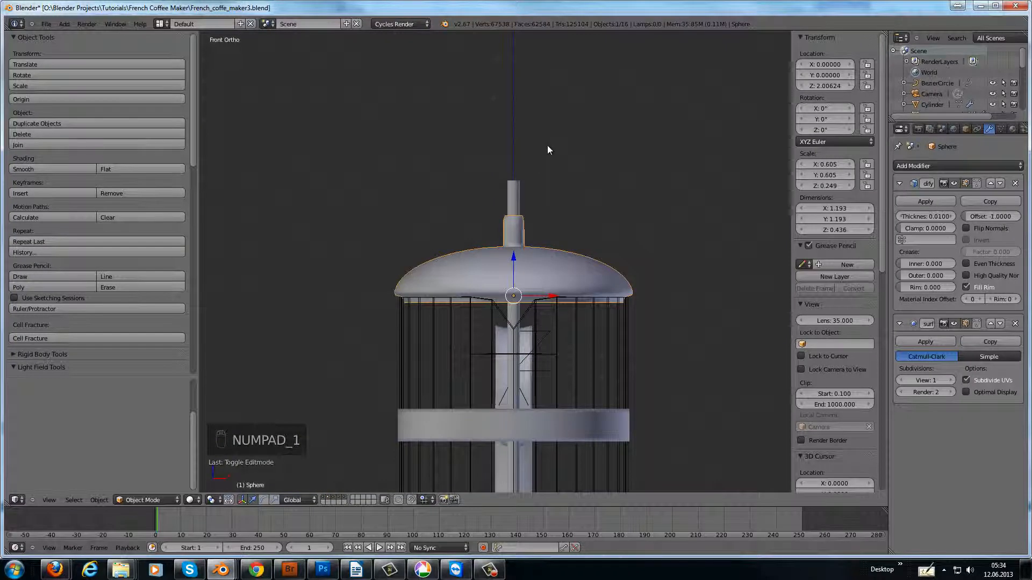
key(shift+a)
mouse_move(547, 145)
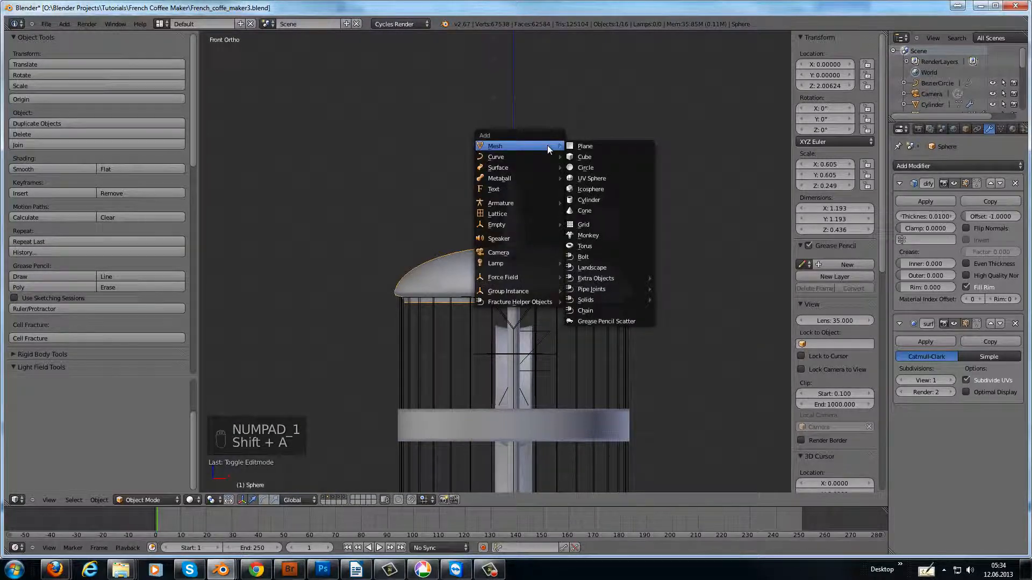
click(612, 178)
scroll(541, 288, down, 2)
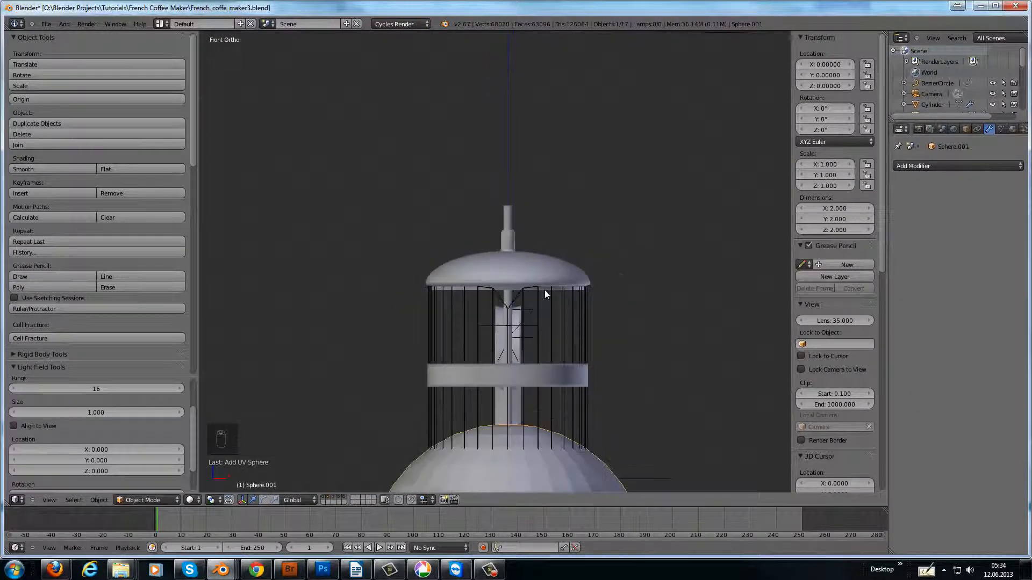
drag(504, 471, 522, 121)
scroll(526, 166, up, 4)
shift+middle_drag(578, 111, 553, 228)
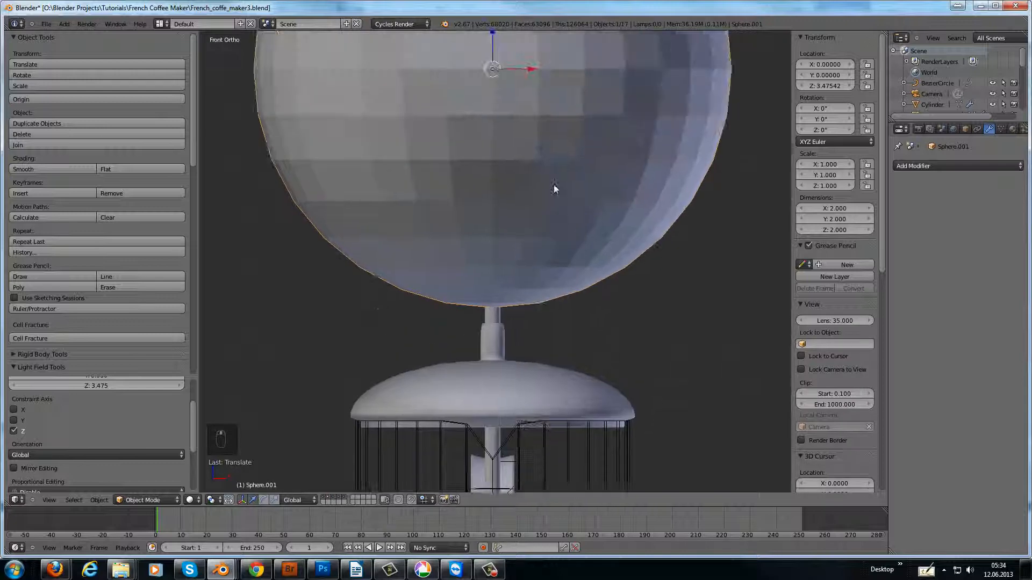
shift+middle_drag(555, 162, 526, 234)
Delete the vertices of the sphere's lower half to leave an open dome, and return to Object Mode
key(Tab)
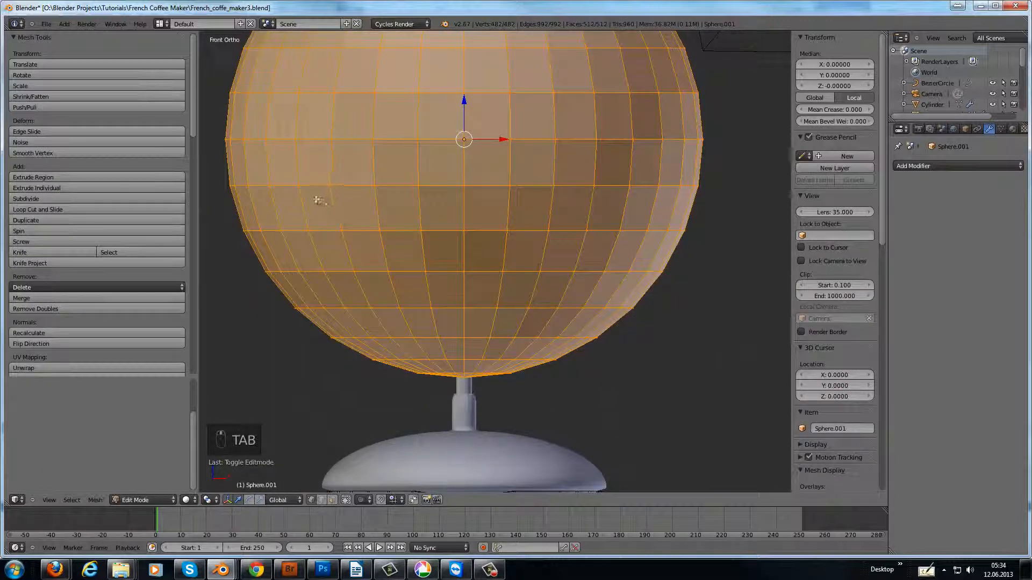
key(a)
key(a)
key(b)
drag(219, 163, 770, 411)
key(Delete)
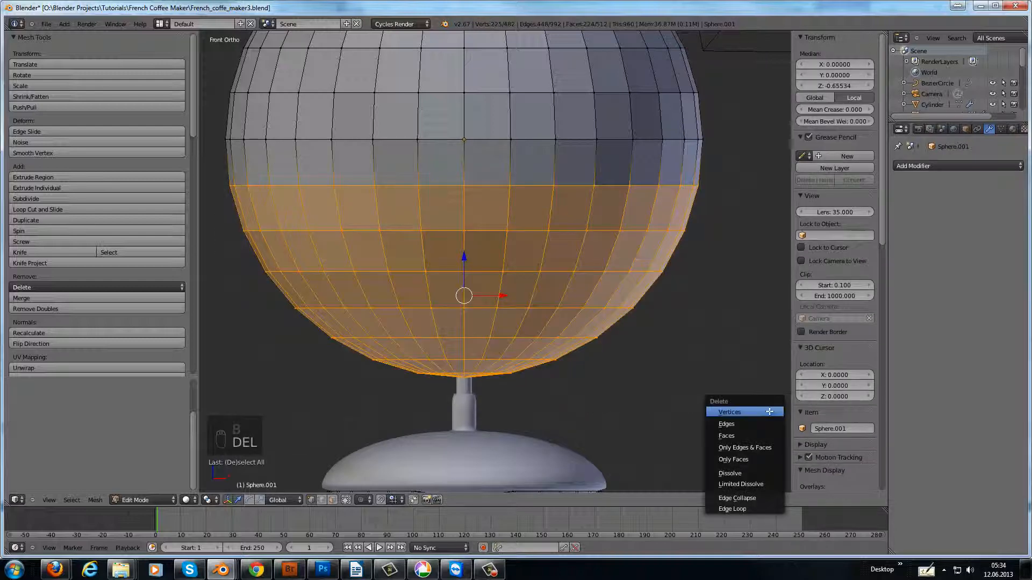
click(769, 412)
scroll(639, 204, down, 4)
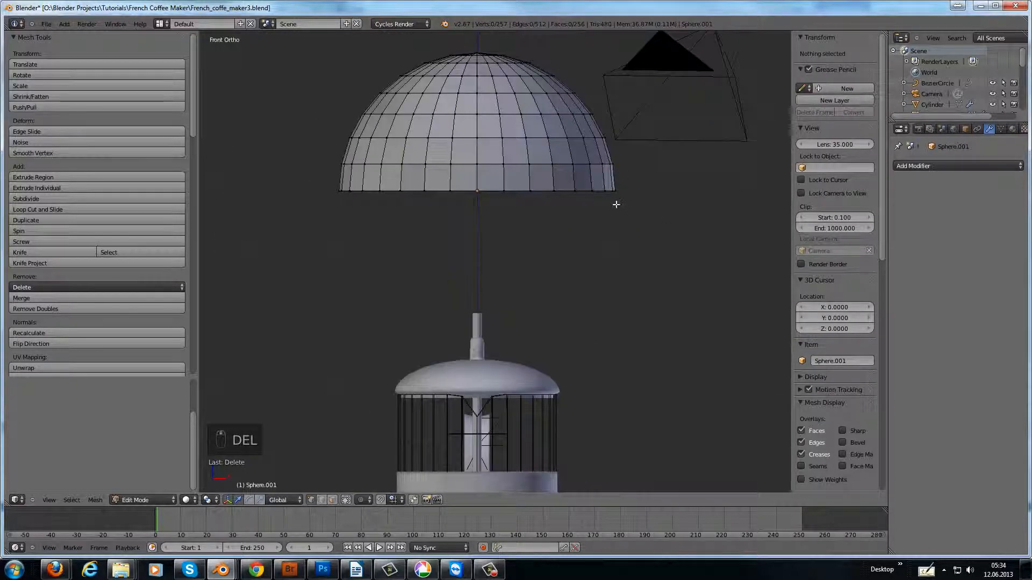
key(Tab)
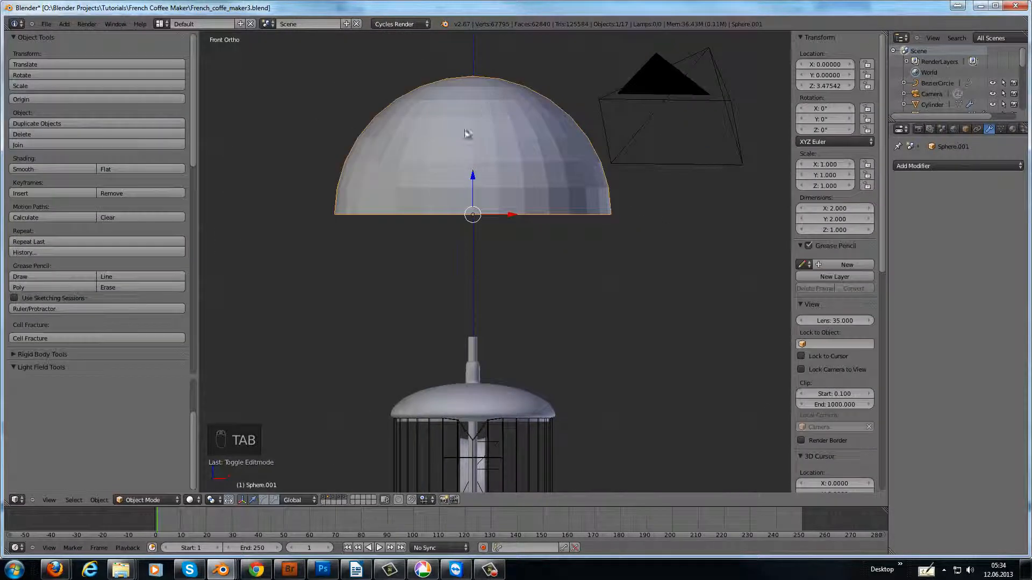
Lower the dome along Z by about 0.919 onto the rod's top end and scale it uniformly to about 0.110
drag(471, 175, 468, 298)
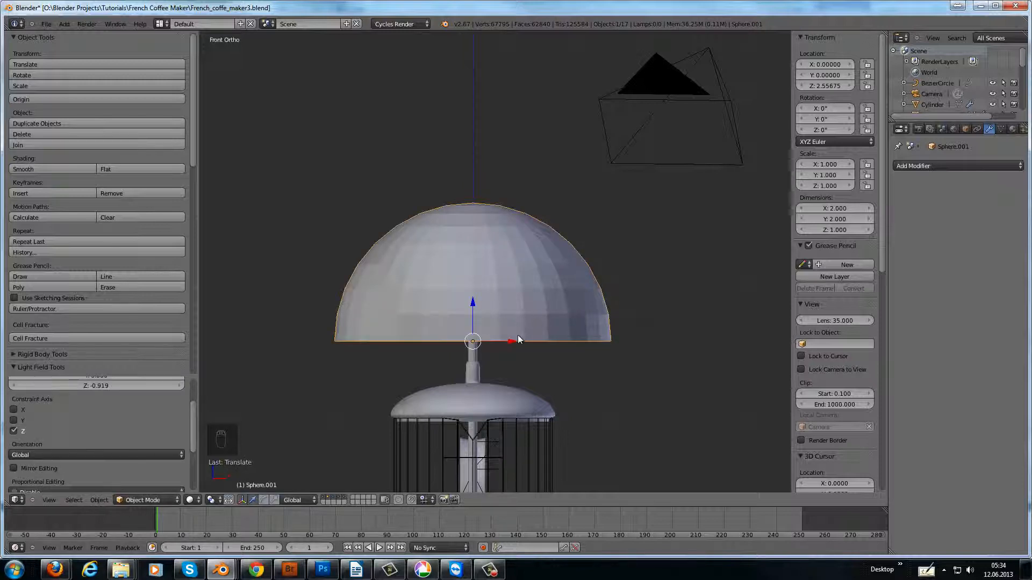
shift+middle_drag(518, 334, 514, 304)
scroll(541, 293, up, 2)
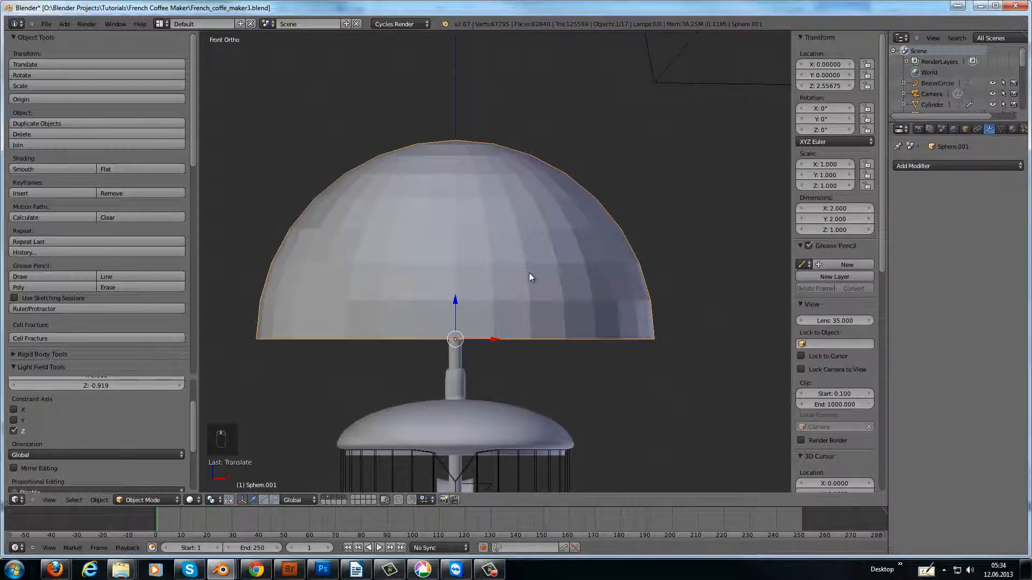
key(s)
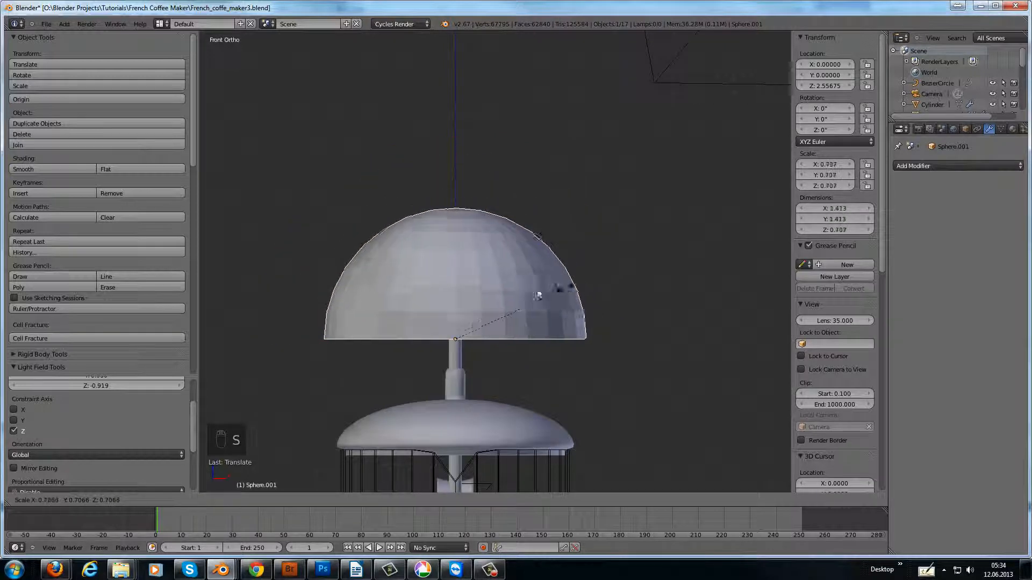
click(453, 324)
scroll(476, 349, up, 4)
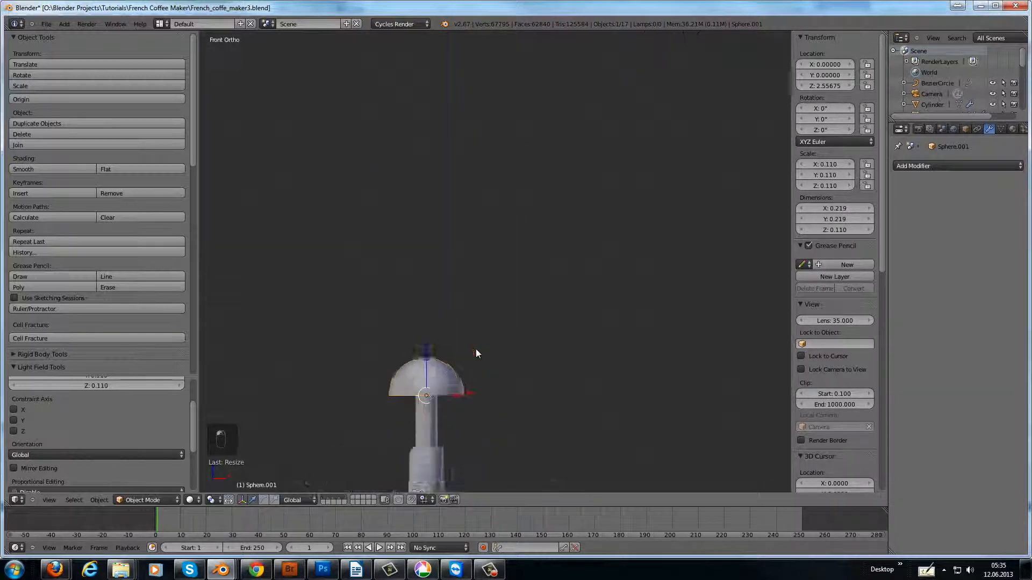
shift+middle_drag(476, 350, 566, 174)
Flatten the small dome by scaling it along Z to about 0.535
key(s)
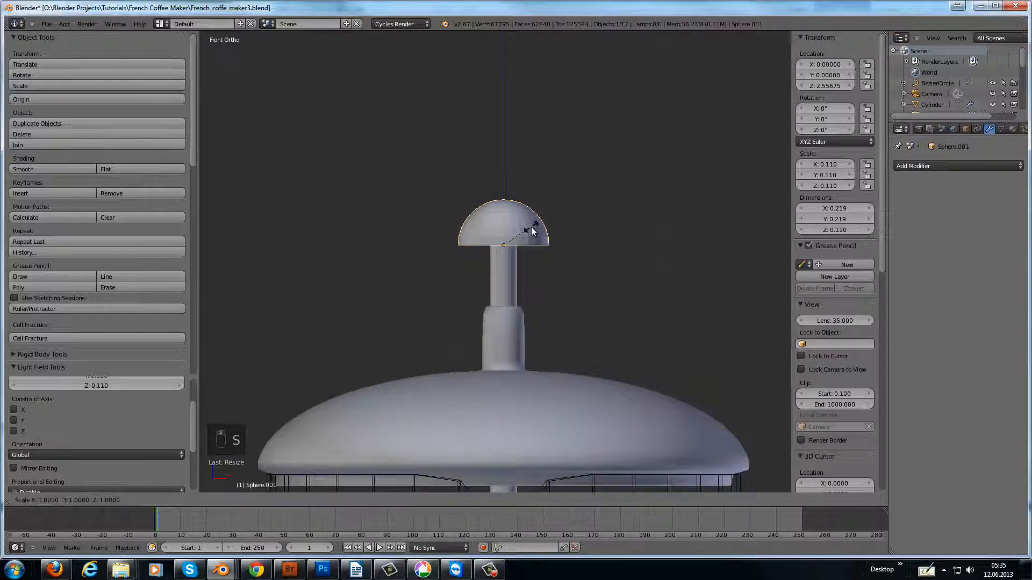
key(z)
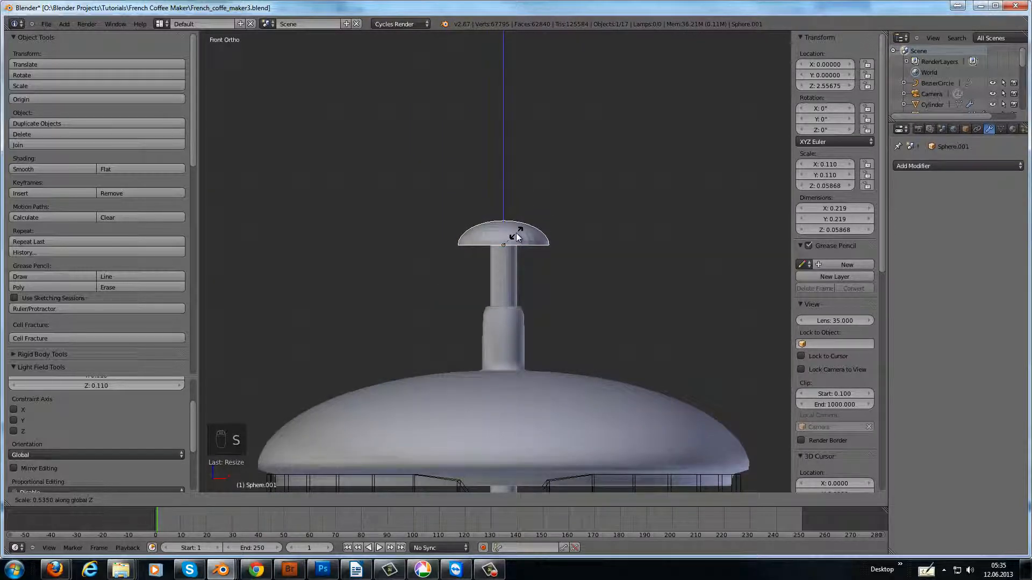
click(515, 237)
mouse_move(534, 263)
middle_down()
mouse_move(537, 245)
mouse_move(533, 261)
middle_up()
scroll(530, 239, up, 3)
scroll(540, 221, up, 2)
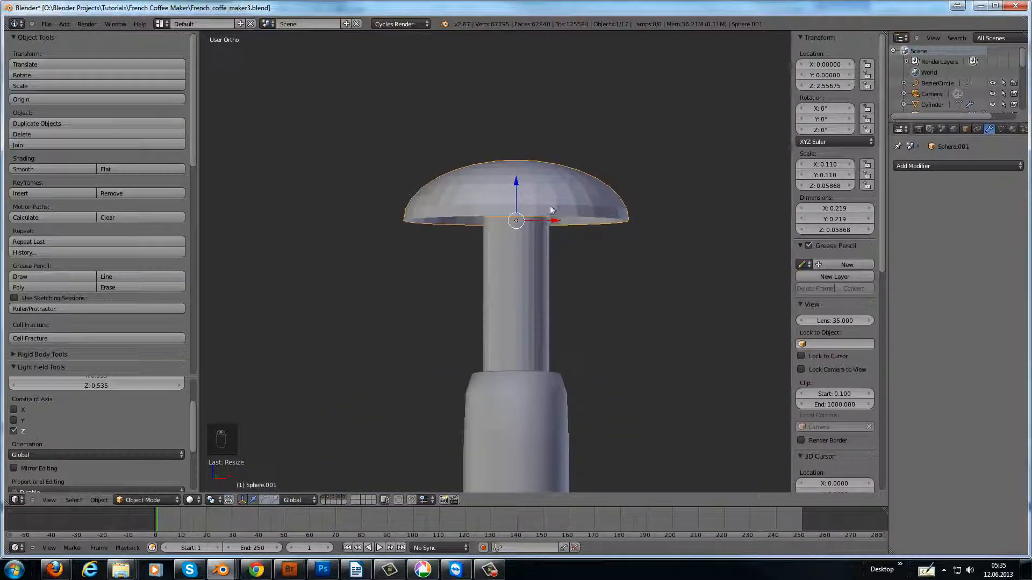
Extrude the small dome's bottom edge loop and scale it inward to about 0.387 to form the knob's underside
key(Tab)
alt+right_click(567, 216)
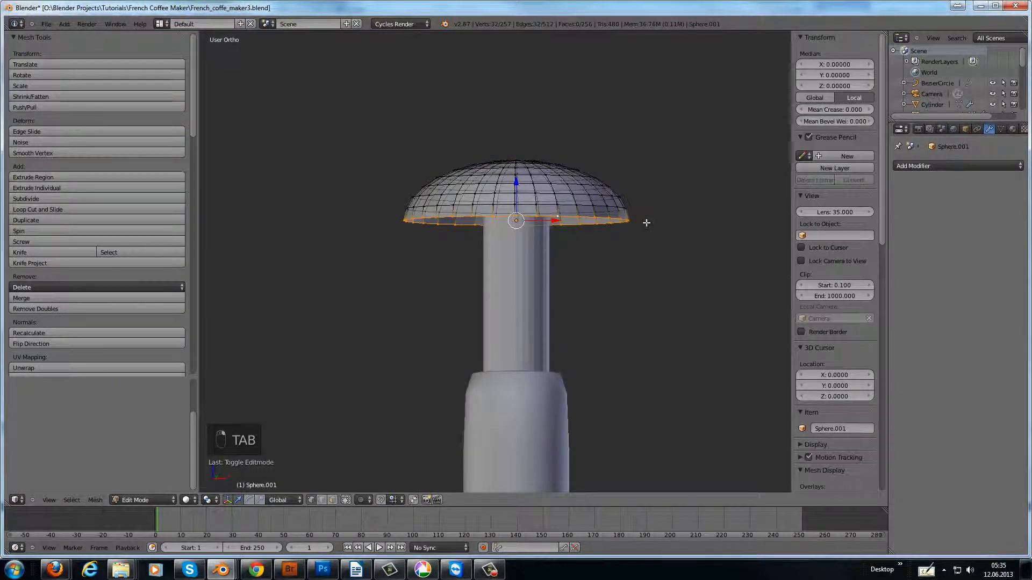
key(e)
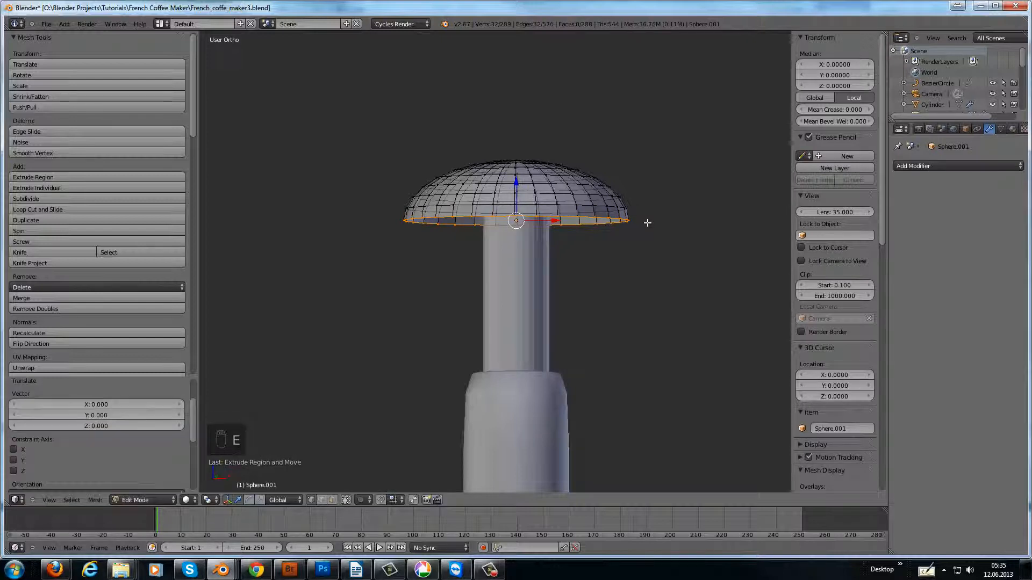
key(s)
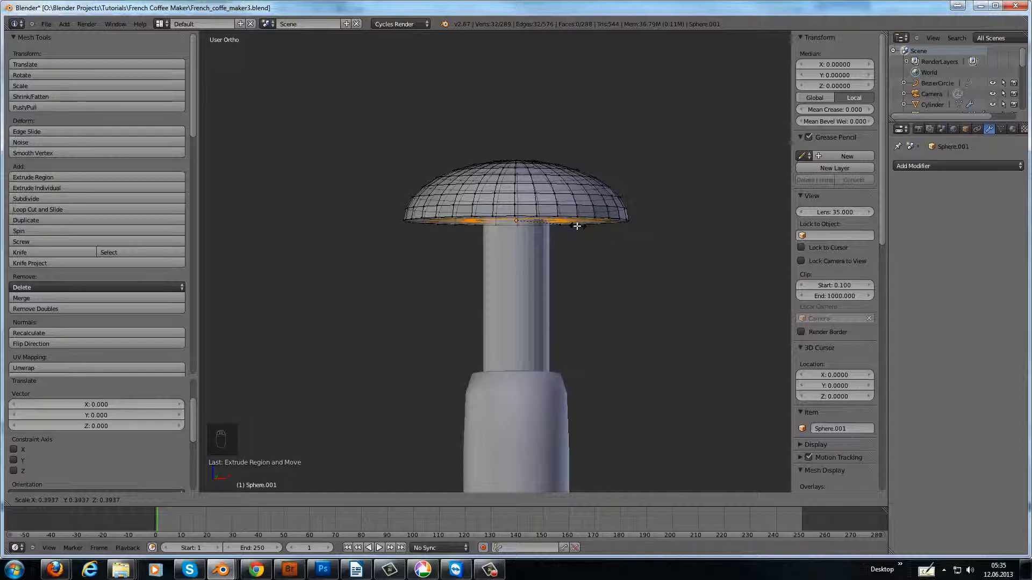
click(577, 226)
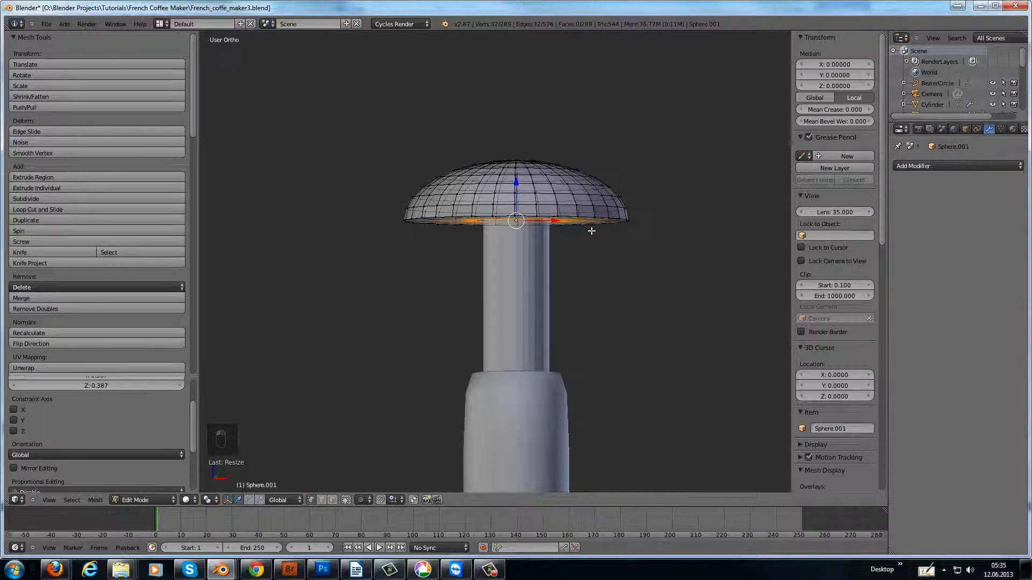
Extrude the knob's inner edge loop and move it down along Z by about 0.040 to form a neck around the rod
key(e)
right_click(591, 230)
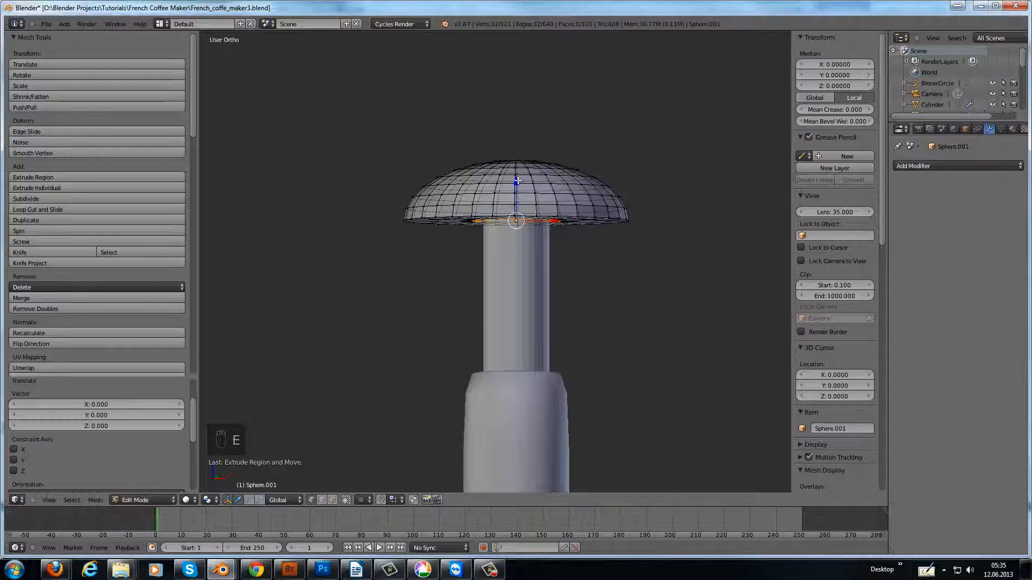
key(g)
key(z)
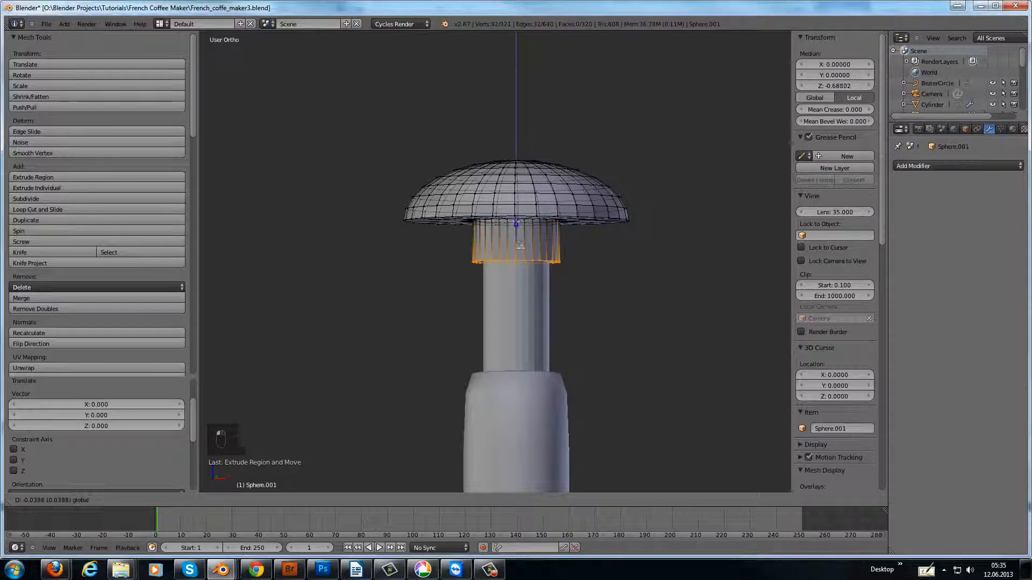
click(520, 245)
scroll(555, 271, up, 3)
Extrude the neck's bottom edge loop, scale it inward to about 0.8 towards the rod, and return to Object Mode
key(e)
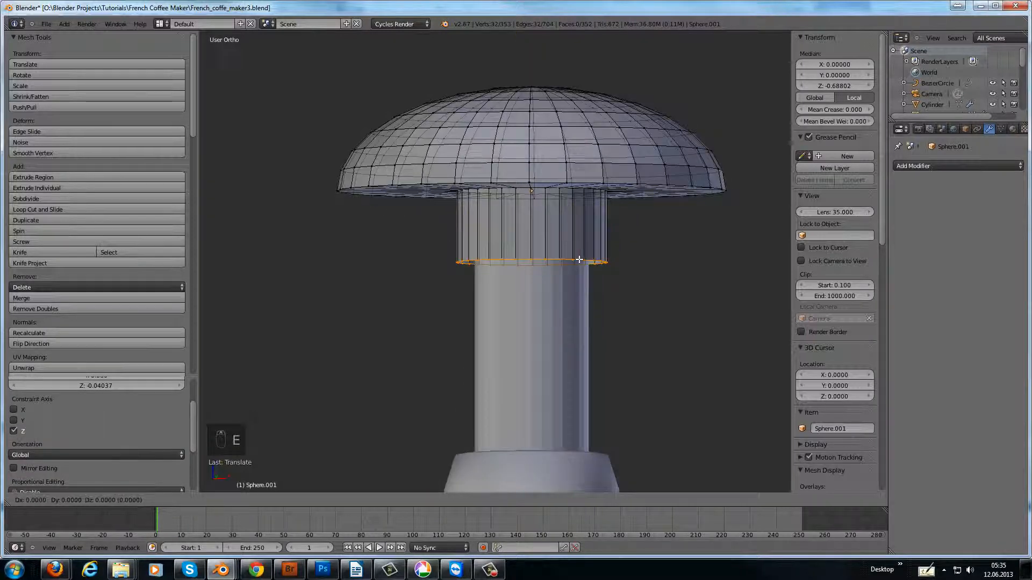
right_click(586, 257)
key(s)
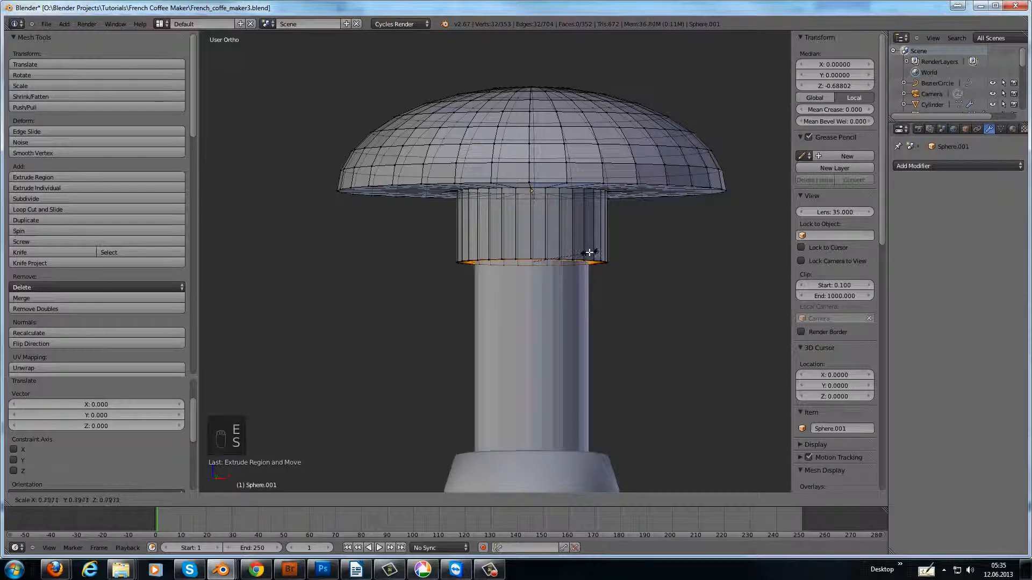
click(591, 252)
key(Tab)
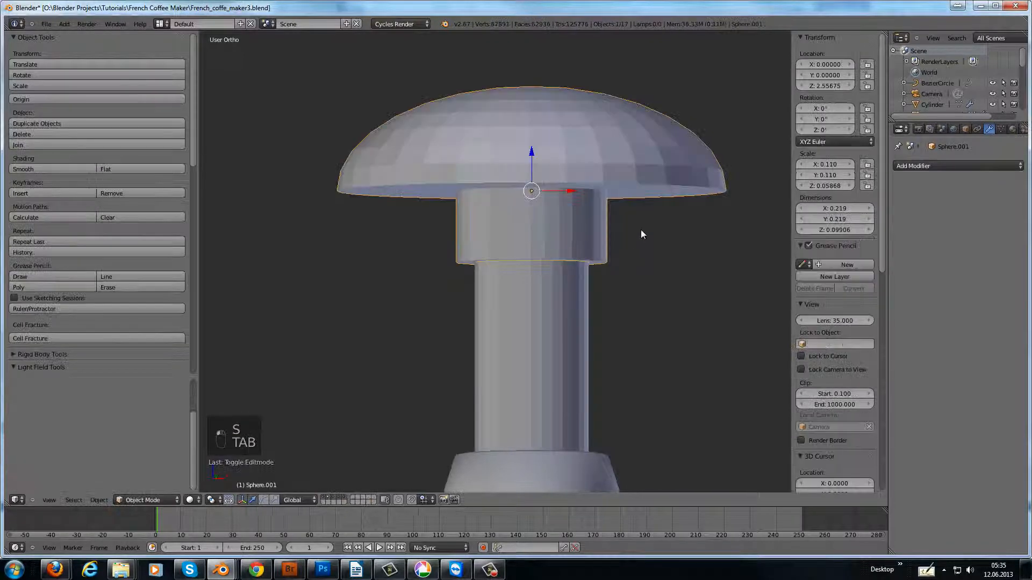
middle_drag(557, 208, 553, 198)
Apply smooth shading to the plunger rod and the knob, and add a Solidify modifier to the knob
right_click(540, 341)
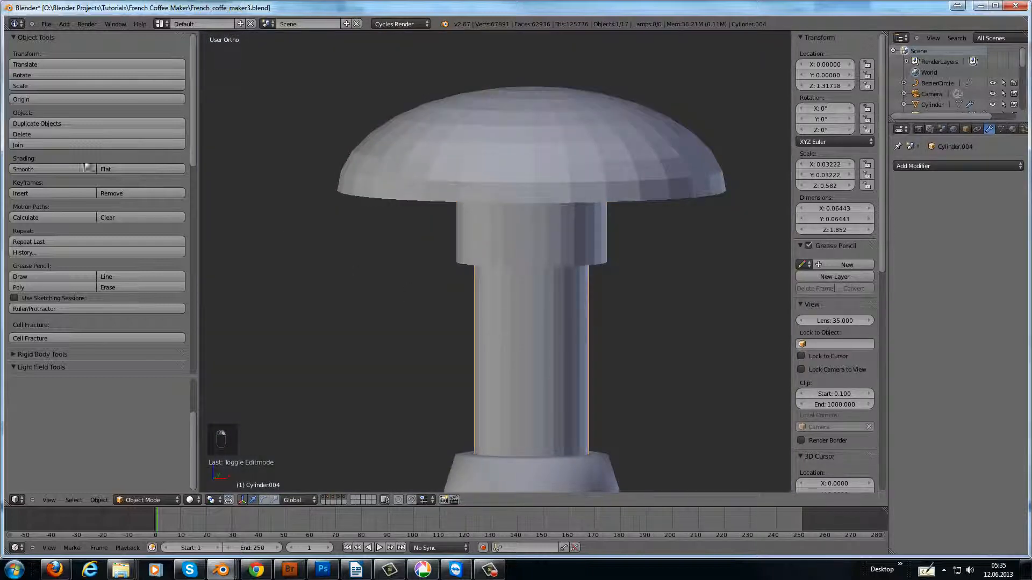
click(45, 169)
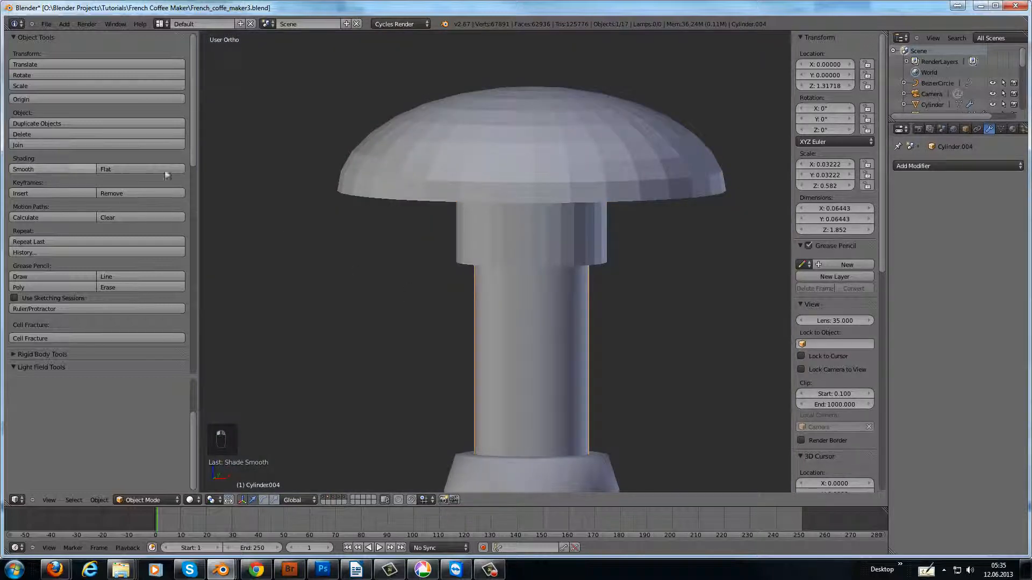
right_click(525, 246)
click(30, 170)
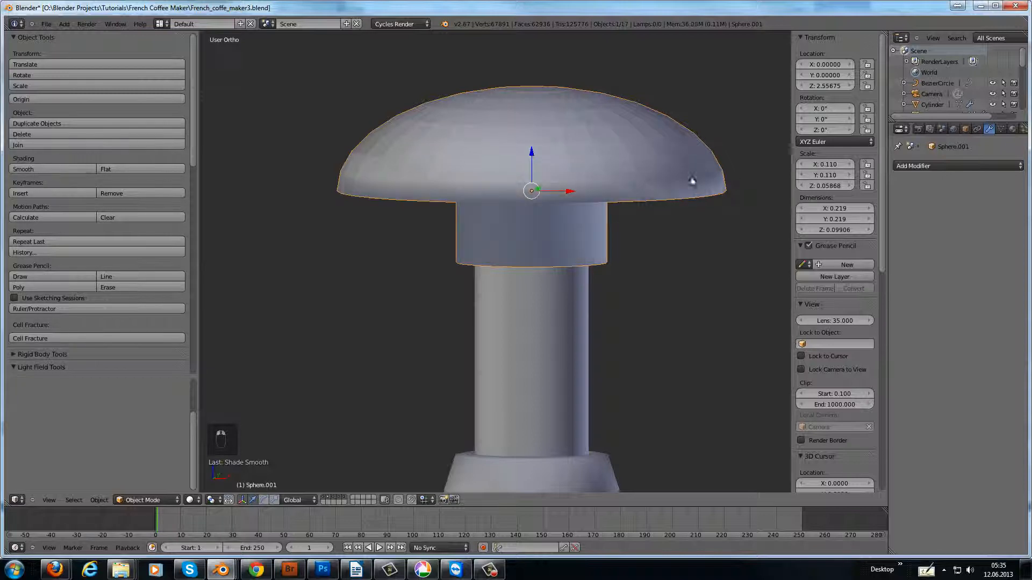
click(913, 166)
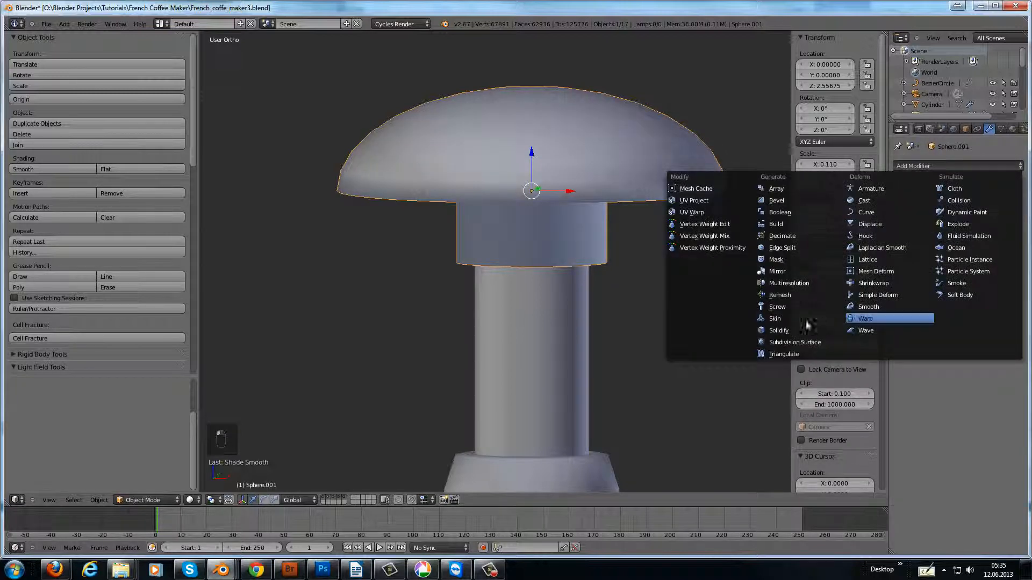
click(785, 331)
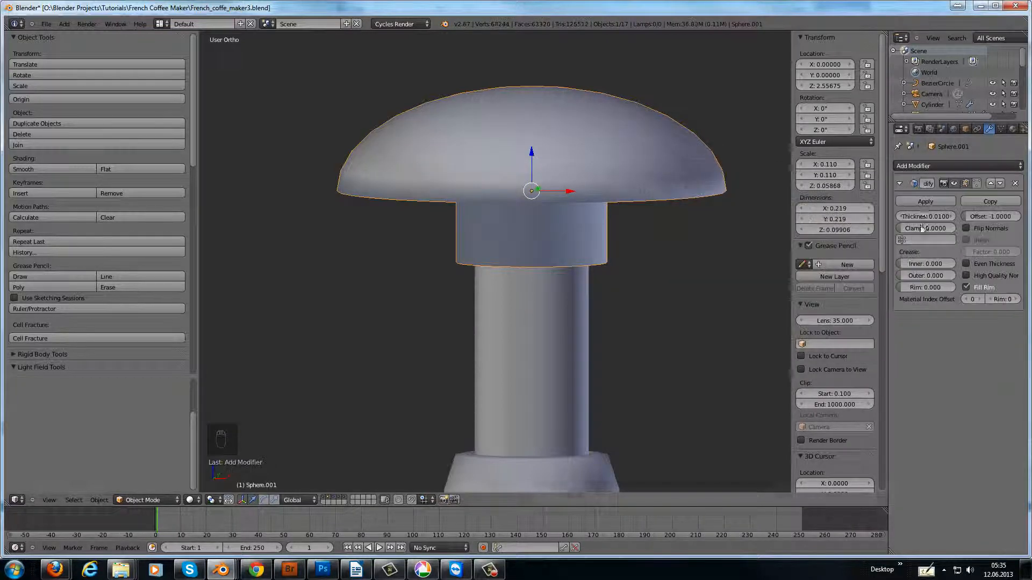
Add a Subdivision Surface modifier to the knob after its Solidify modifier
click(926, 167)
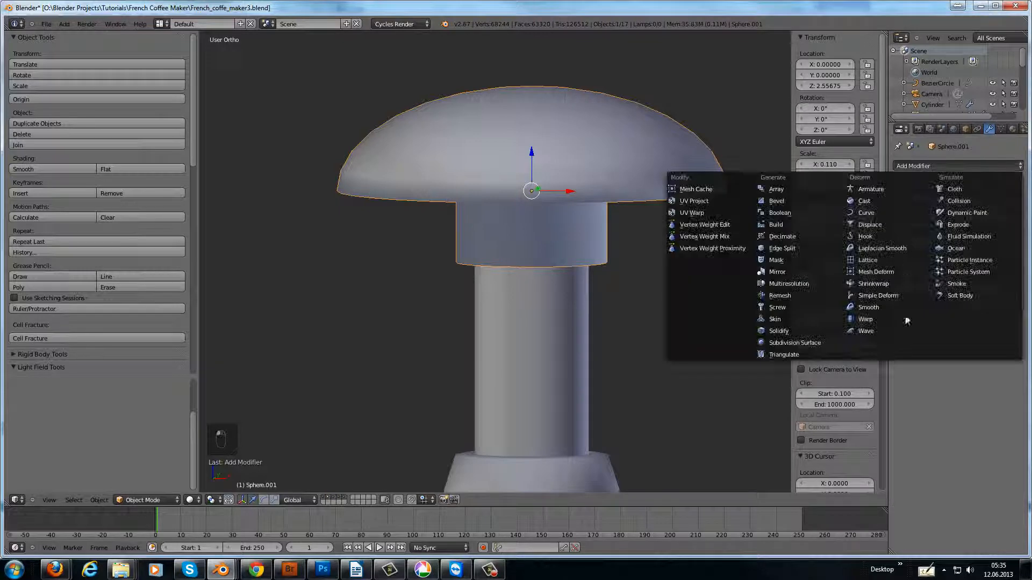
click(809, 346)
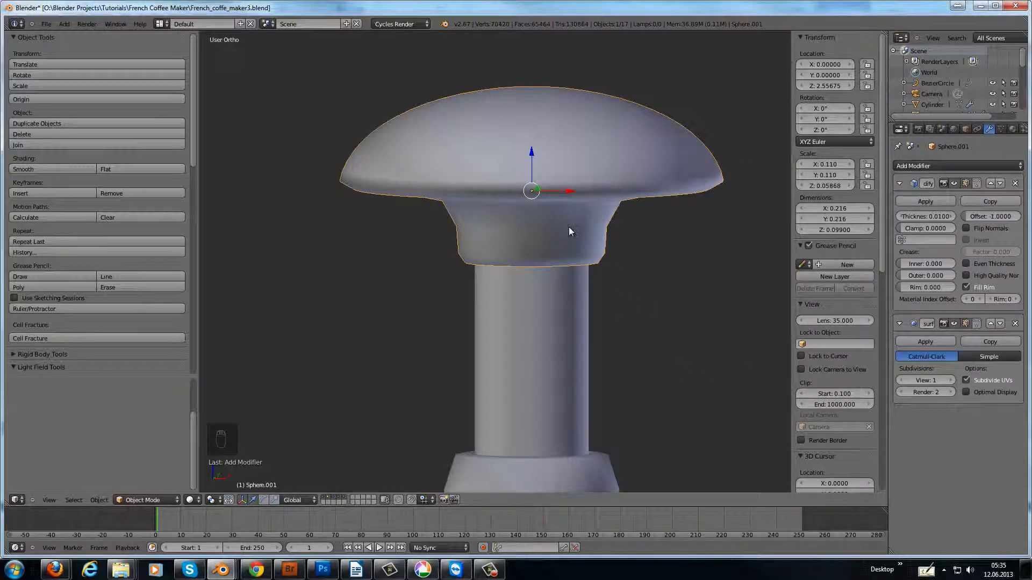
middle_drag(569, 227, 570, 220)
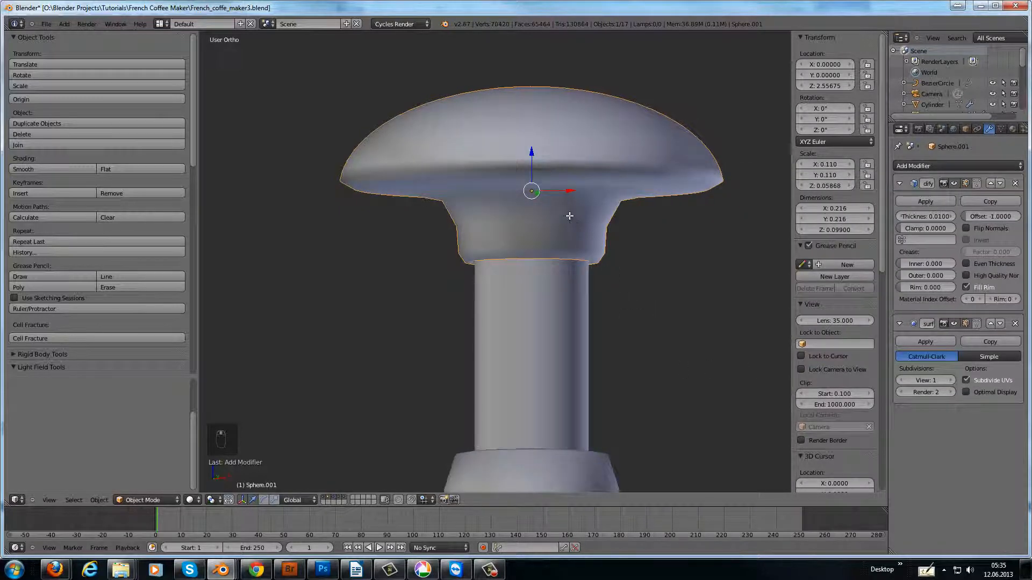
Add a loop cut around the knob's neck, slide it up close beneath the cap by about 0.87, and return to Object Mode
key(Tab)
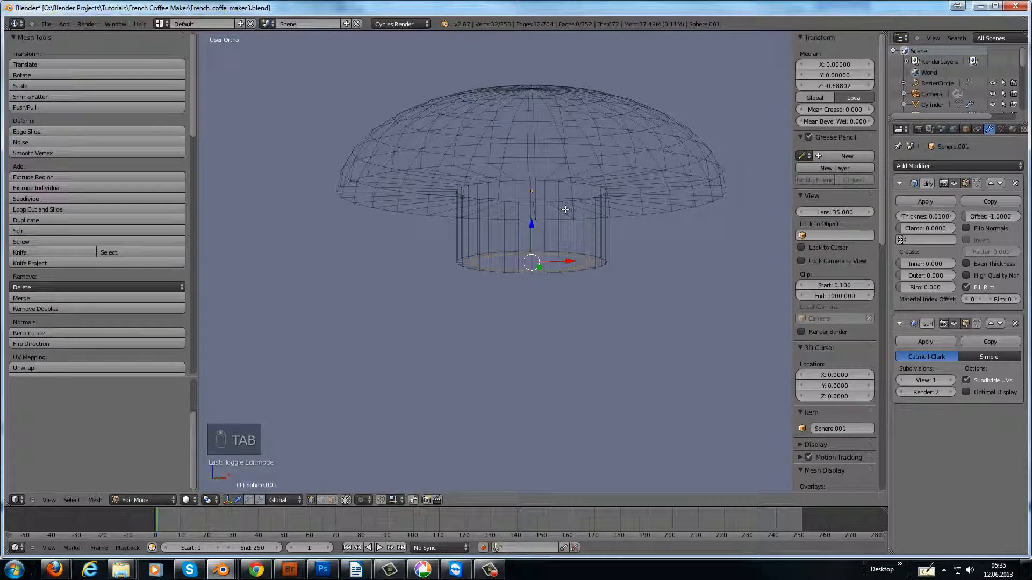
key(ctrl+r)
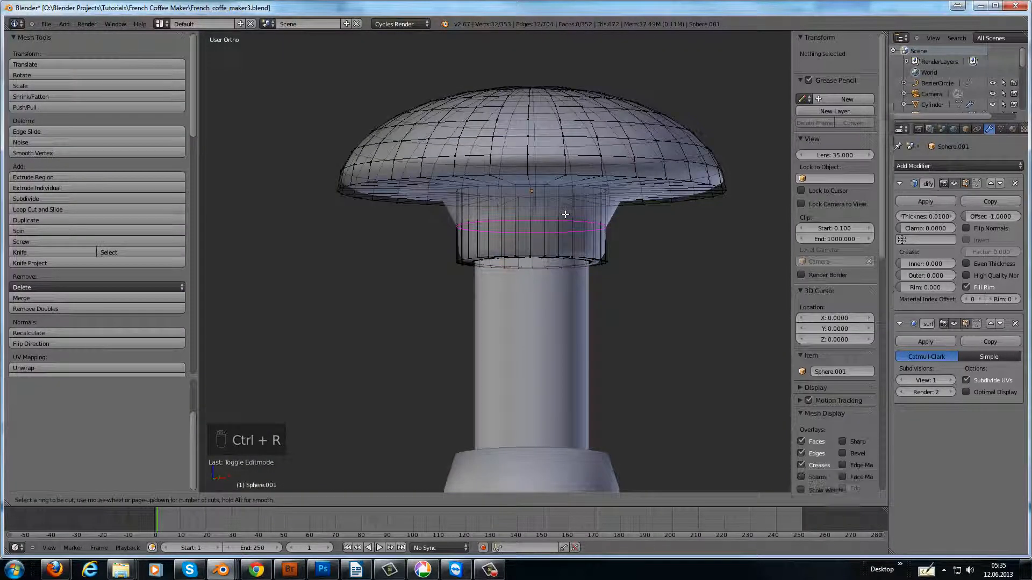
click(565, 214)
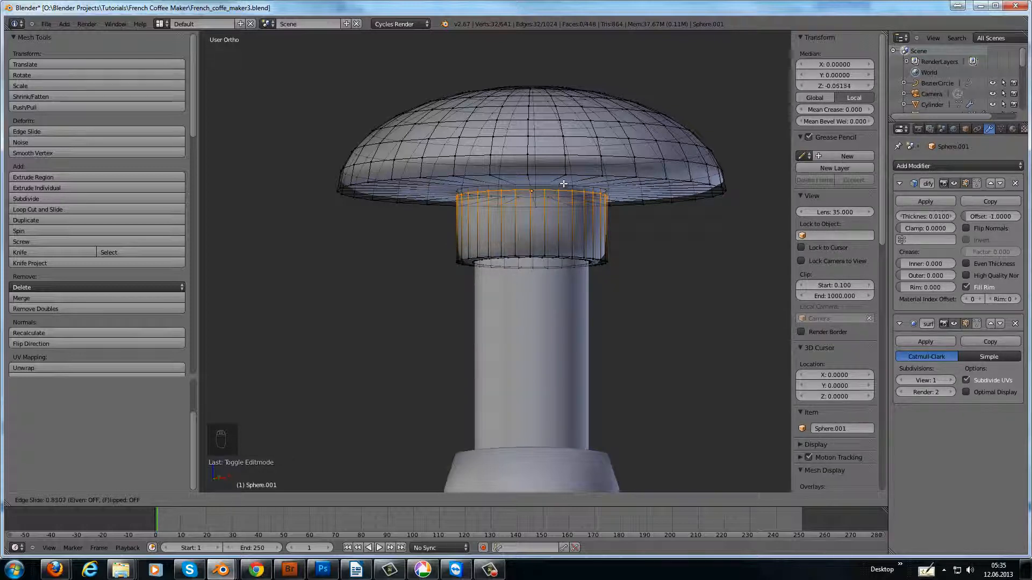
click(560, 182)
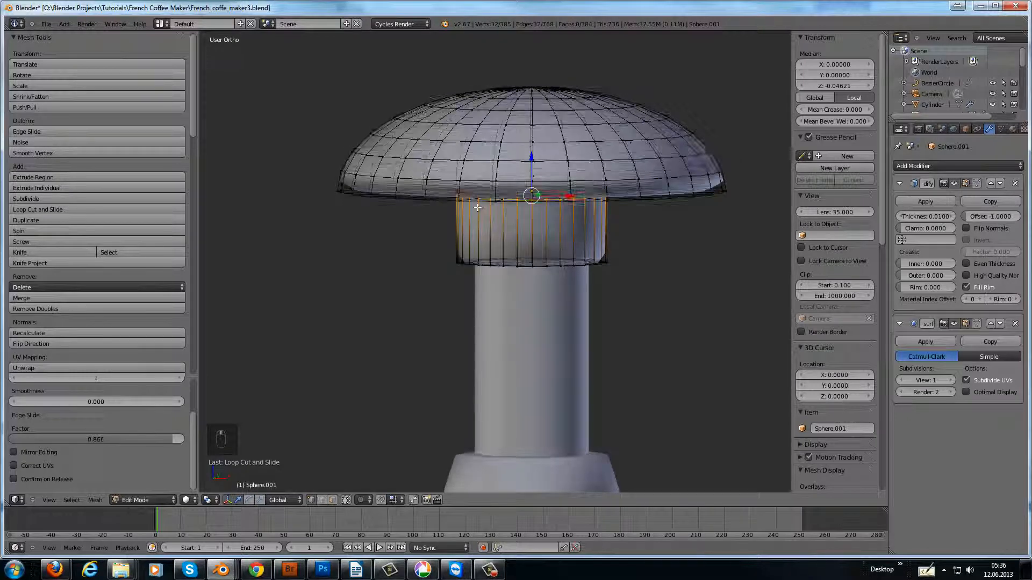
key(Tab)
Add a mesh circle of radius 1 at the origin, with the fill type left at Nothing
scroll(530, 265, down, 6)
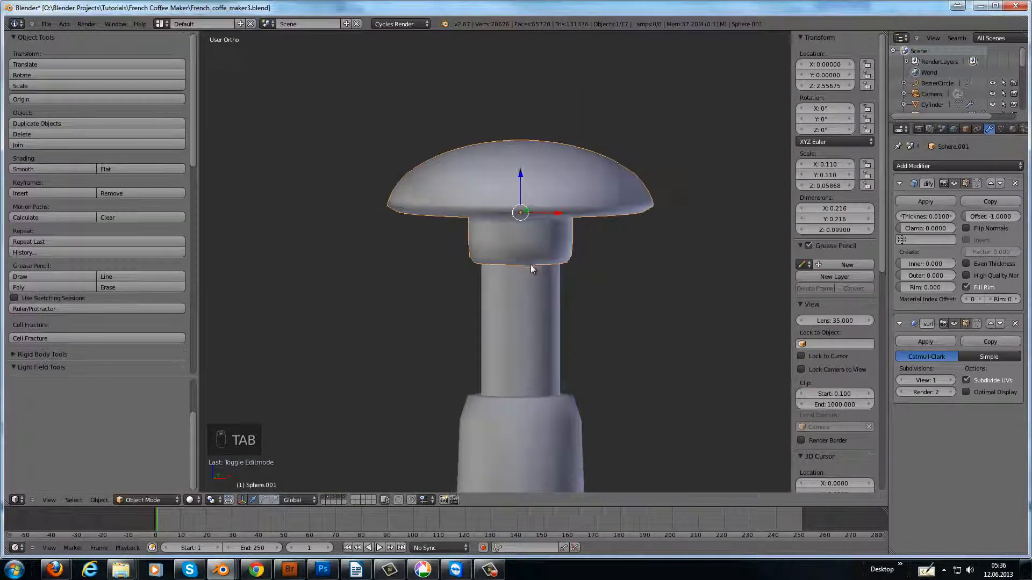
scroll(560, 339, down, 4)
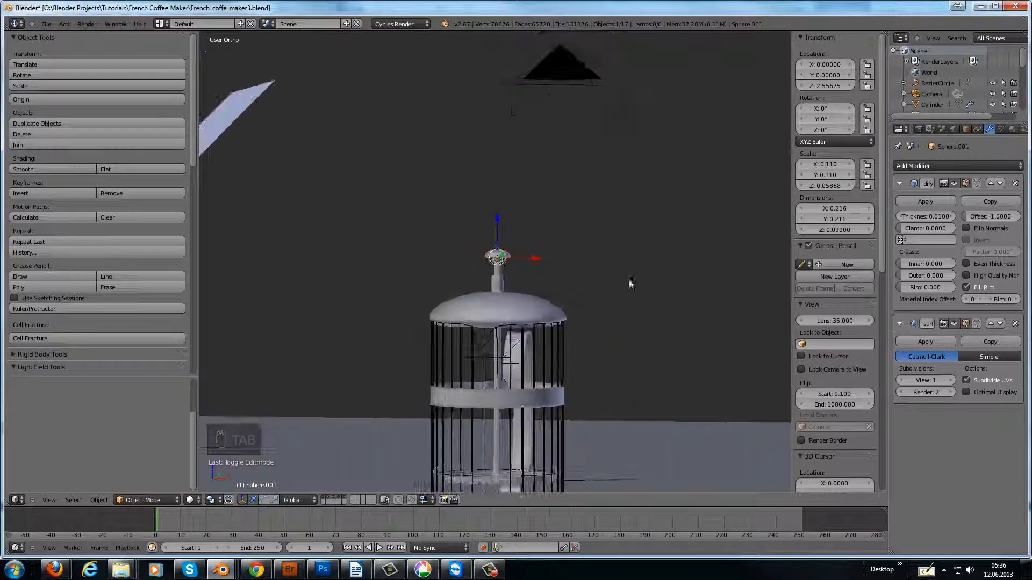
middle_drag(604, 320, 597, 330)
scroll(595, 330, down, 2)
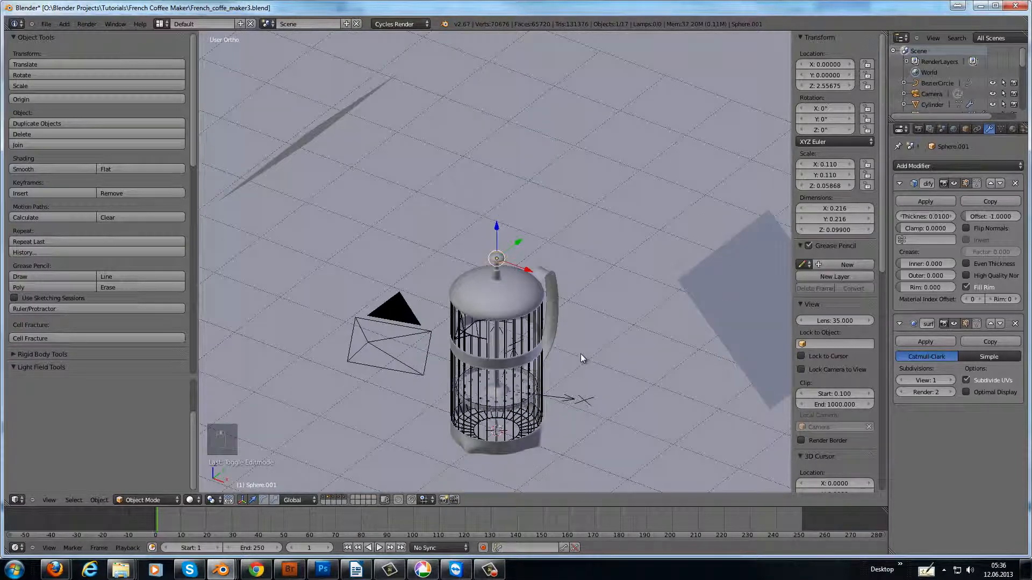
scroll(581, 354, up, 2)
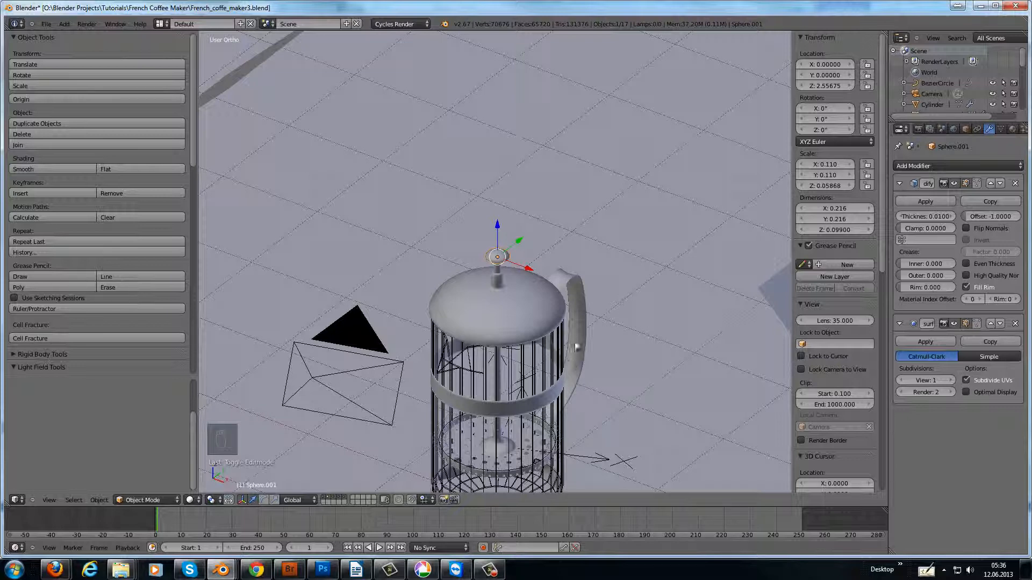
middle_drag(577, 347, 534, 277)
scroll(518, 388, up, 4)
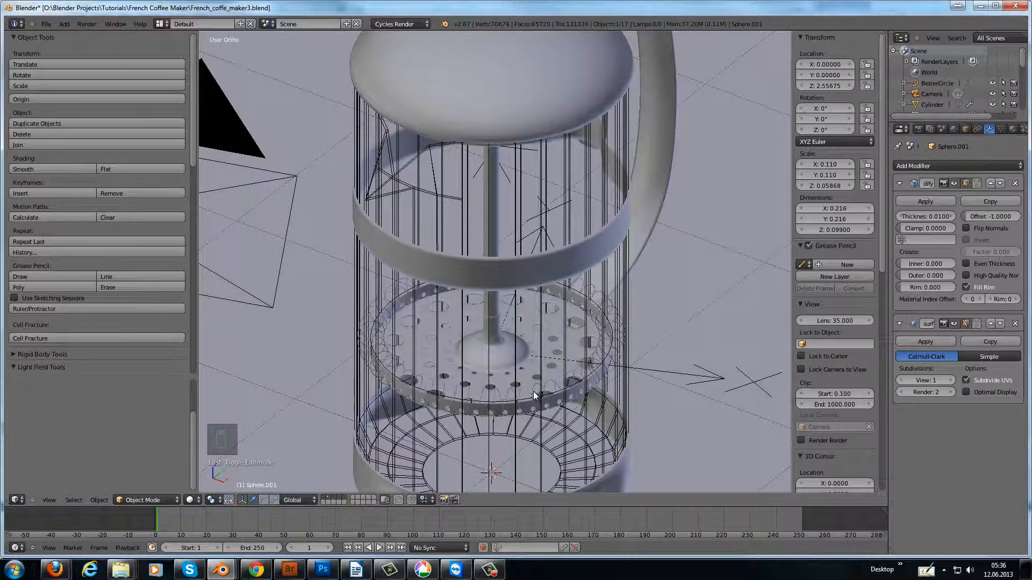
key(shift+a)
mouse_move(534, 392)
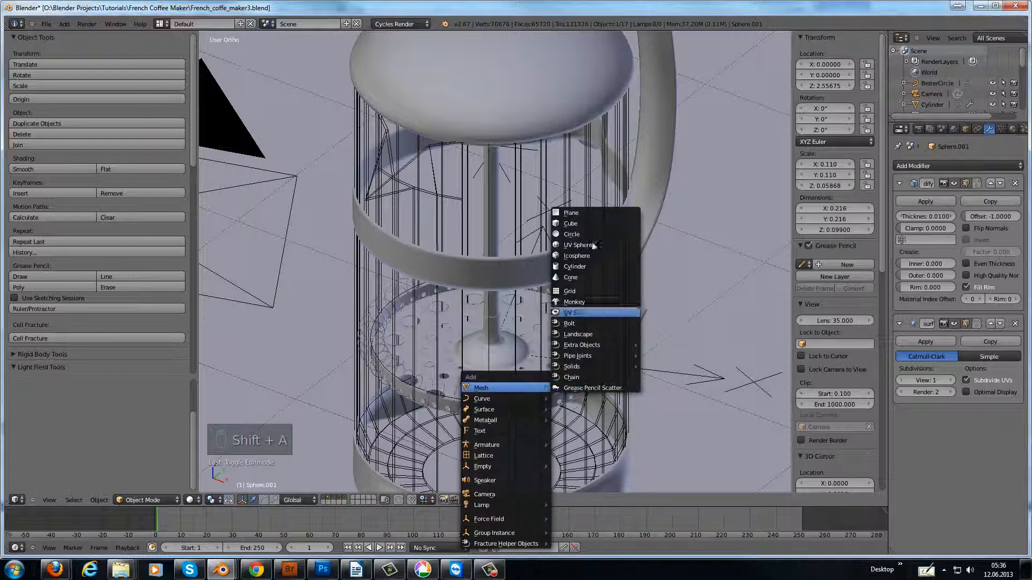
click(571, 234)
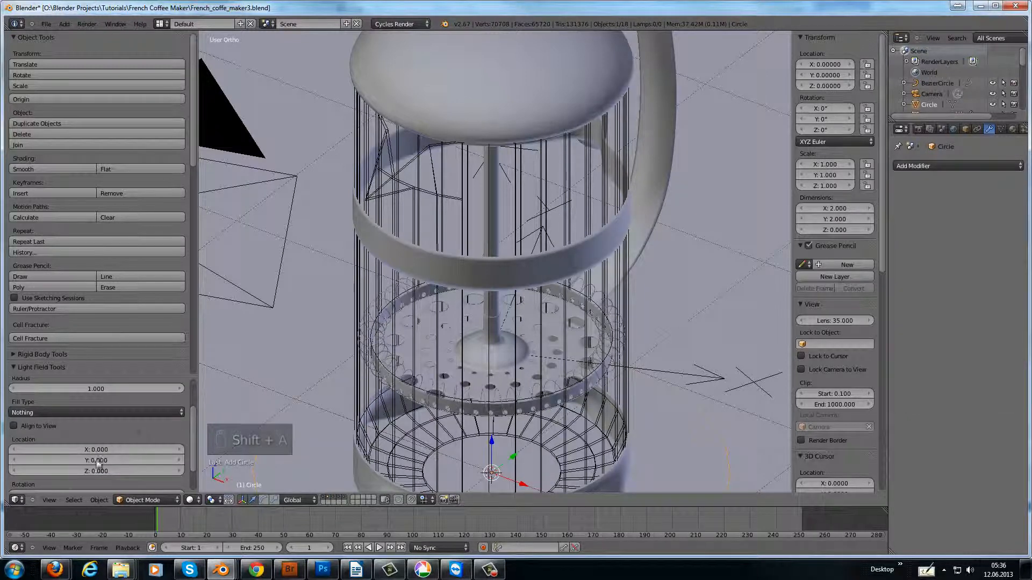
click(135, 411)
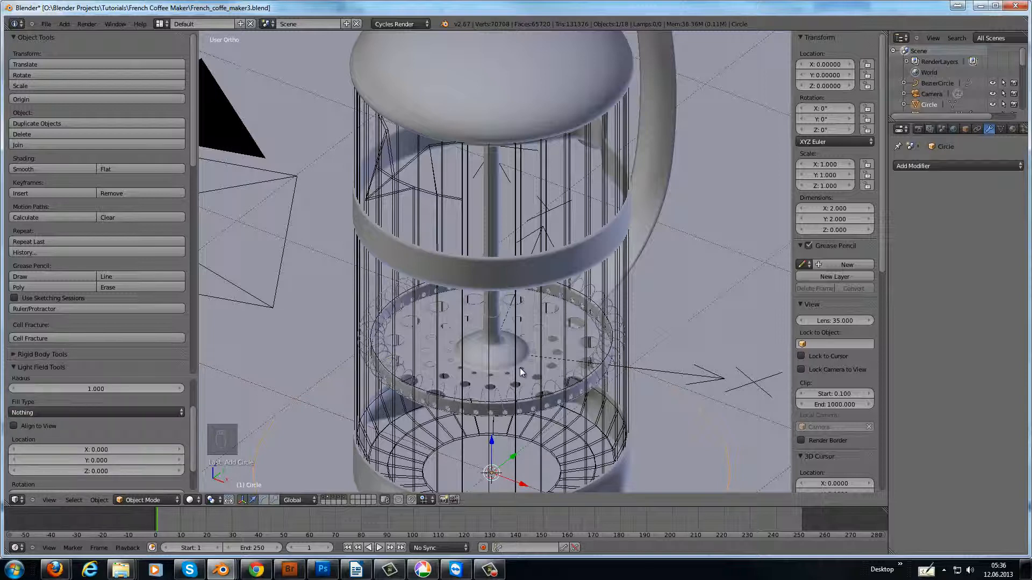
Raise the circle about 0.611 along Z to the perforated filter disc and scale it to about 0.512 to match the disc's rim
scroll(527, 372, down, 2)
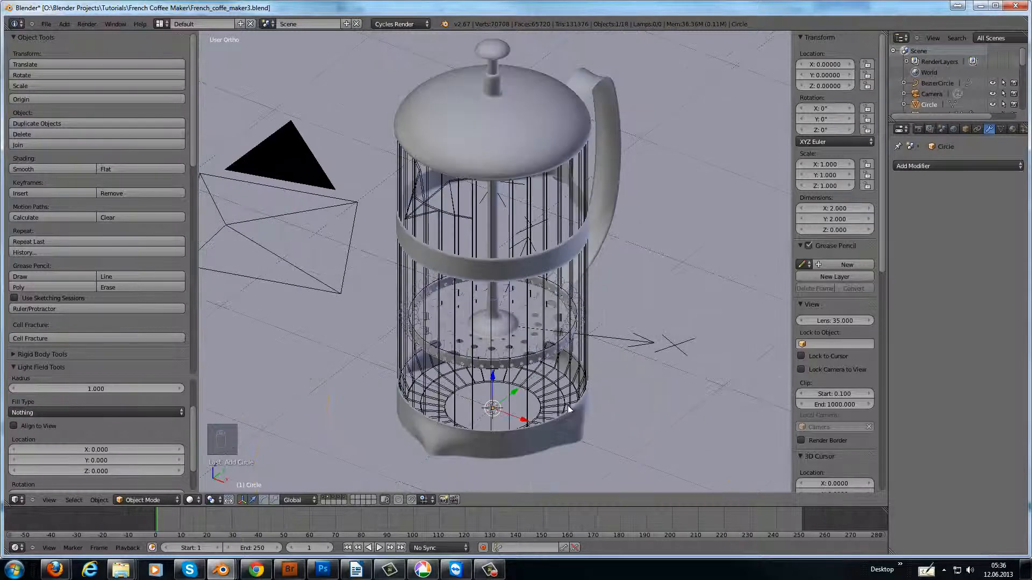
key(g)
key(z)
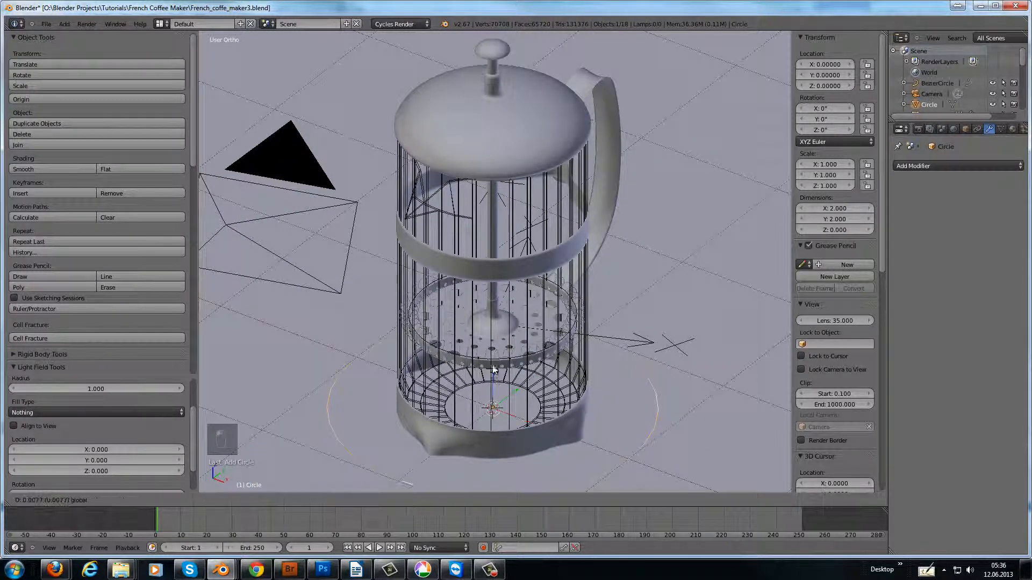
click(479, 288)
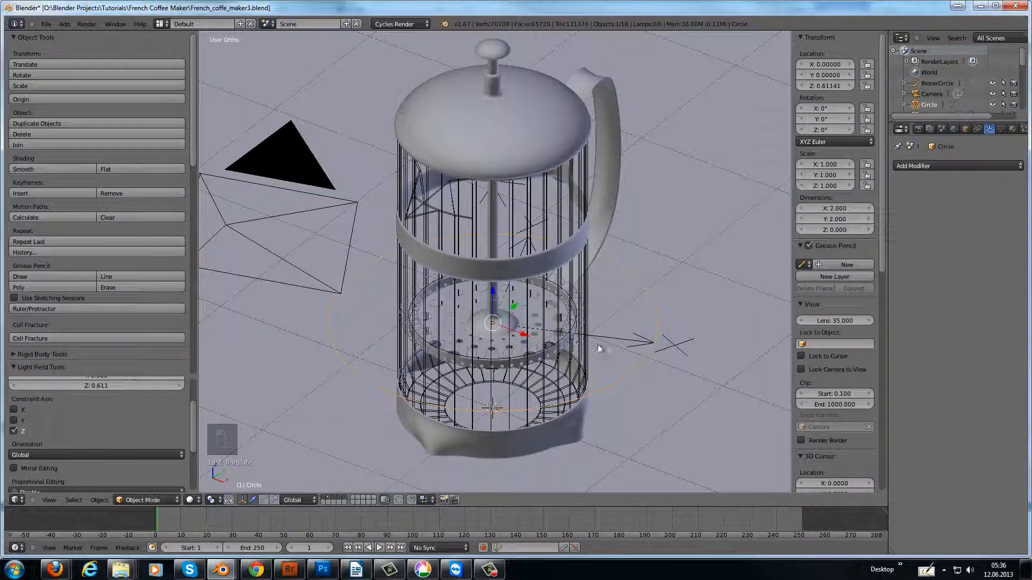
key(s)
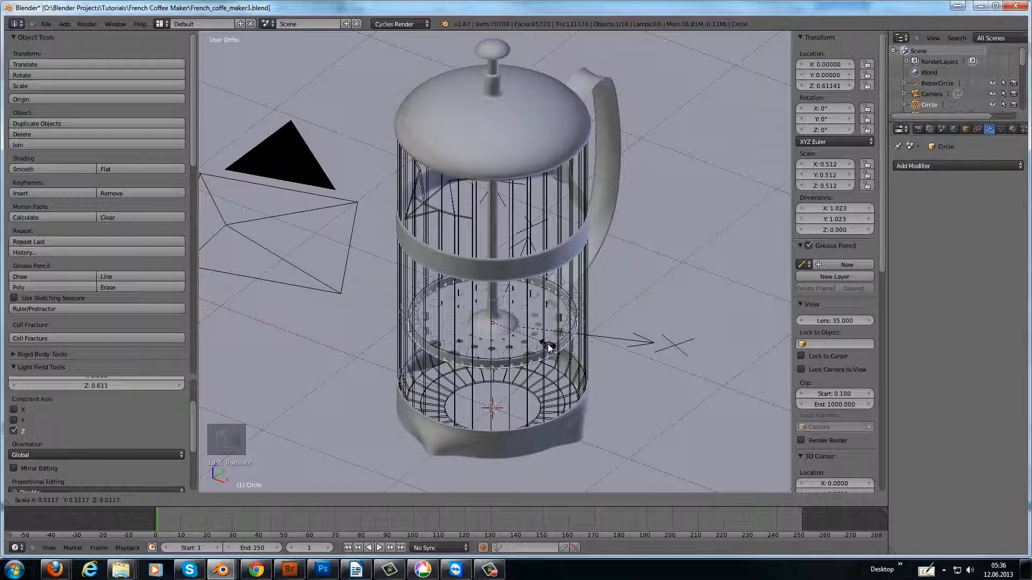
click(550, 348)
Lower the circle along Z to about 0.594, just beneath the filter disc's rim
scroll(527, 408, up, 5)
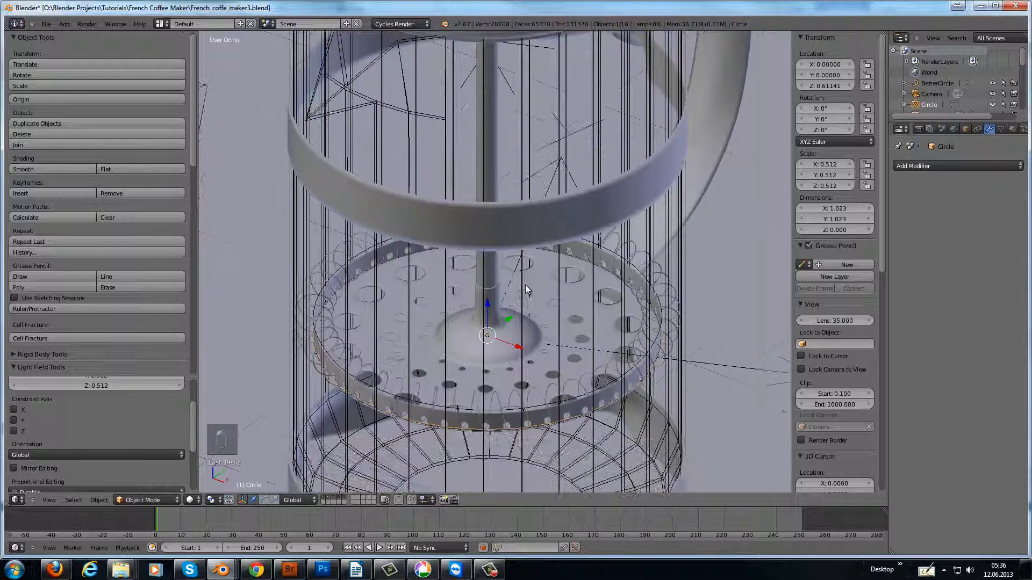
middle_drag(524, 290, 514, 317)
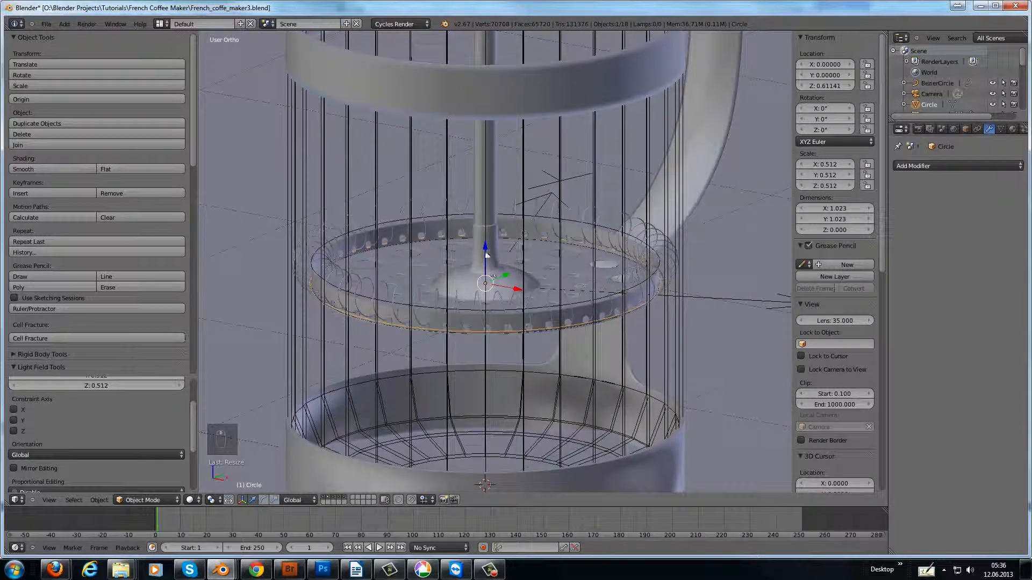
drag(486, 249, 484, 254)
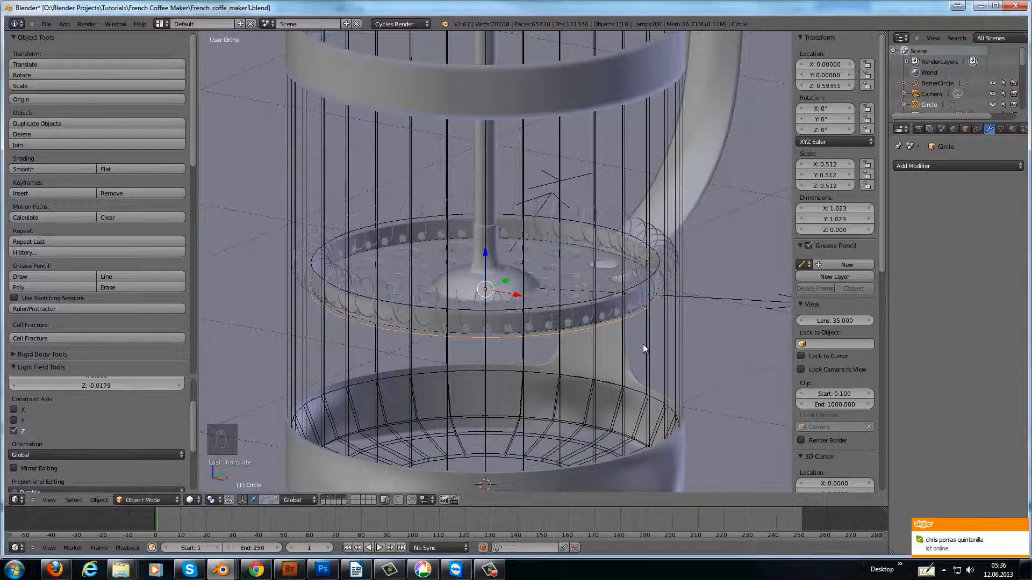
In Edit Mode, extrude the circle's edge inward as two rings, scaling the first to about 0.805 and the second to about 0.724
key(Tab)
key(e)
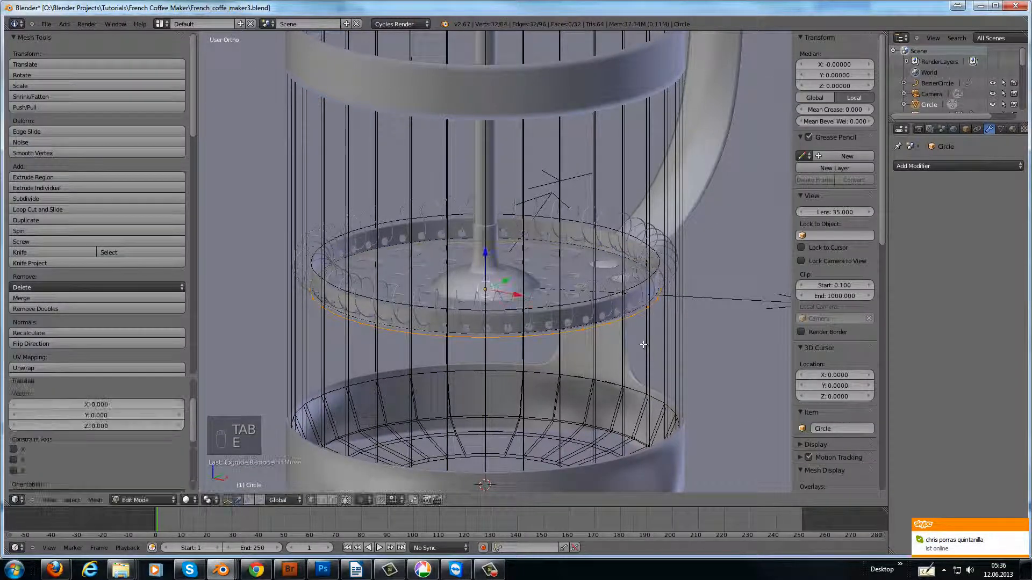
key(s)
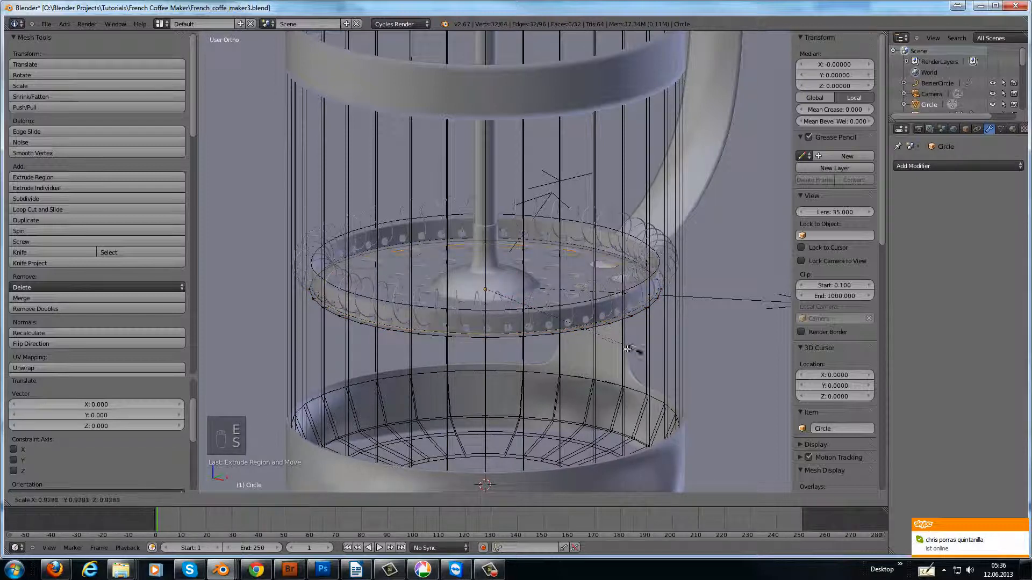
click(617, 346)
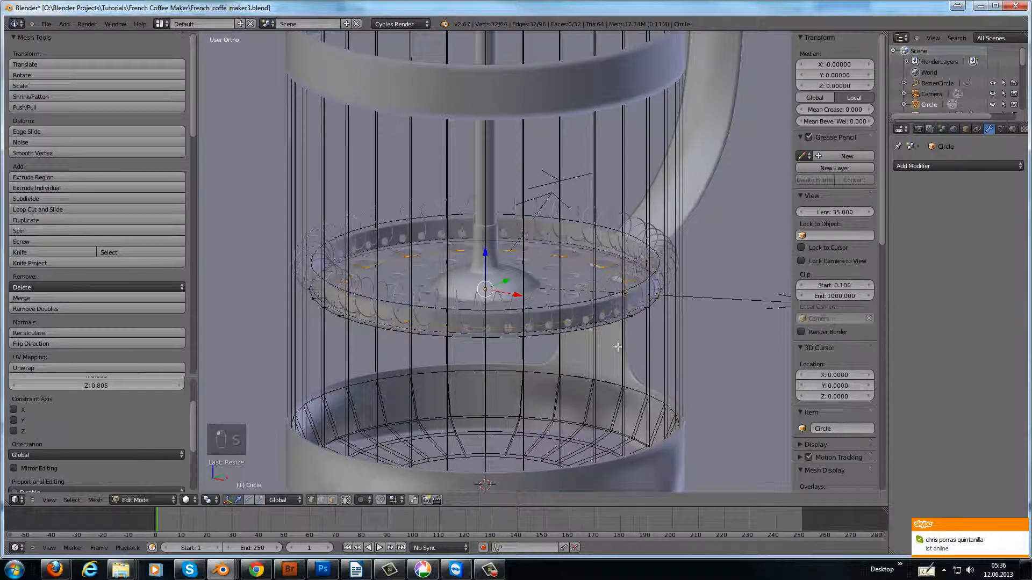
key(e)
right_click(618, 345)
key(s)
click(595, 336)
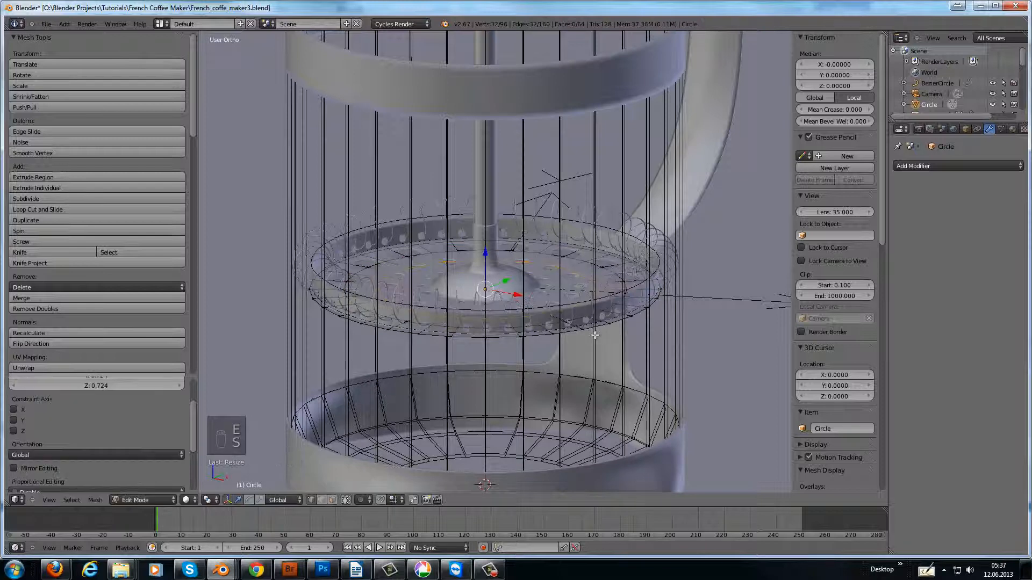
Extrude the circle's inner edge loop inward as two more rings, scaling the second of them to about 0.693
key(e)
right_click(595, 335)
key(s)
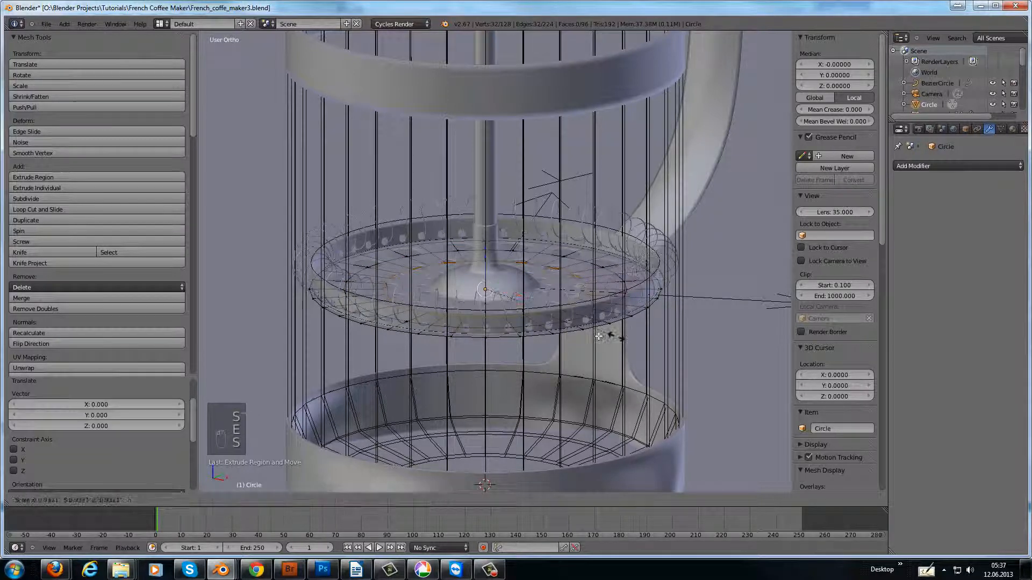
click(584, 336)
key(e)
right_click(586, 333)
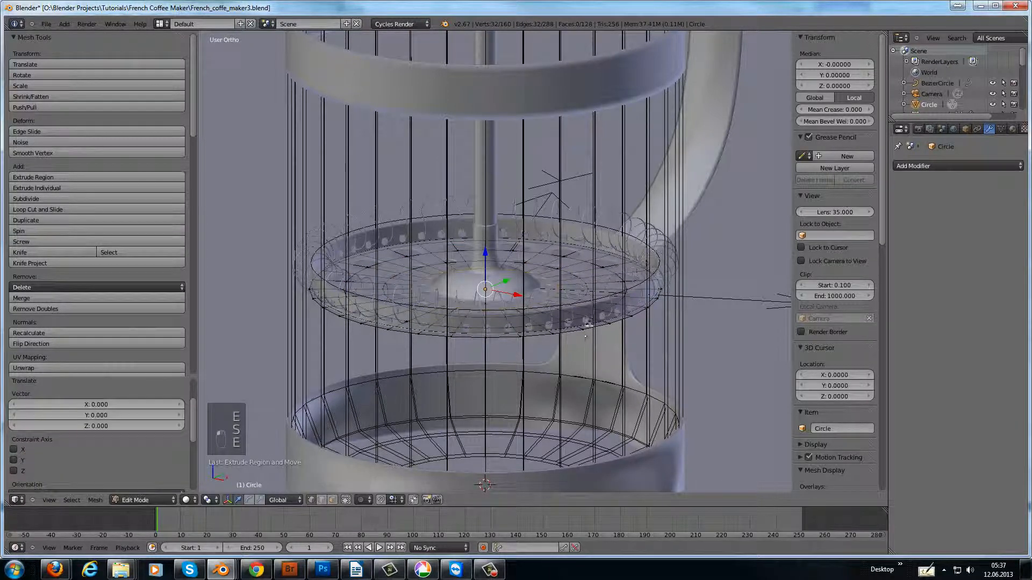
key(s)
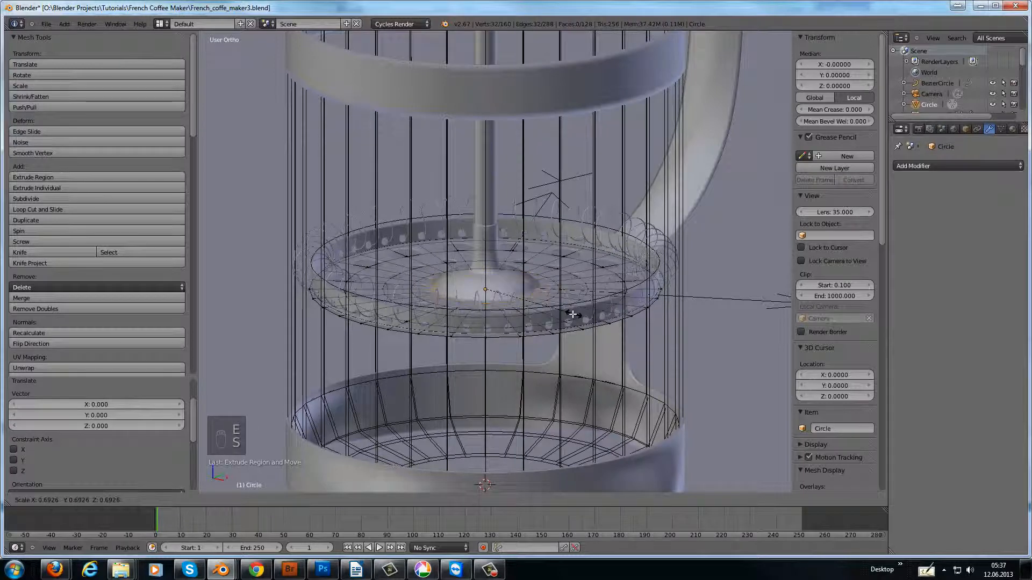
click(572, 315)
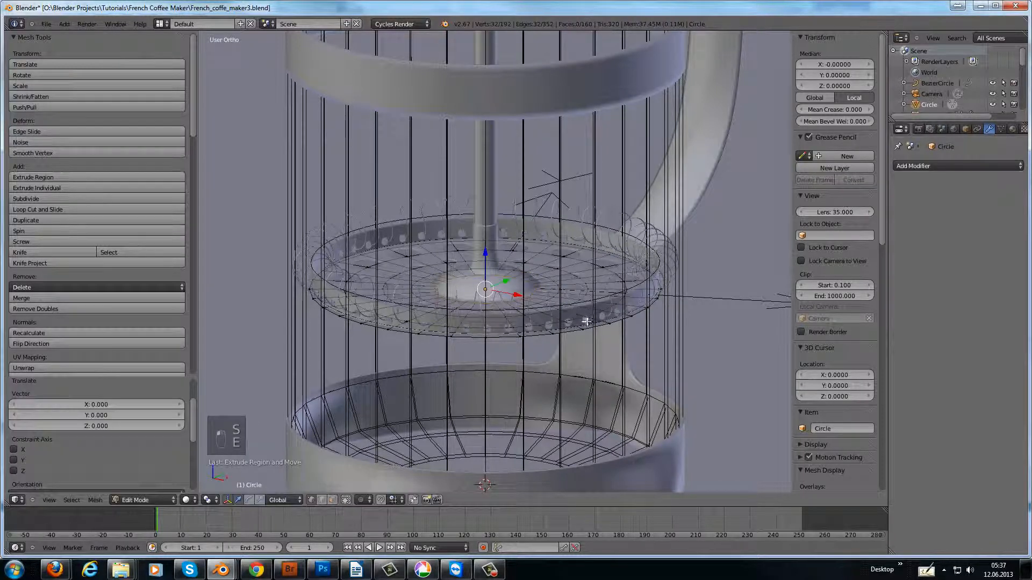
Extrude the innermost loop, scale it to about 0.703, and merge its vertices at the center to close the disc
key(s)
click(555, 322)
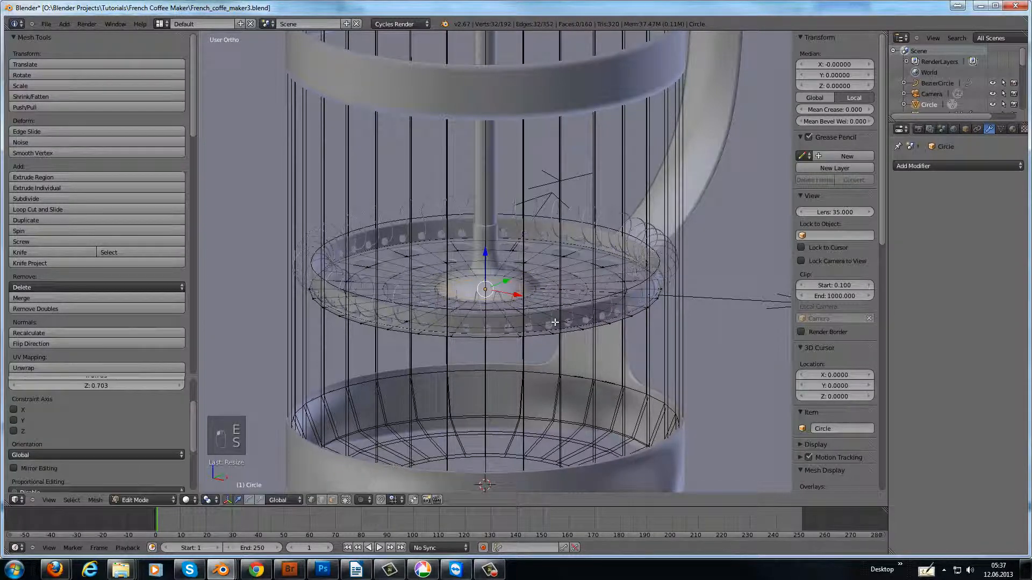
key(w)
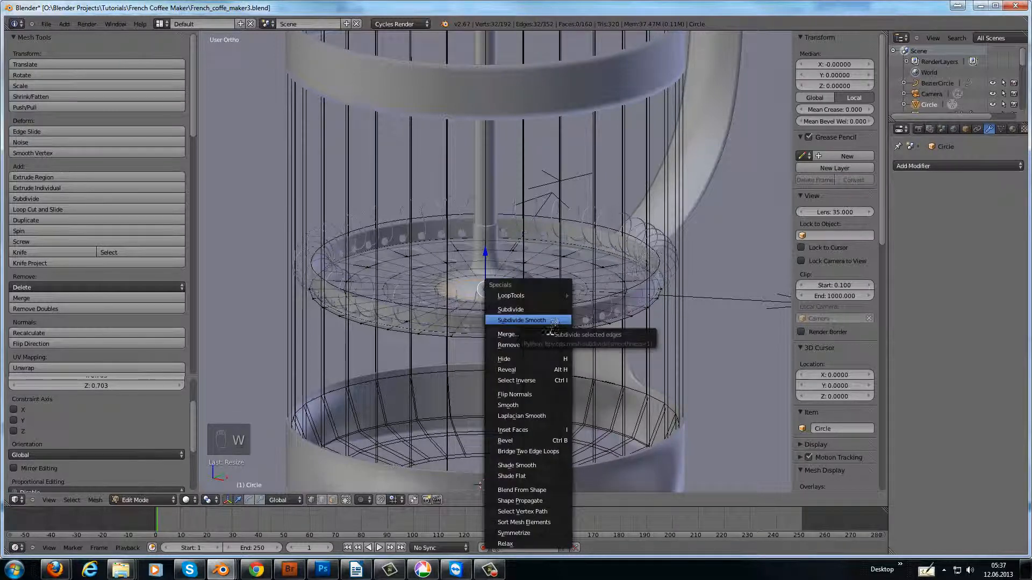
click(547, 334)
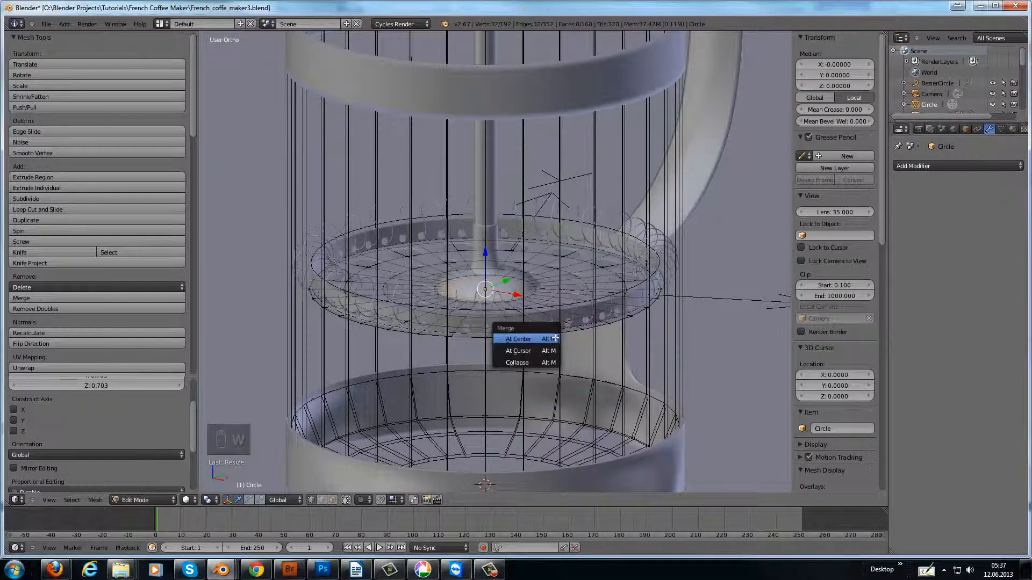
click(550, 339)
Return to Object Mode and lower the new disc slightly along Z to about 0.592
key(Tab)
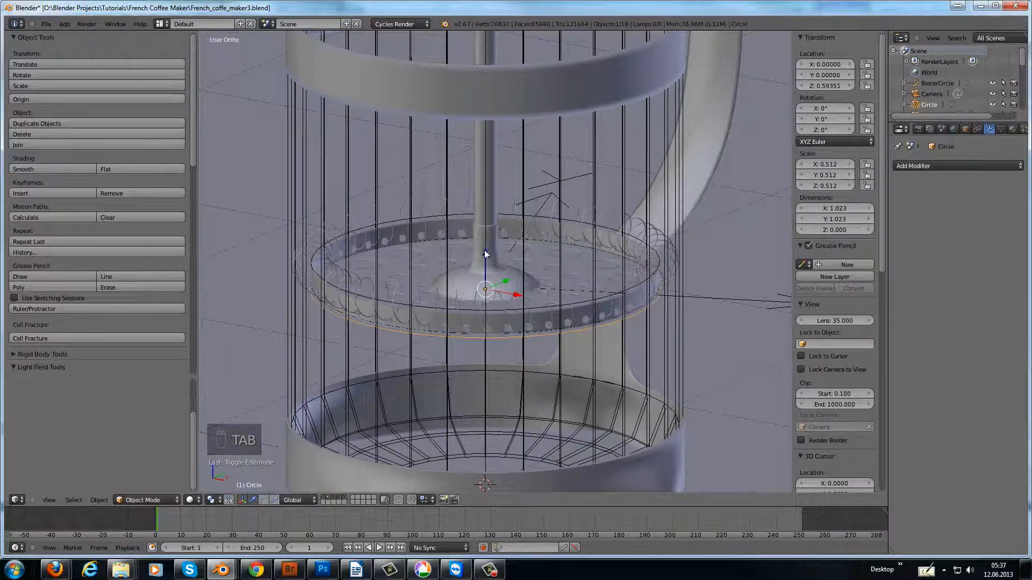
drag(485, 252, 485, 251)
middle_drag(555, 340, 539, 318)
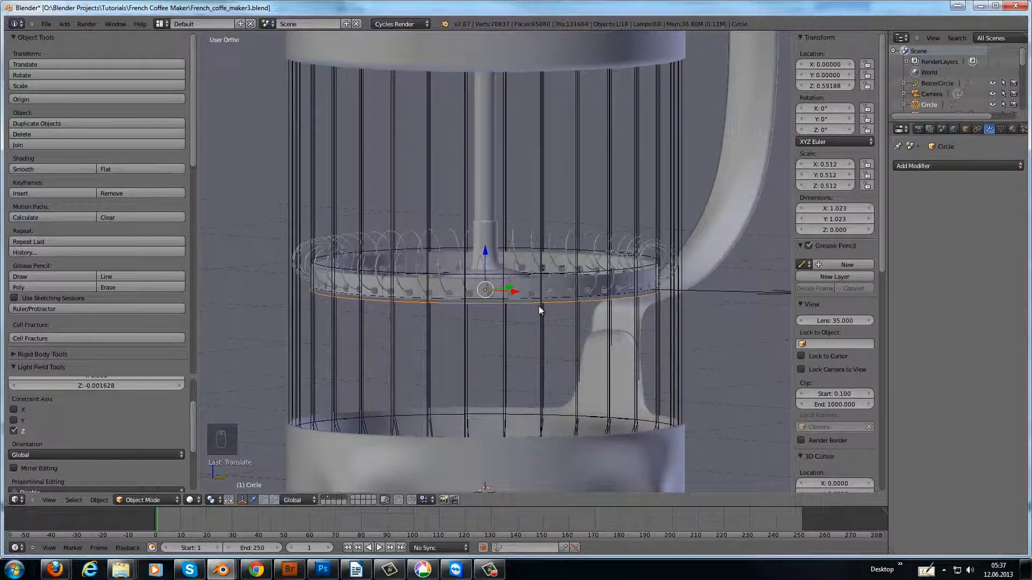
Raise the flat disc beneath the filter slightly along Z to about 0.593
key(KP_1)
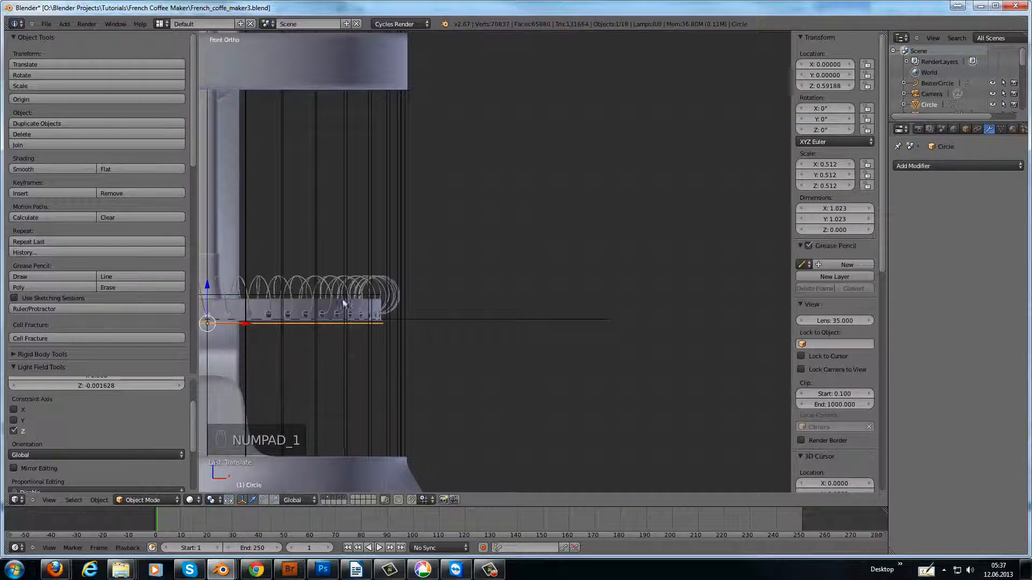
shift+middle_drag(384, 305, 583, 296)
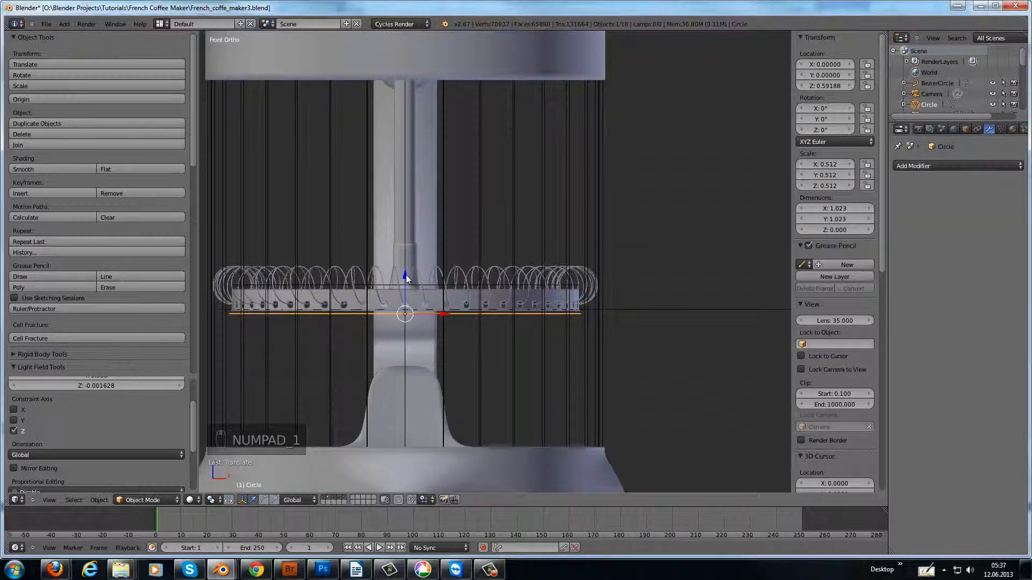
drag(405, 275, 406, 274)
Add a Solidify modifier with thickness 0.0080 to the disc and raise the disc to Z about 0.595
click(920, 166)
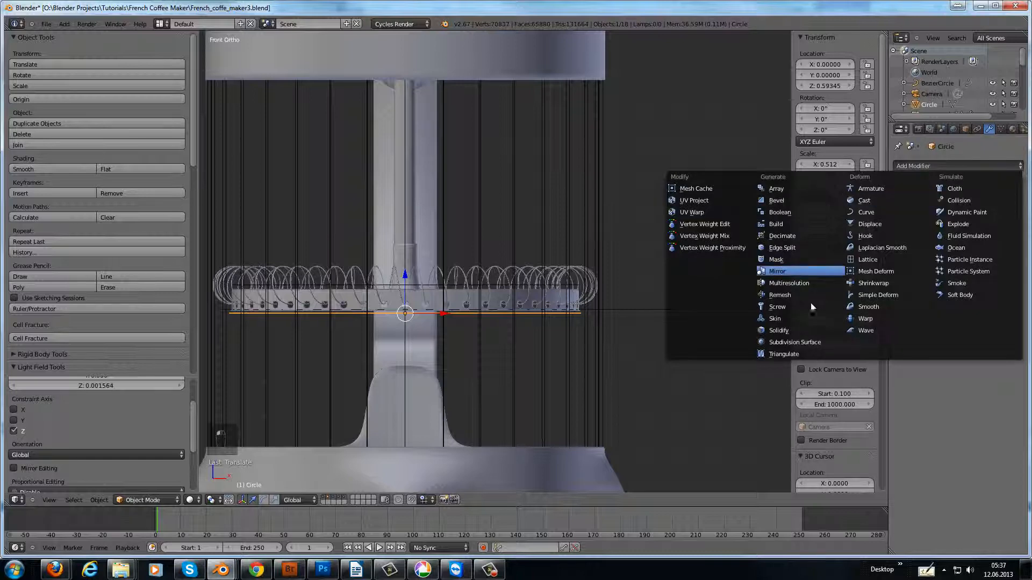
click(788, 331)
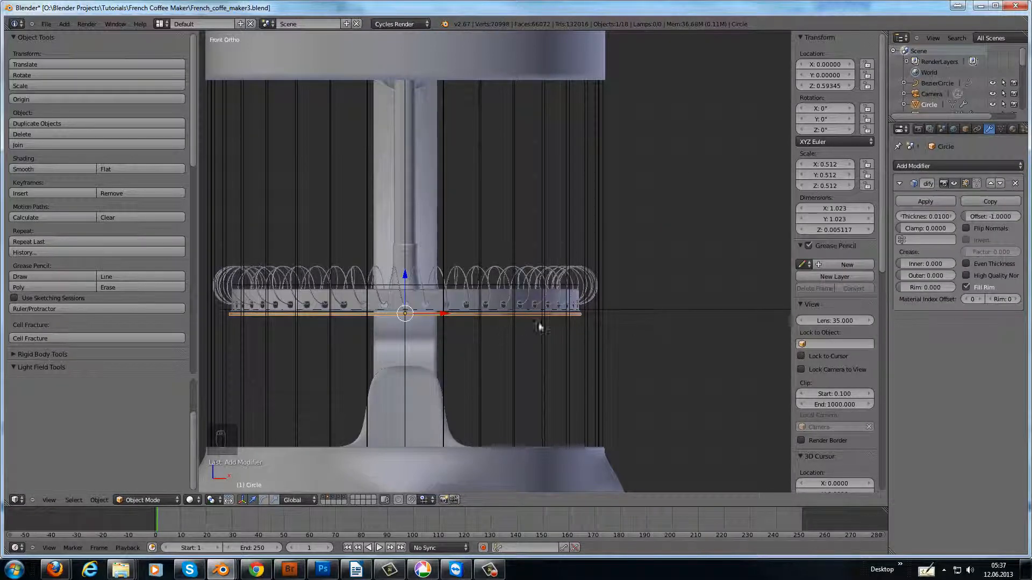
click(900, 217)
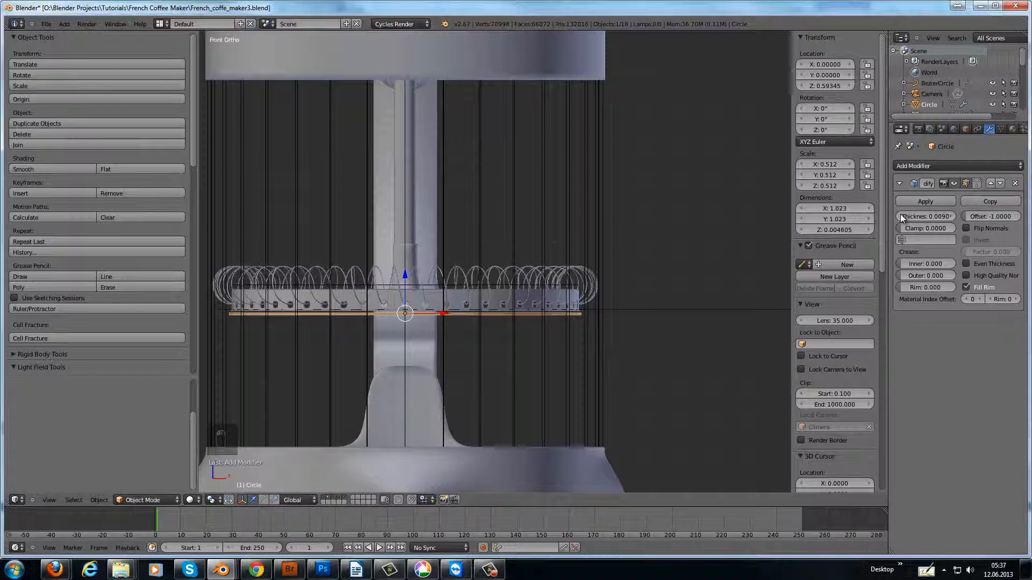
click(899, 217)
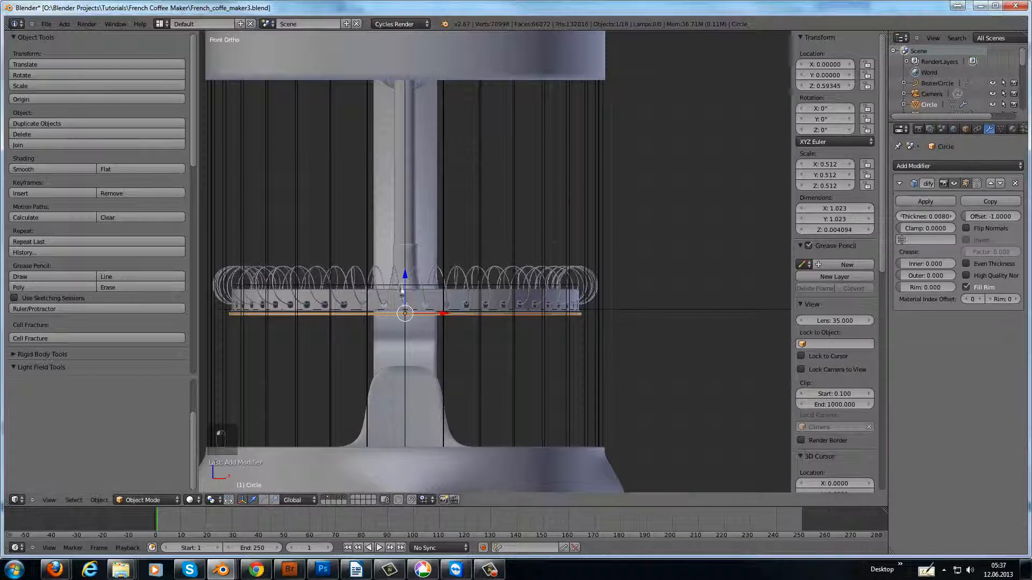
drag(404, 276, 405, 275)
Add a Subdivision Surface modifier to the flat disc
scroll(471, 364, down, 1)
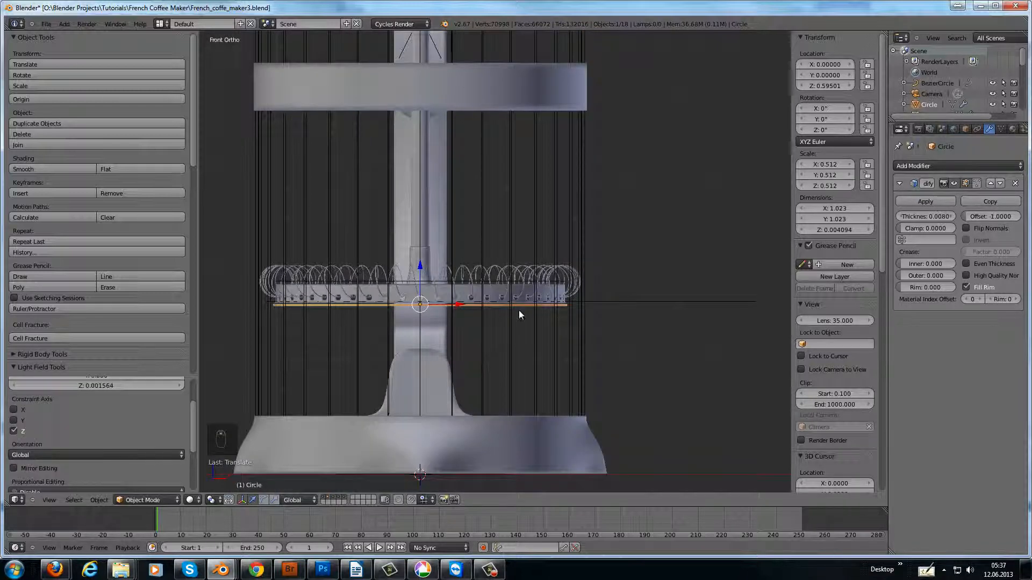
middle_drag(519, 314, 485, 343)
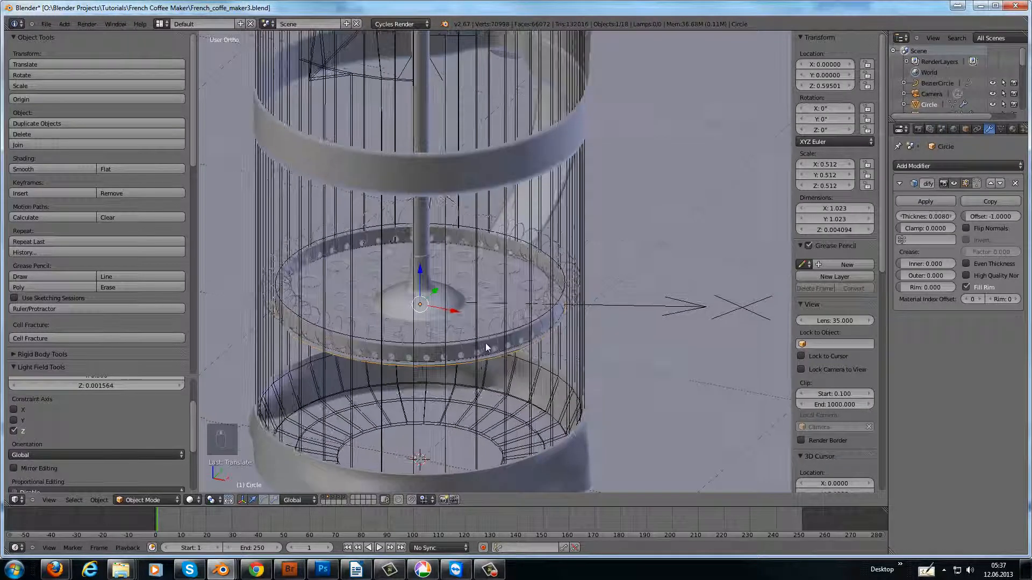
click(957, 167)
click(813, 345)
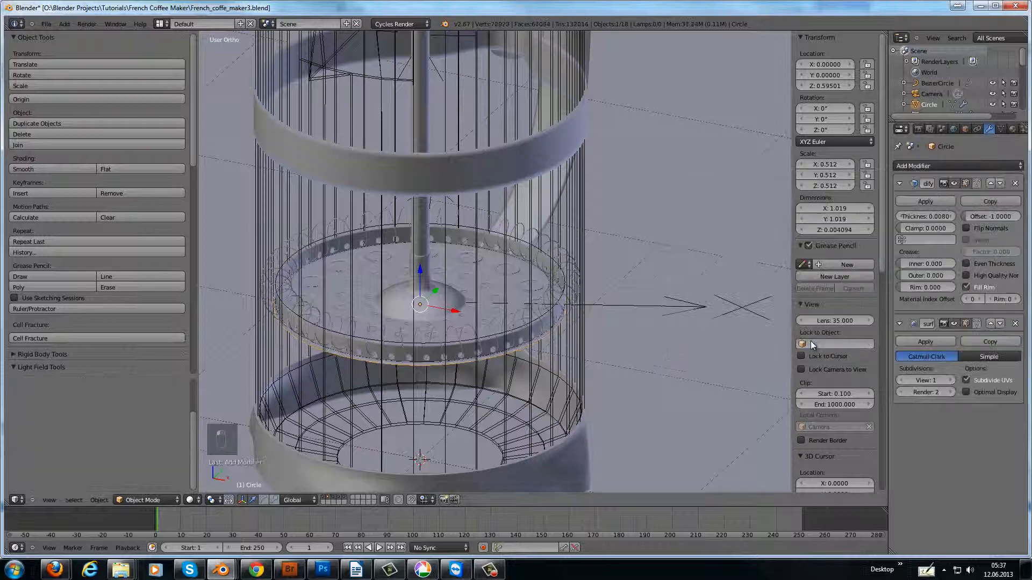
middle_drag(442, 313, 441, 313)
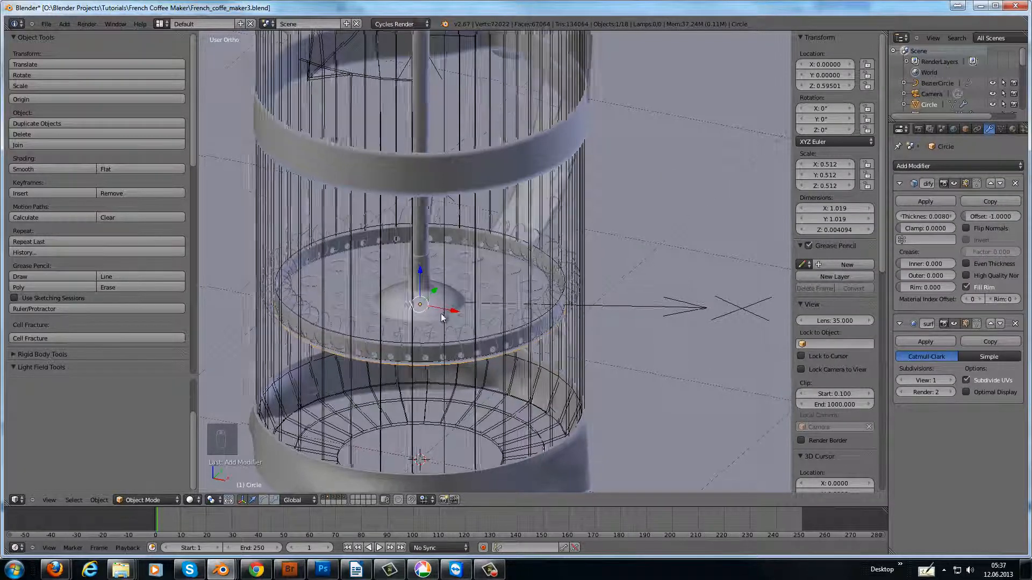
Select the glass cylinder and enable its Subdivision Surface modifier's display in the viewport
scroll(433, 325, down, 5)
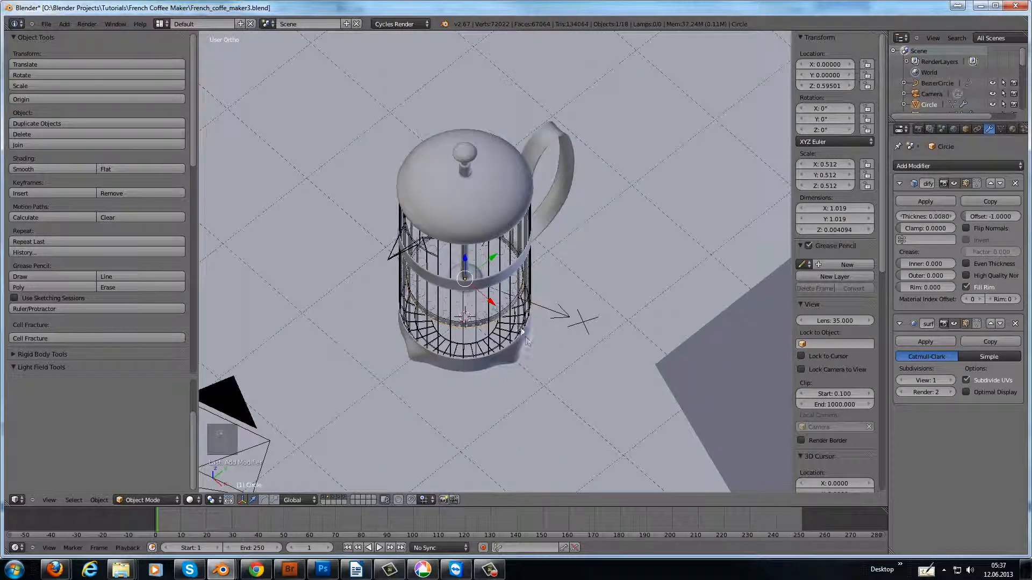
middle_drag(526, 339, 531, 295)
right_click(535, 320)
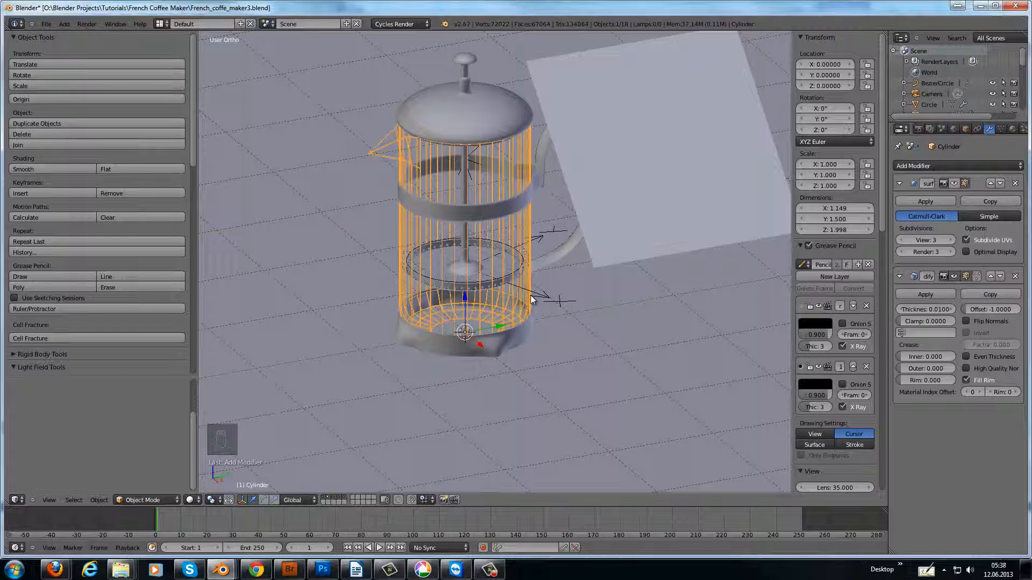
middle_drag(513, 277, 537, 326)
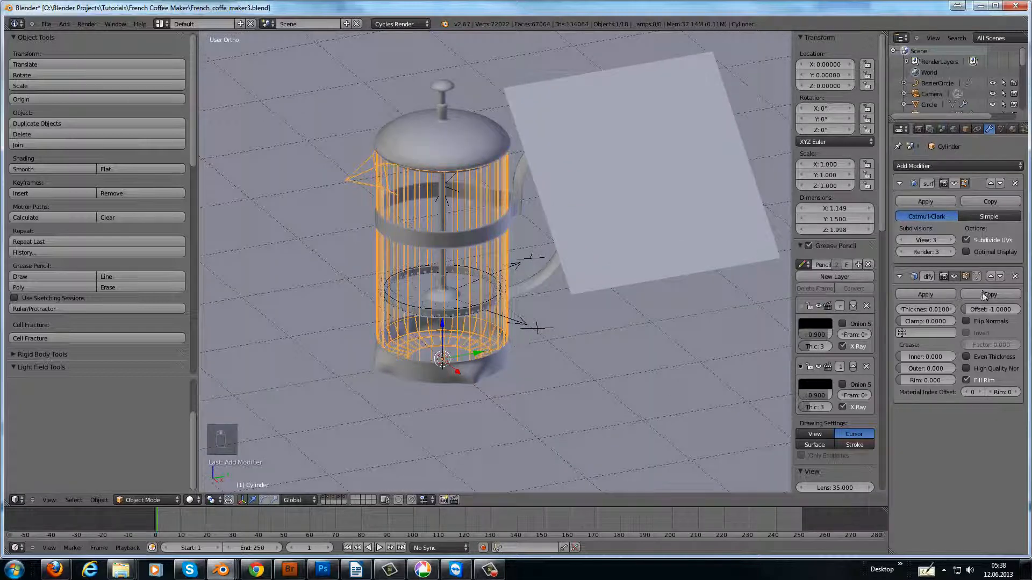
click(954, 184)
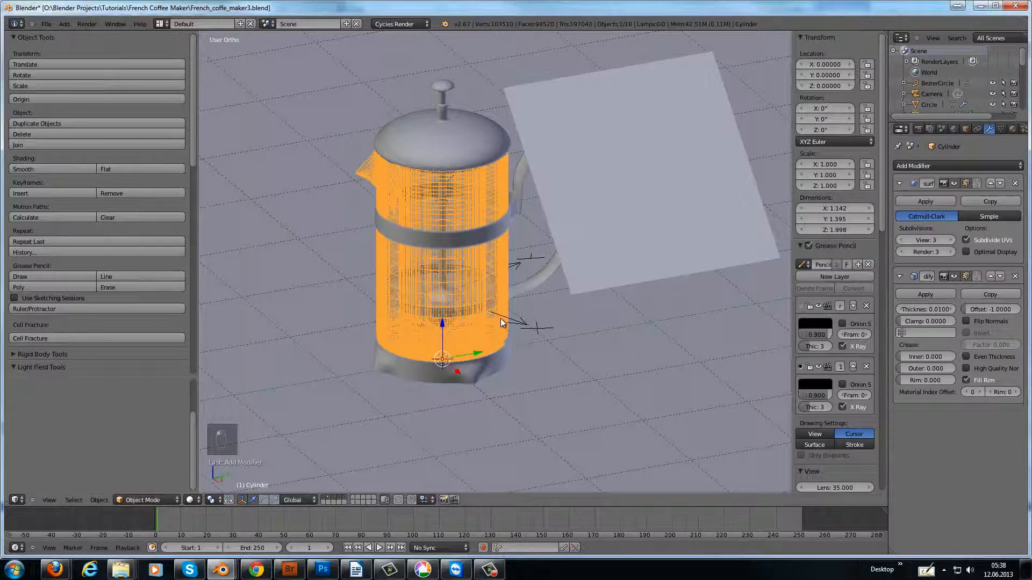
Frame the pot in camera view by rotating the camera to about 63.3° around Z and moving it to about X 3.988, Y -1.971, Z 4.290
key(KP_0)
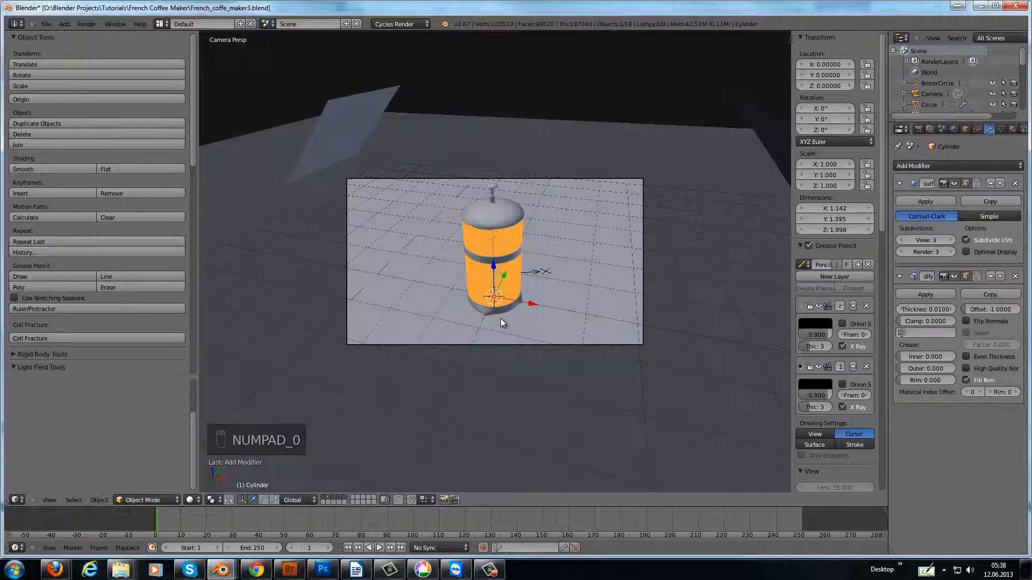
right_click(606, 180)
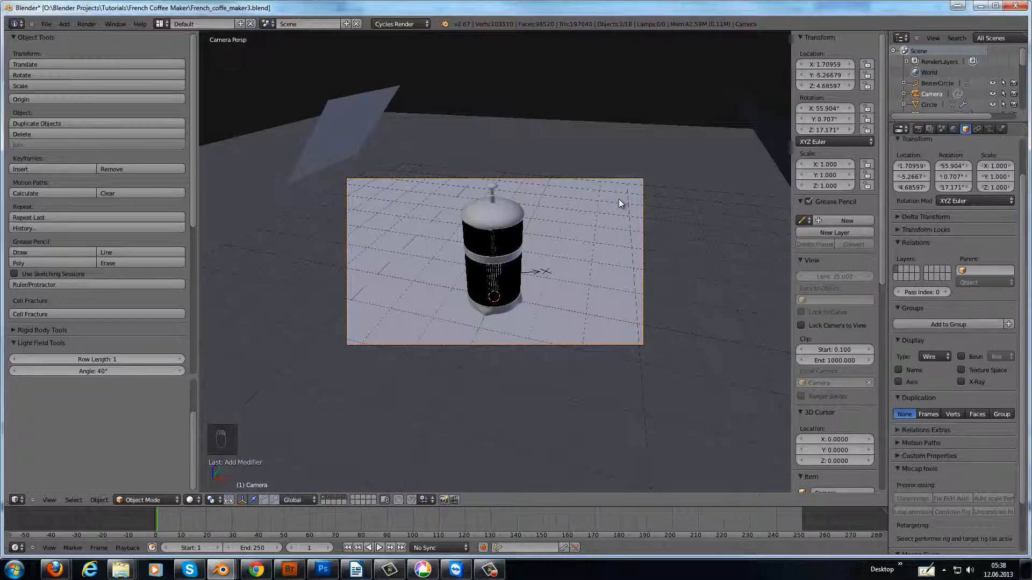
key(r)
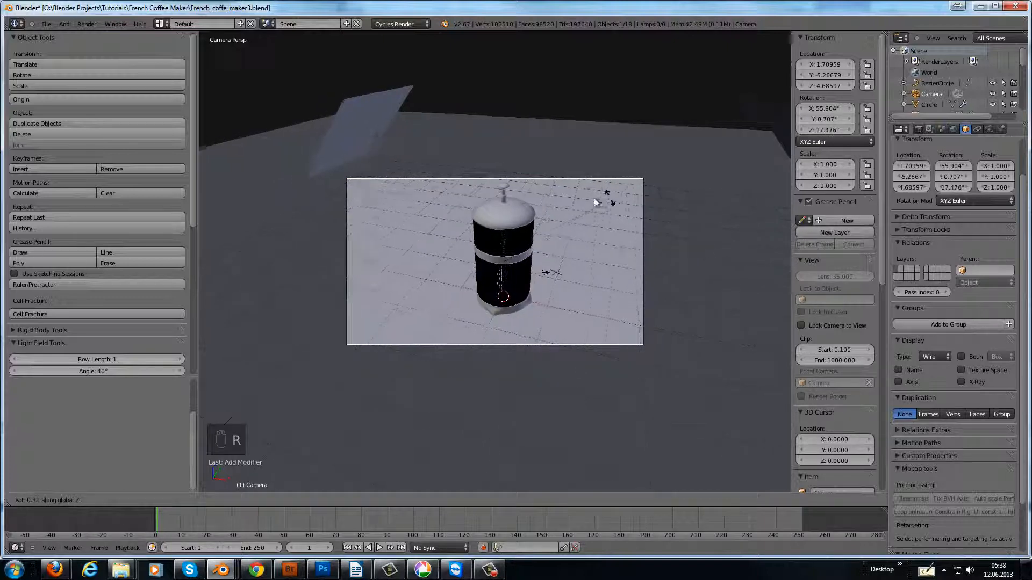
click(516, 204)
key(g)
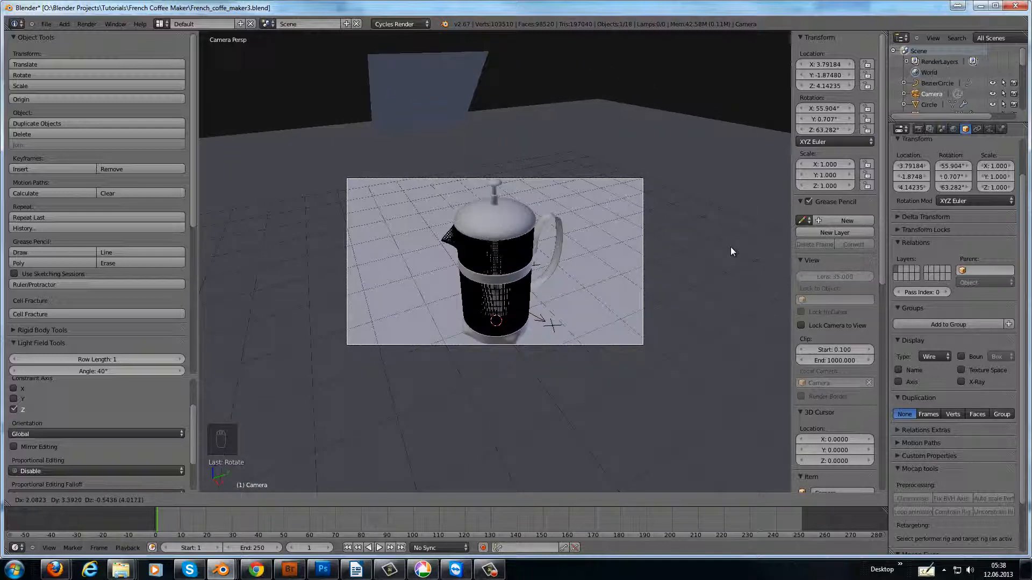
click(730, 251)
key(shift+f)
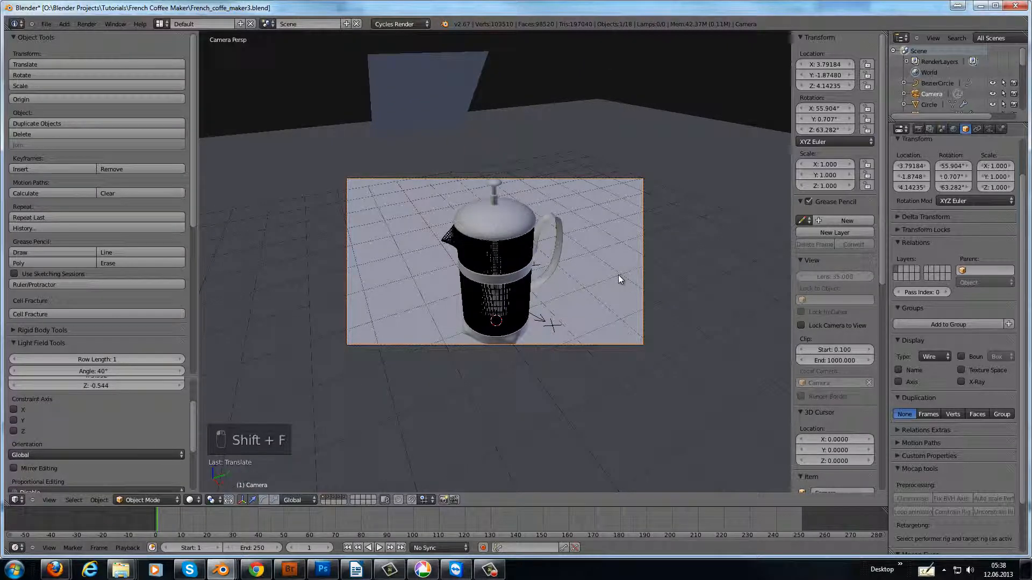
click(495, 262)
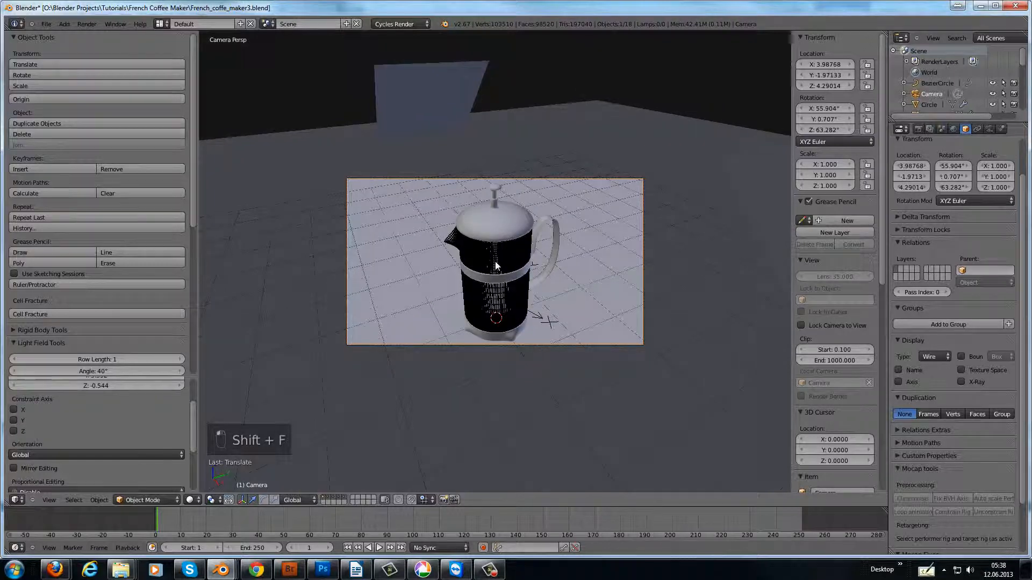
Start a test render of the camera view, cancel it, and switch the render device to GPU Compute
key(F12)
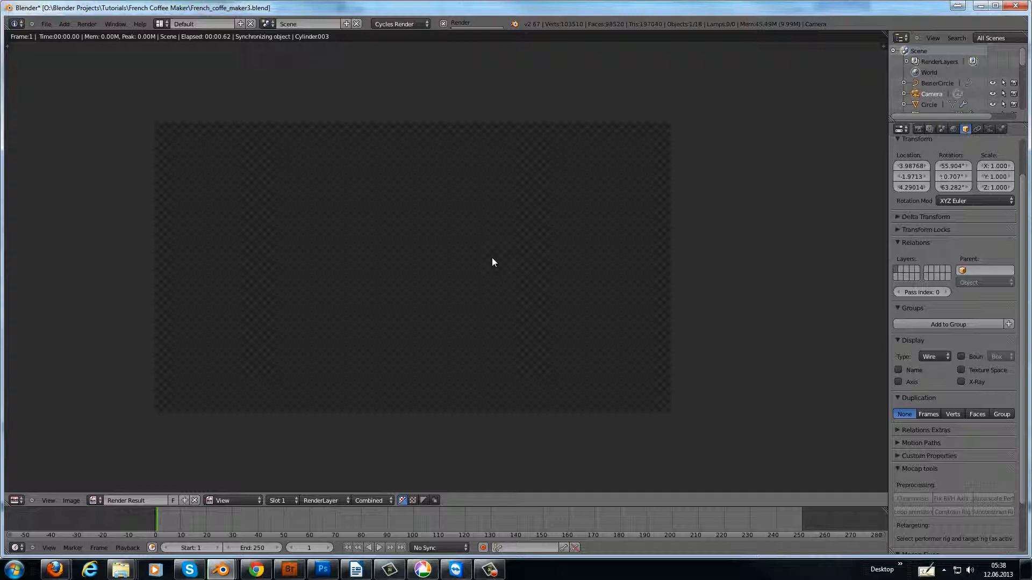
click(918, 129)
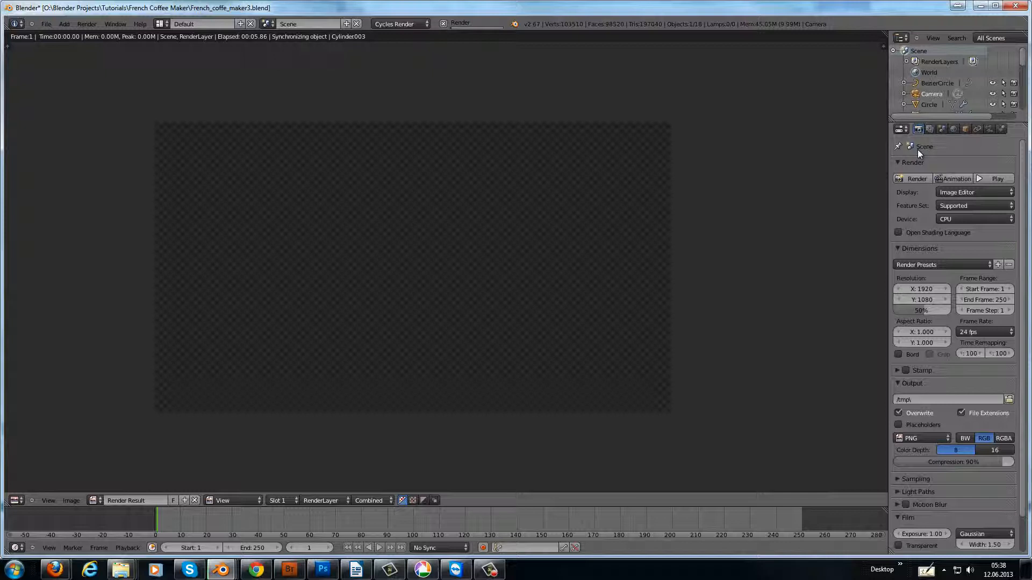
click(444, 23)
click(973, 219)
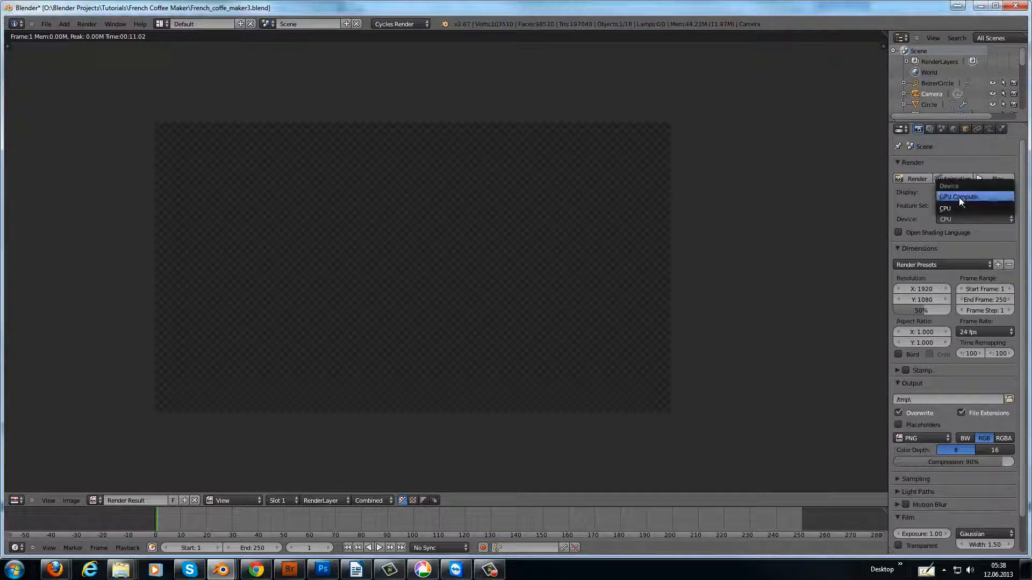
click(960, 197)
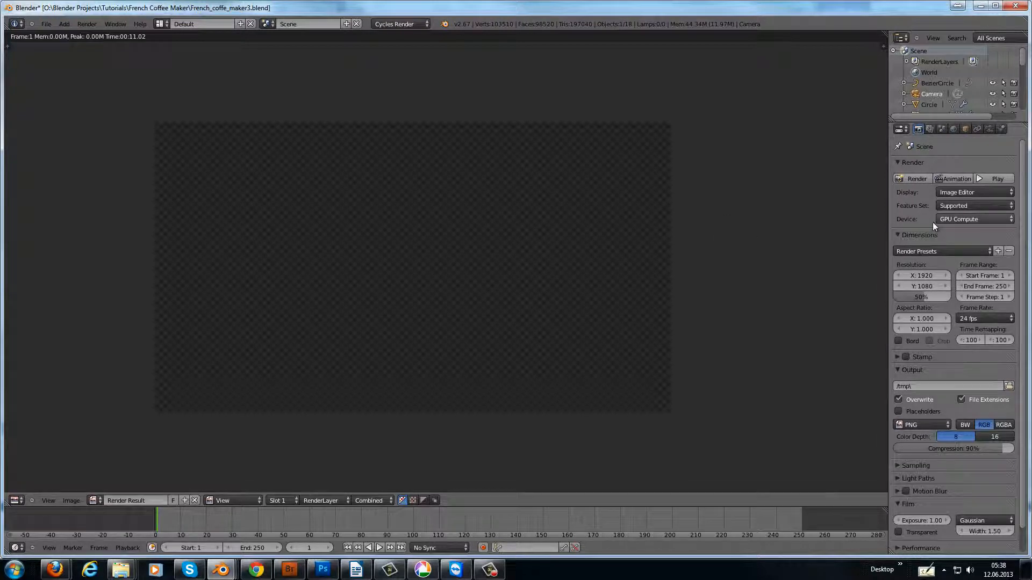
Render the camera view on the GPU, check the image, and return to the 3D view
key(F12)
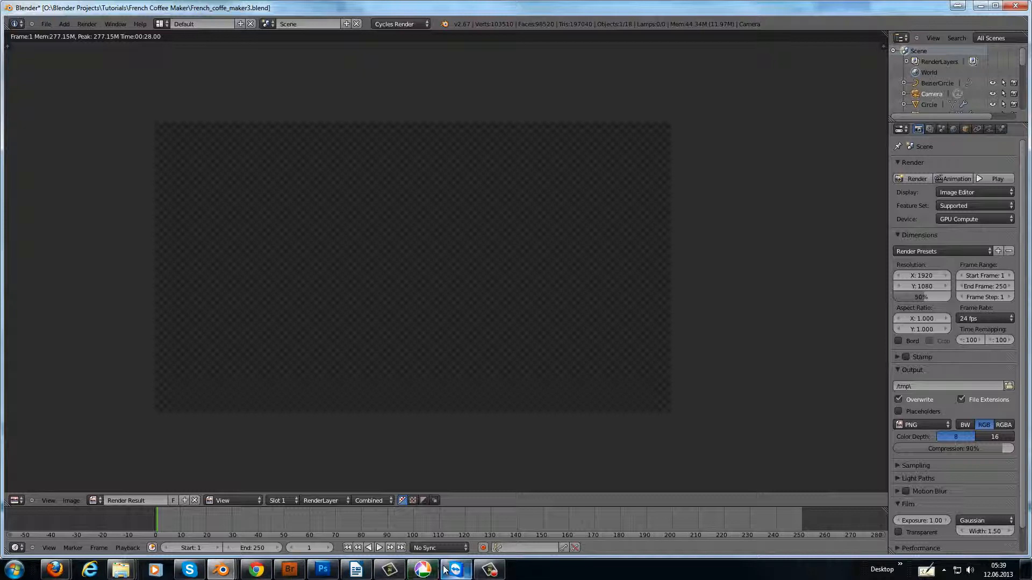
mouse_move(424, 573)
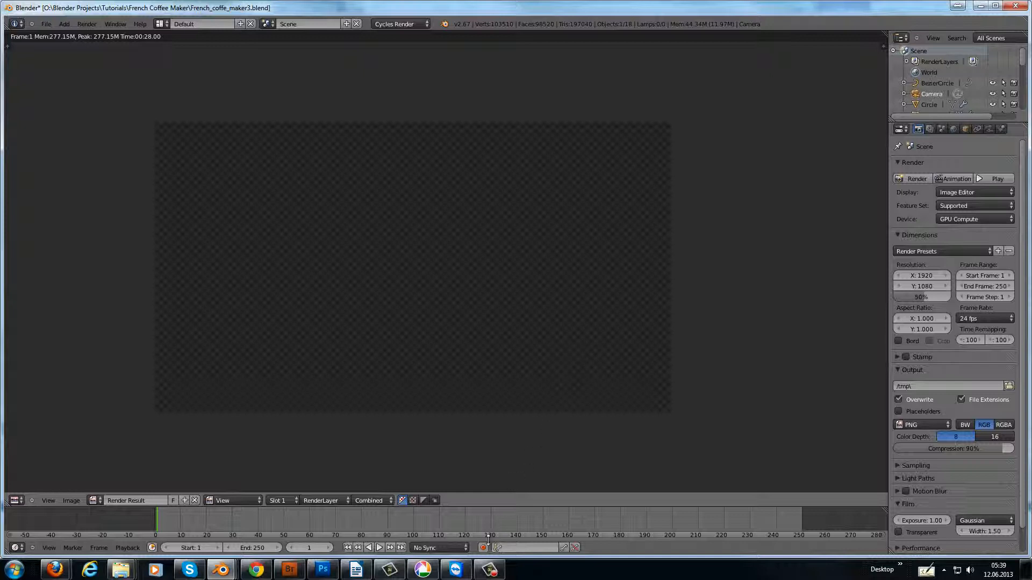
key(Escape)
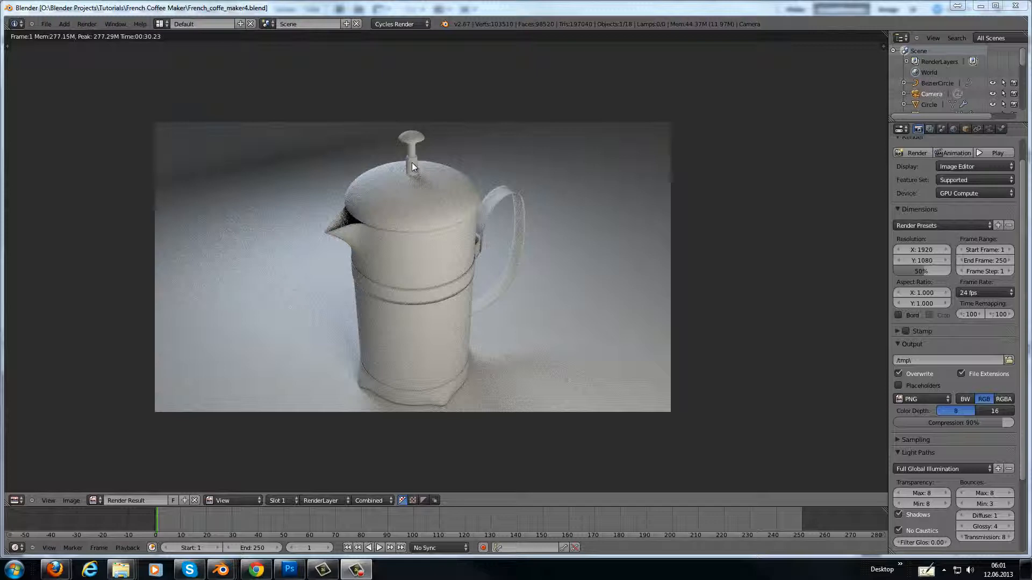
key(Escape)
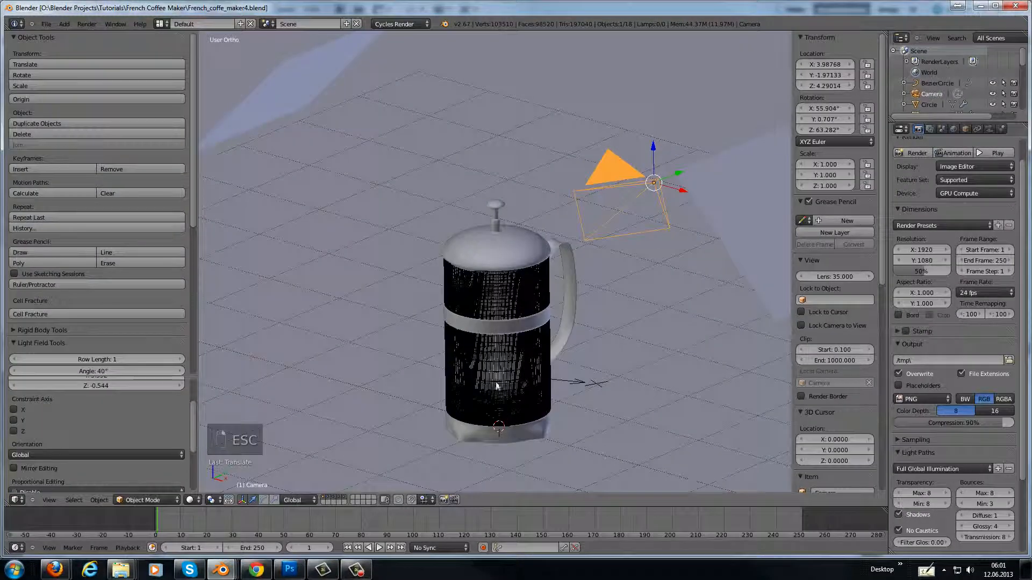
In Edit Mode, extend the plunger rod's top end straight up along Z until the rod is about 2.297 long
key(KP_1)
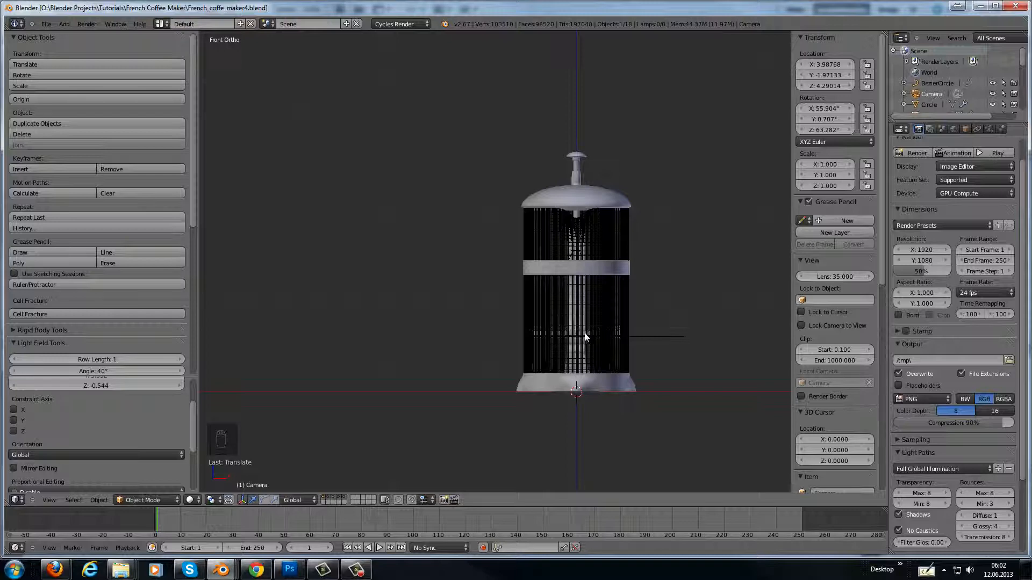
right_click(578, 168)
right_click(578, 164)
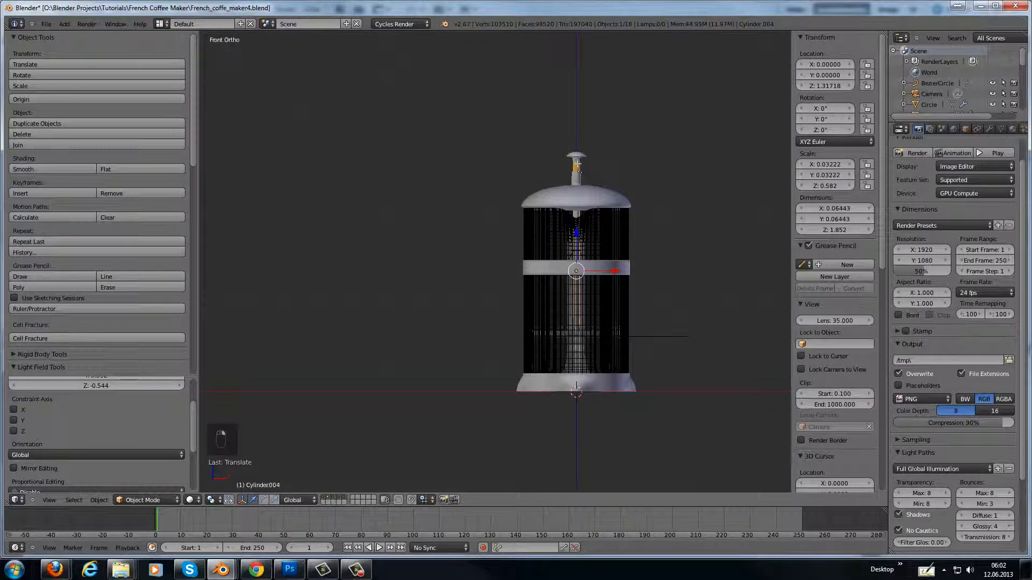
key(Tab)
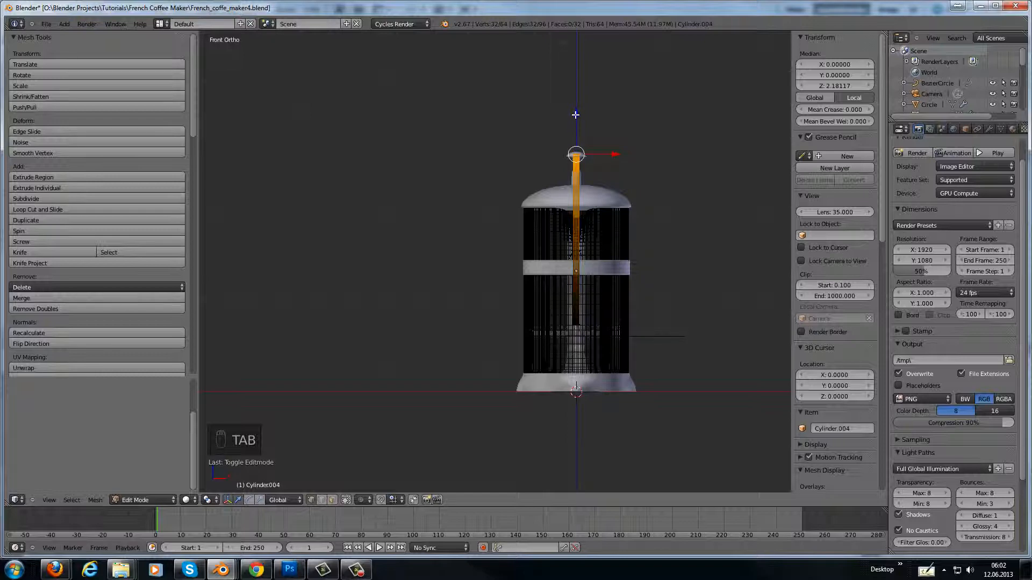
key(g)
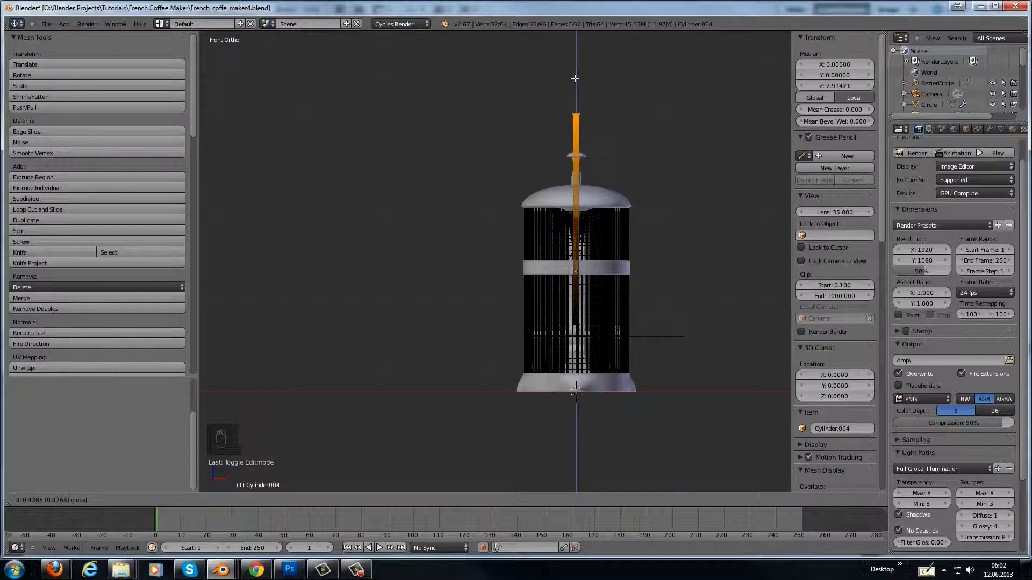
click(574, 78)
key(Tab)
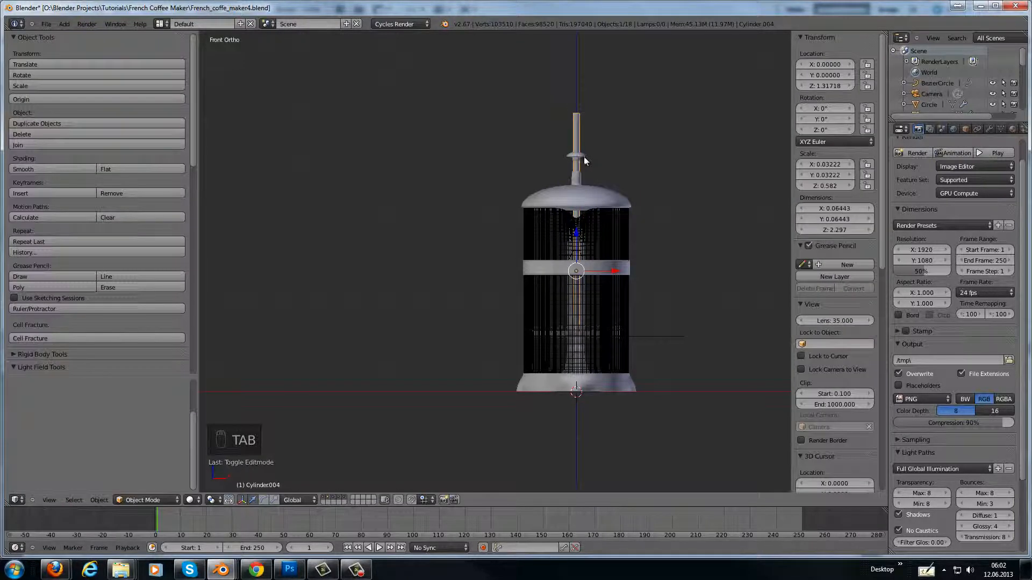
Move the knob up along Z to about 3.019 so it sits on the rod's top end
right_click(584, 156)
key(g)
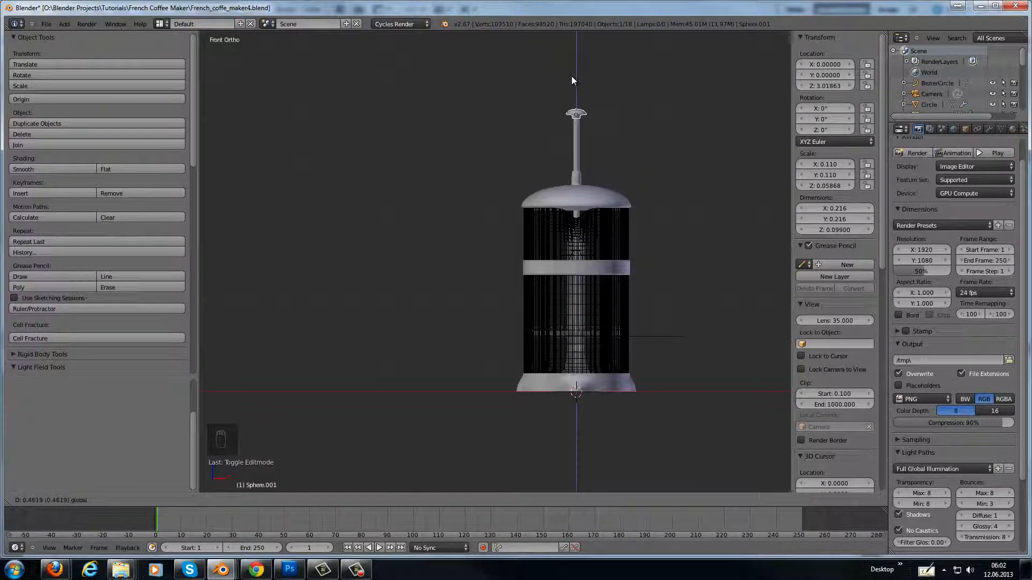
click(571, 80)
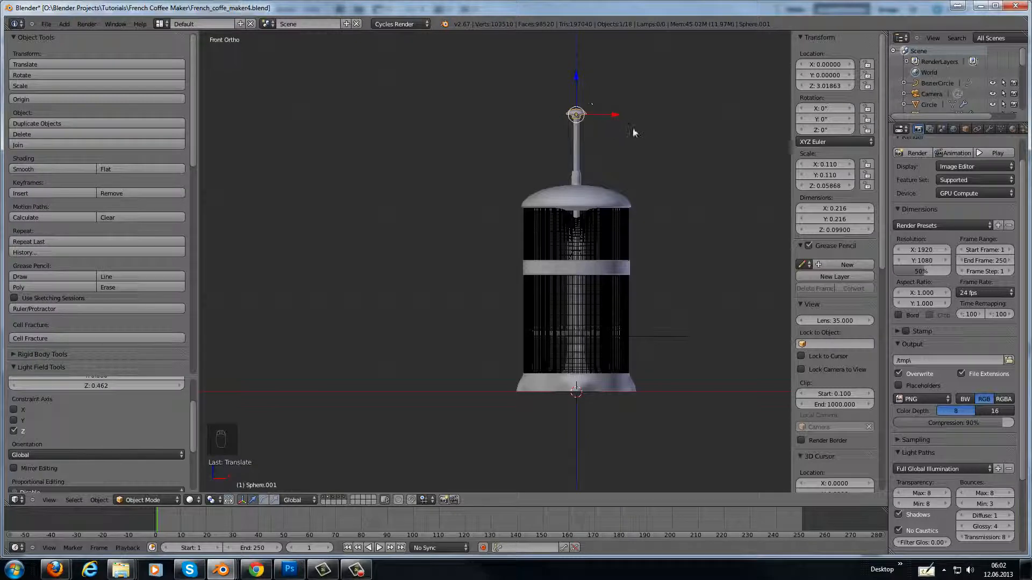
middle_drag(579, 107, 573, 143)
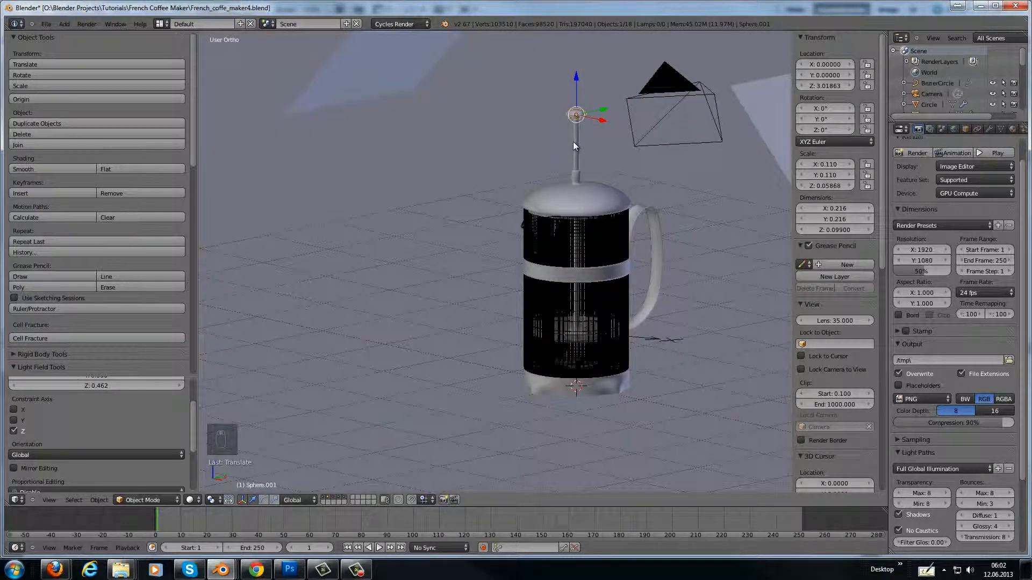